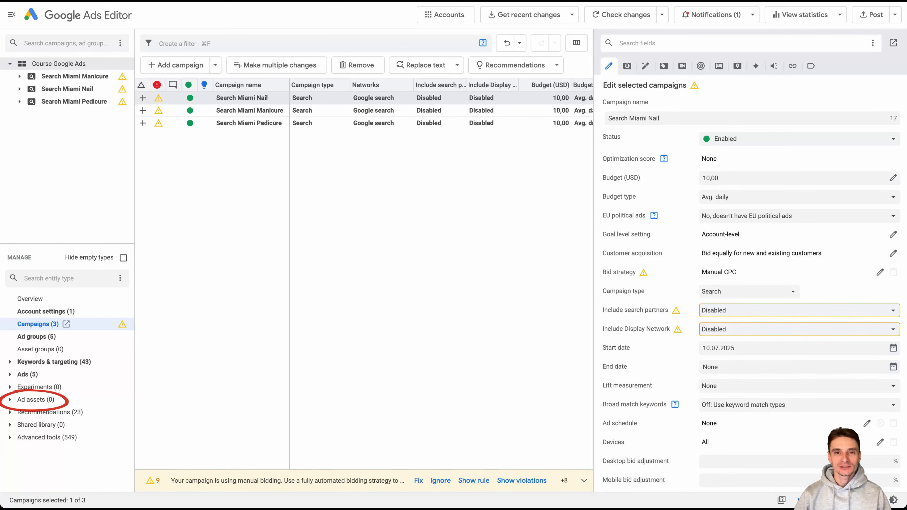
Step: Add a new blank campaign-level sitelink to the Search Miami Nail campaign
{"action": "left_click", "coordinate": [36, 399]}
{"action": "scroll", "coordinate": [67, 393], "scroll_direction": "down", "scroll_amount": 3}
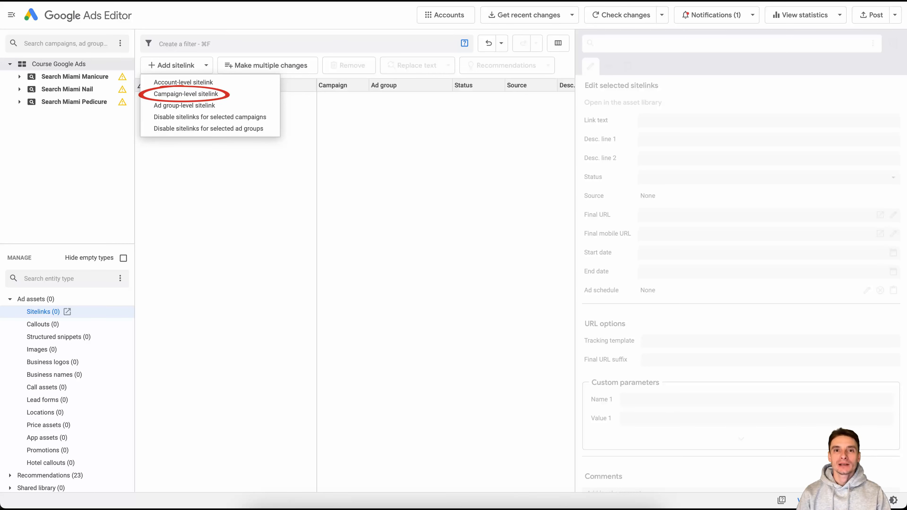
{"action": "left_click", "coordinate": [186, 93]}
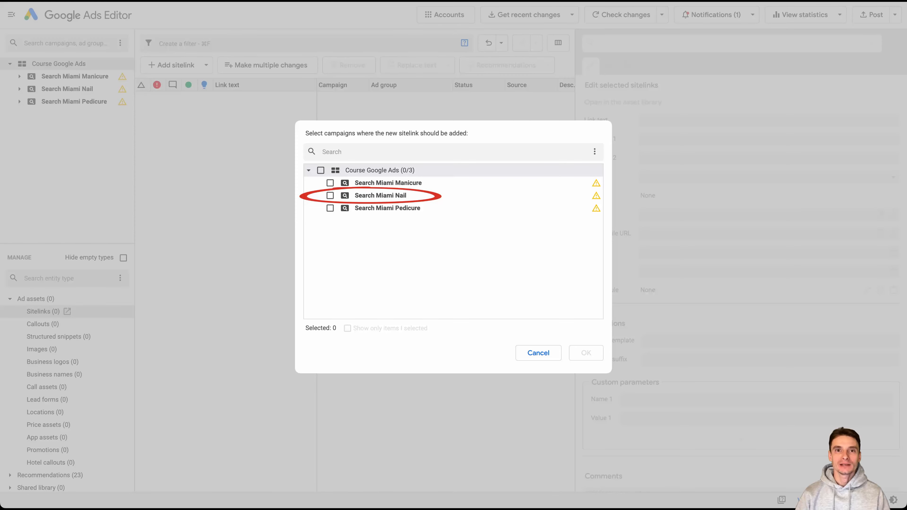
{"action": "left_click", "coordinate": [330, 195]}
{"action": "left_click", "coordinate": [586, 353]}
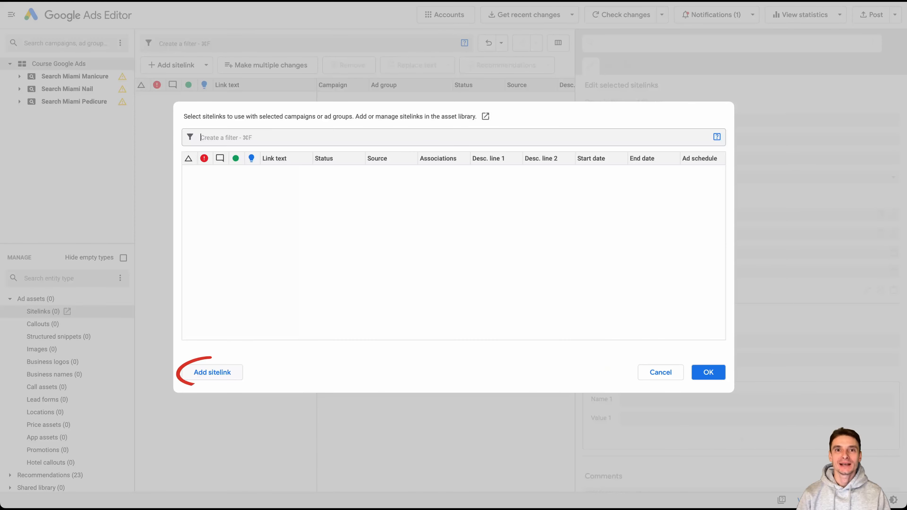
{"action": "left_click", "coordinate": [212, 372]}
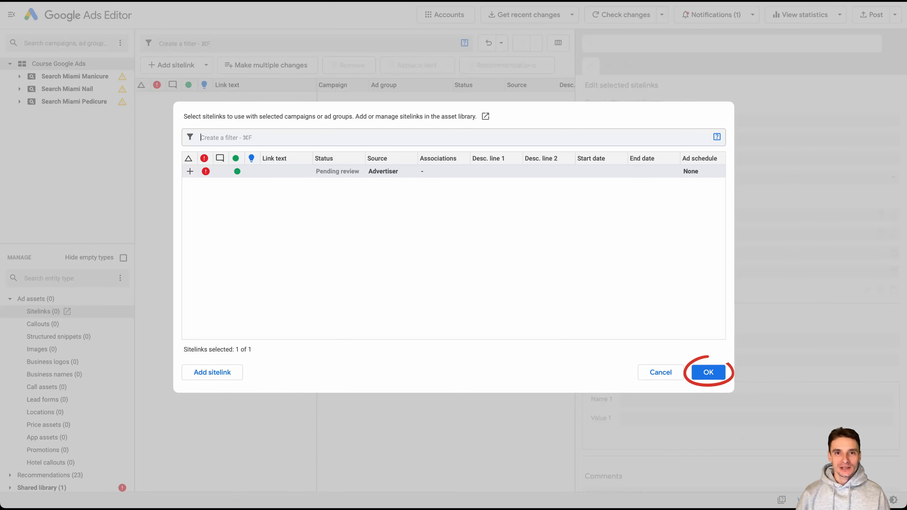
{"action": "left_click", "coordinate": [708, 373]}
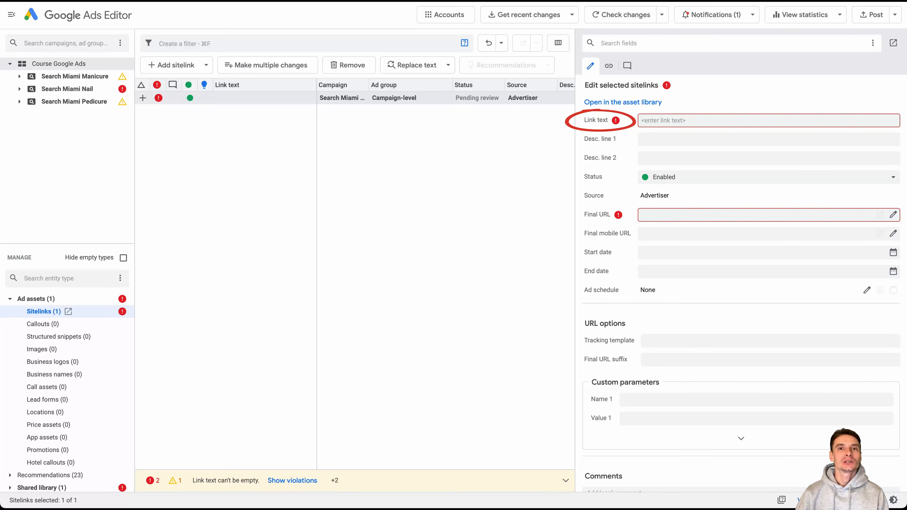
Step: Give the sitelink the text "Book Your Appointment Now" and the description lines "Easy online booking 24/7" and "Pick your time in seconds"
{"action": "left_click", "coordinate": [723, 121]}
{"action": "type", "text": "Book Your Appointment Now"}
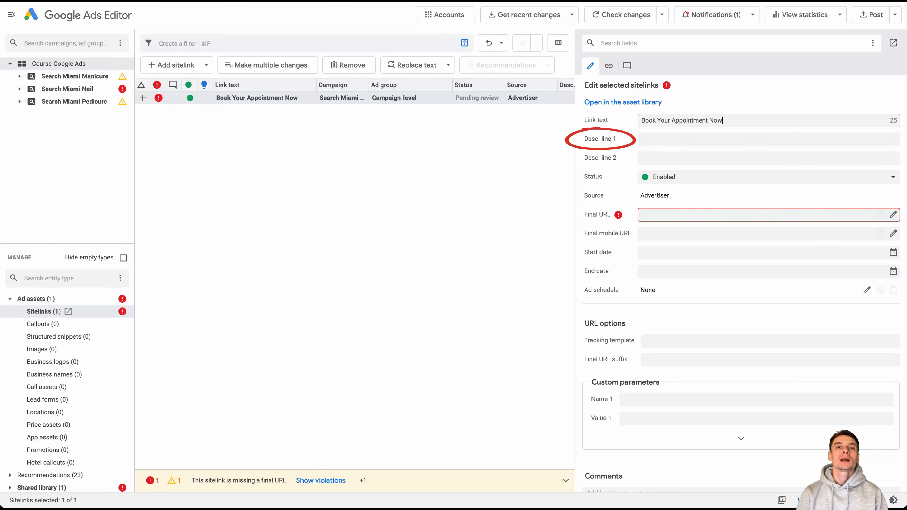
{"action": "left_click", "coordinate": [643, 139]}
{"action": "type", "text": "Easy online booking 24/7"}
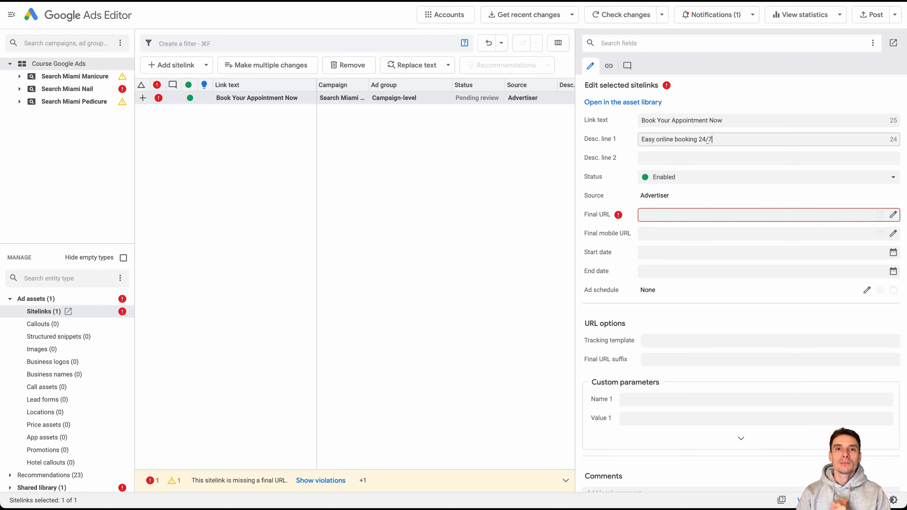
{"action": "key", "text": "Tab"}
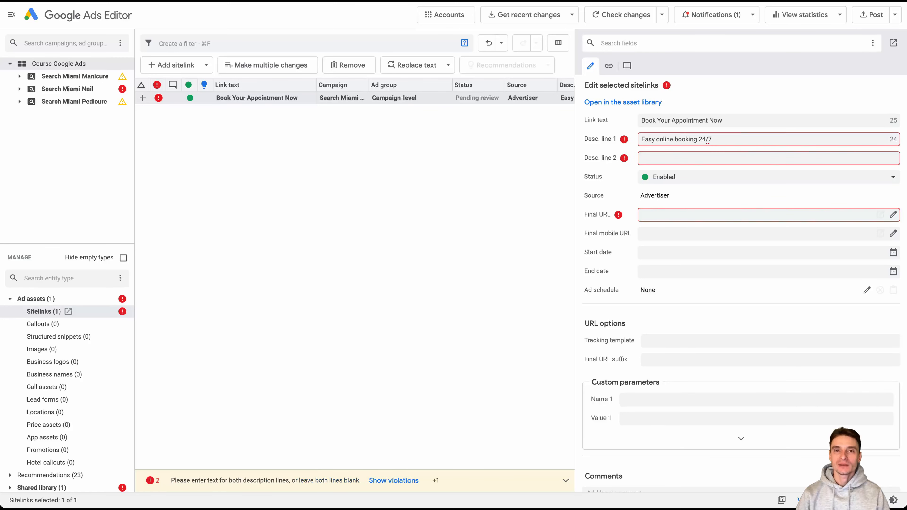
{"action": "type", "text": "Pick your time in seconds"}
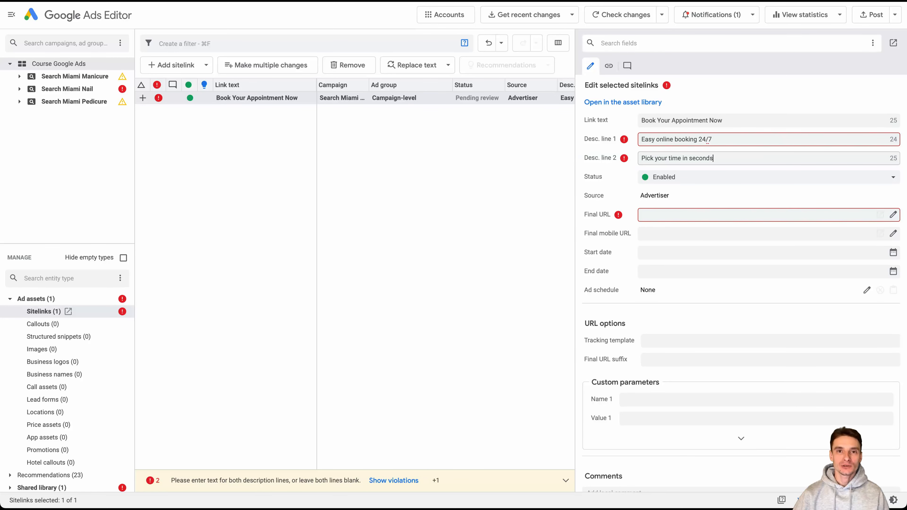
{"action": "key", "text": "Tab"}
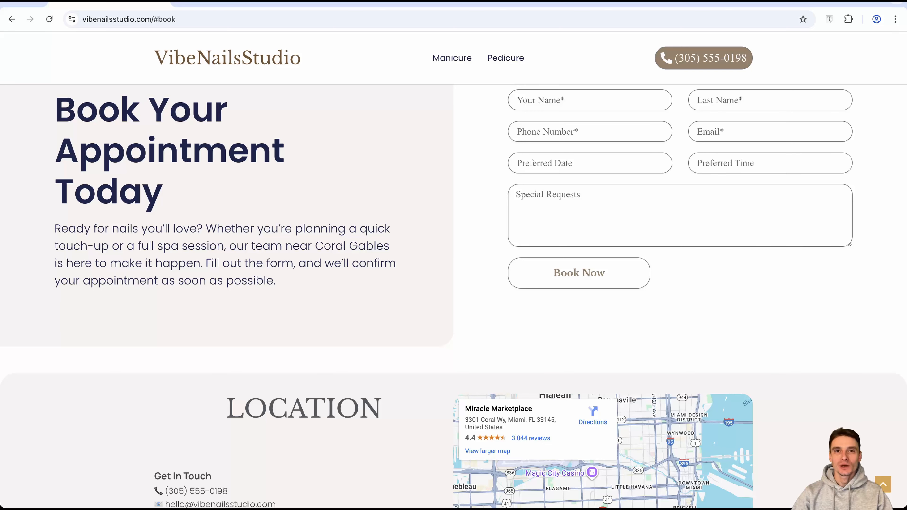
{"action": "key", "text": "super+l"}
{"action": "key", "text": "super+c"}
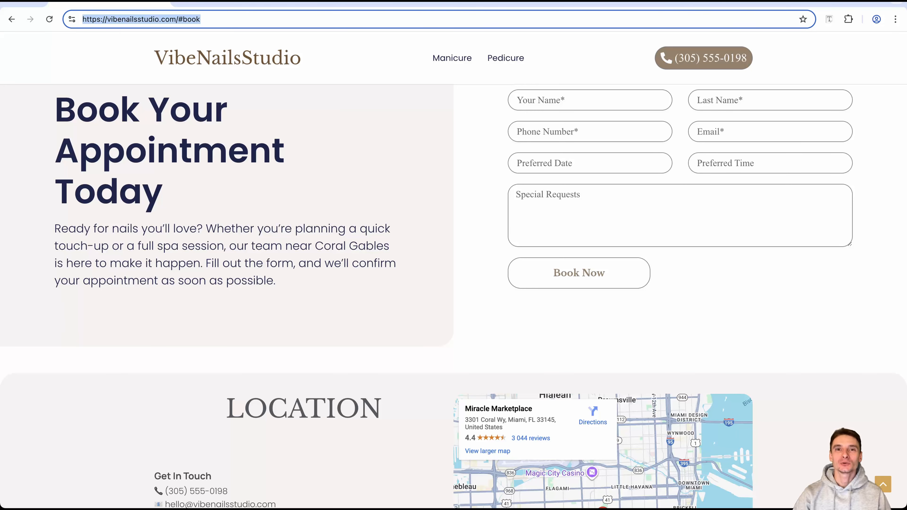
{"action": "key", "text": "super+Tab"}
{"action": "key", "text": "super+v"}
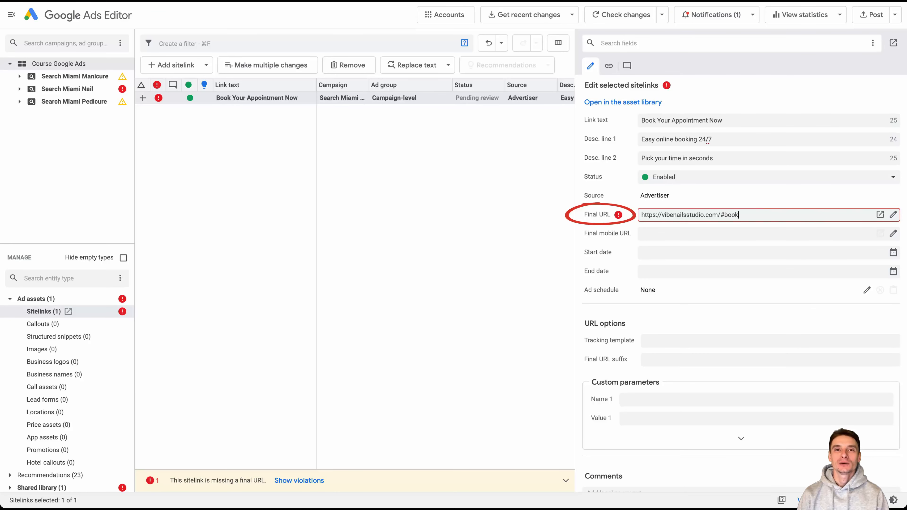
{"action": "key", "text": "Return"}
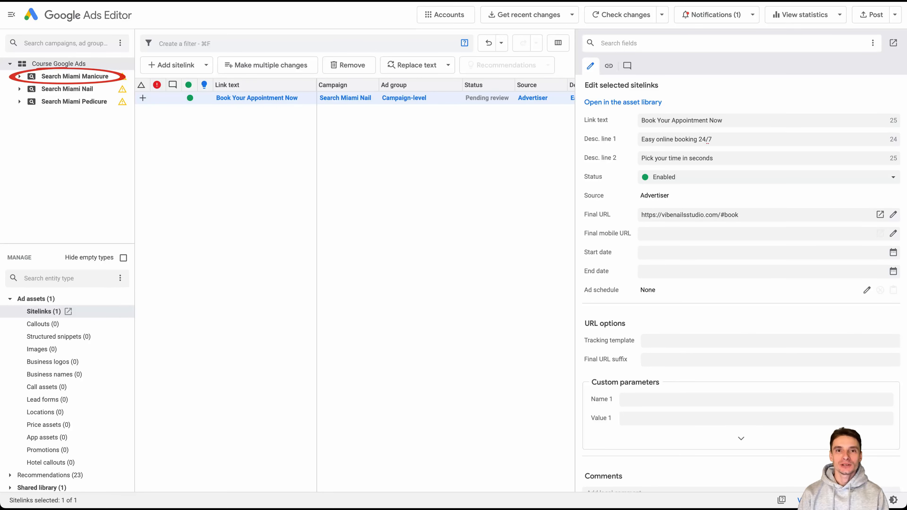
Step: Copy the Search Miami Nail sitelink to the Search Miami Manicure and Search Miami Pedicure campaigns as campaign-level sitelinks
{"action": "left_click", "coordinate": [75, 76]}
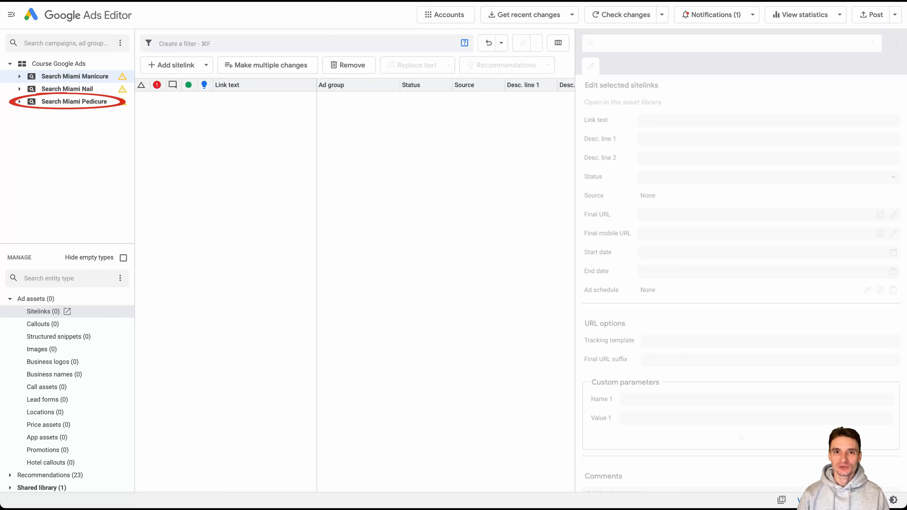
{"action": "left_click", "coordinate": [74, 102]}
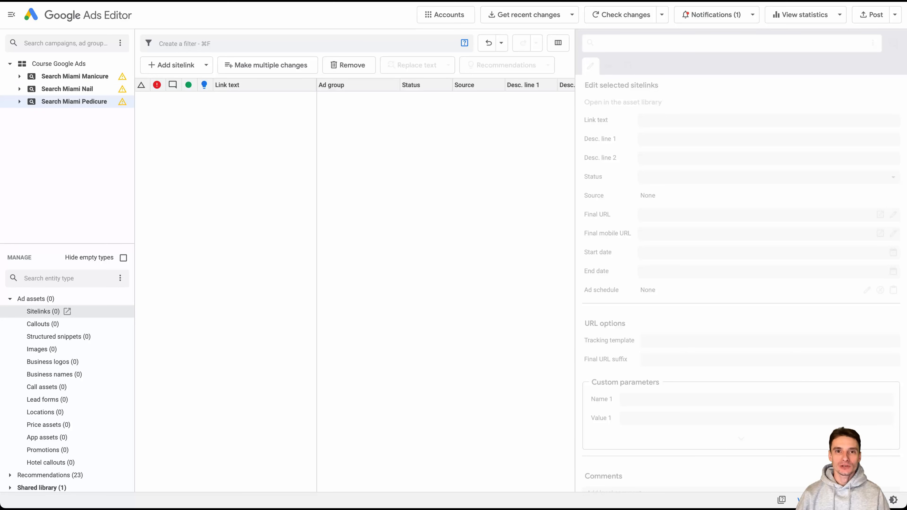
{"action": "left_click", "coordinate": [67, 89]}
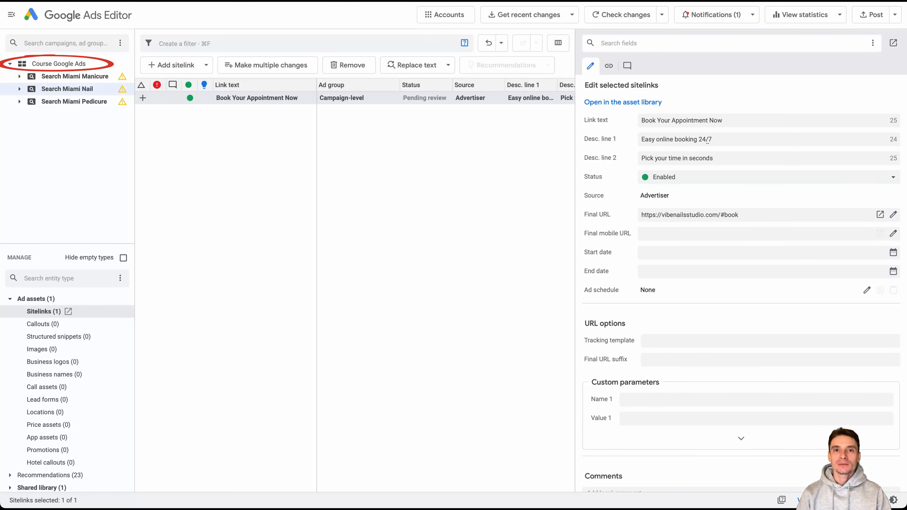
{"action": "left_click", "coordinate": [59, 63]}
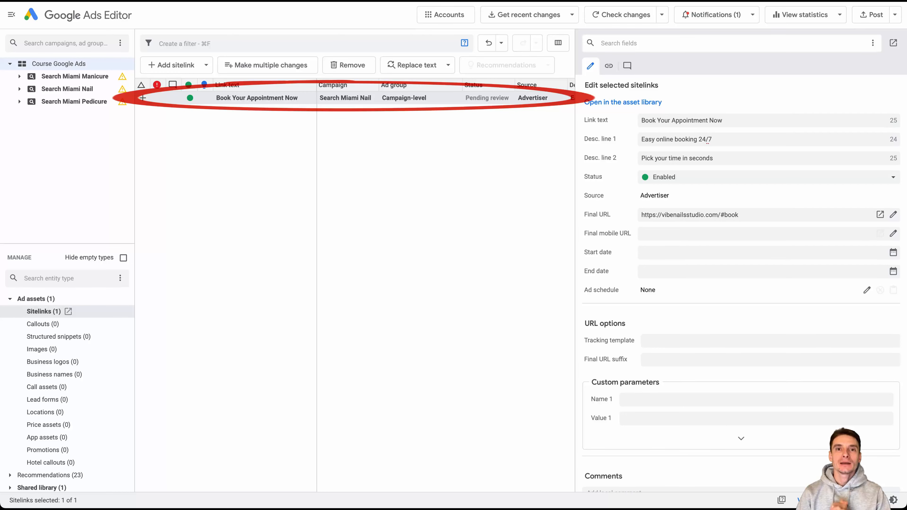
{"action": "left_click", "coordinate": [257, 98]}
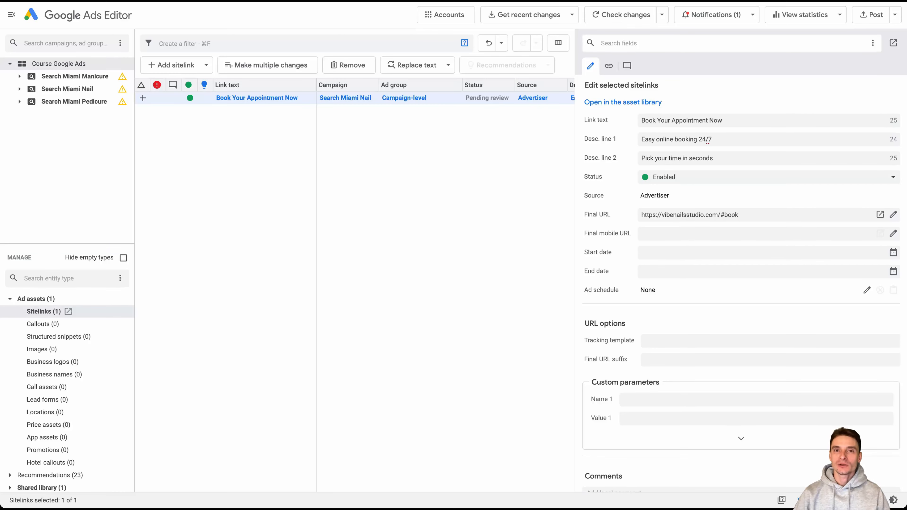
{"action": "key", "text": "super+c"}
{"action": "key", "text": "super+v"}
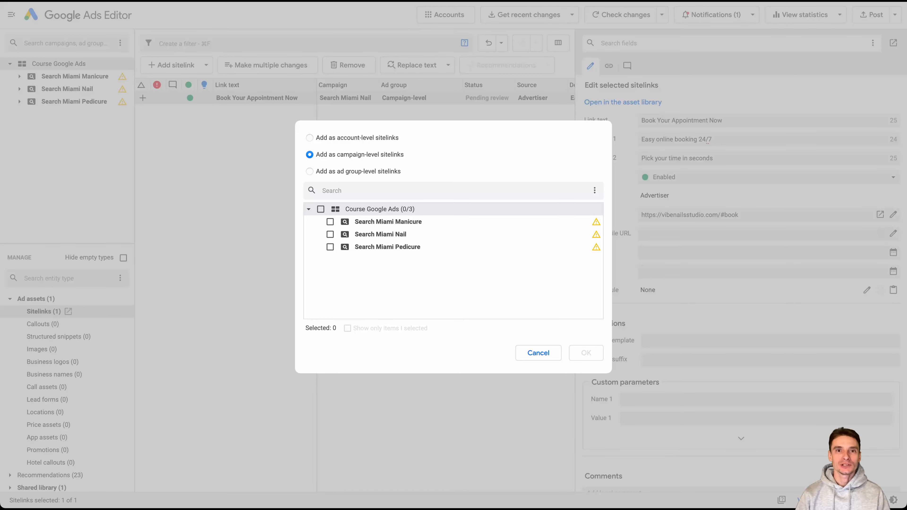
{"action": "left_click", "coordinate": [330, 221]}
{"action": "left_click", "coordinate": [330, 247]}
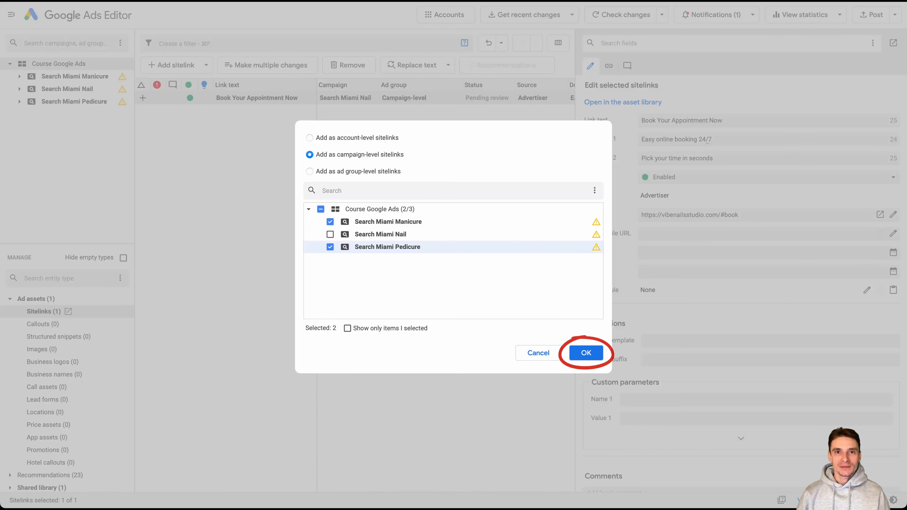
{"action": "left_click", "coordinate": [586, 353]}
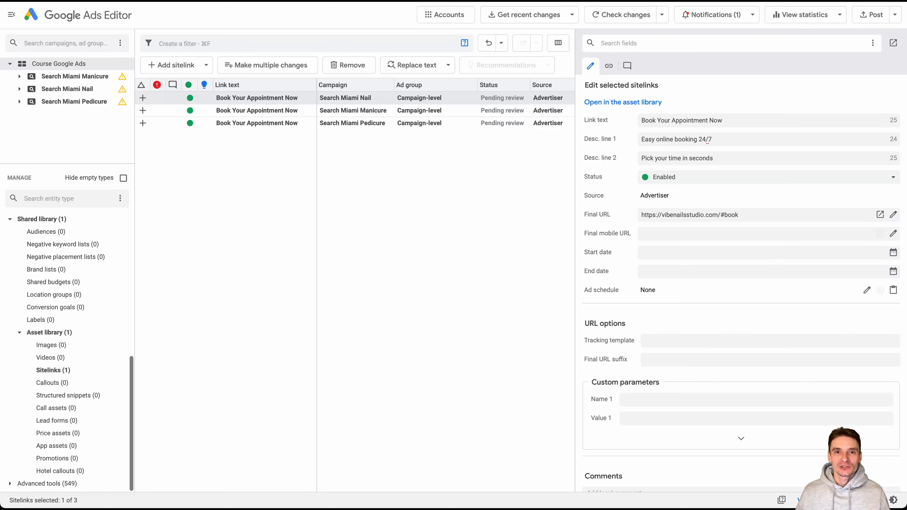
Step: Shorten the asset library sitelink's link text to "Book Your Appointment" and look at the campaign sitelinks that use it
{"action": "left_click", "coordinate": [53, 370]}
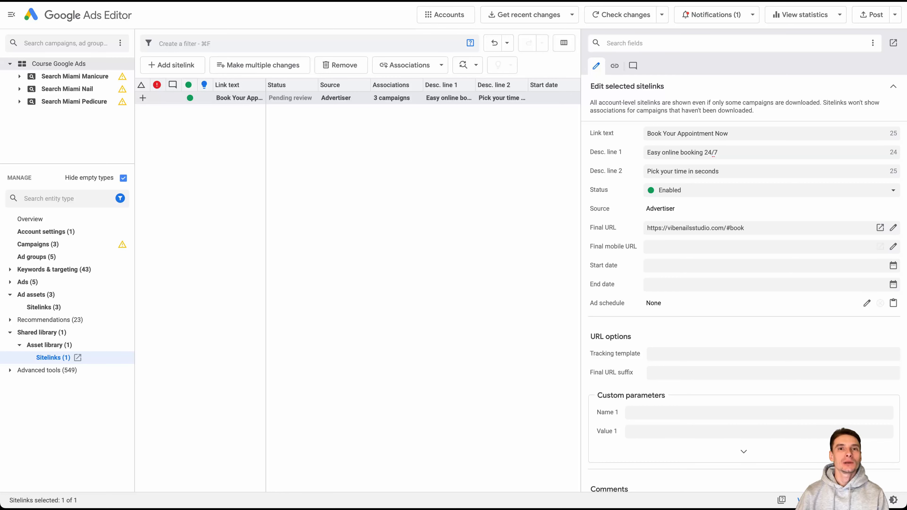
{"action": "left_click_drag", "start_coordinate": [715, 134], "coordinate": [738, 133]}
{"action": "key", "text": "BackSpace"}
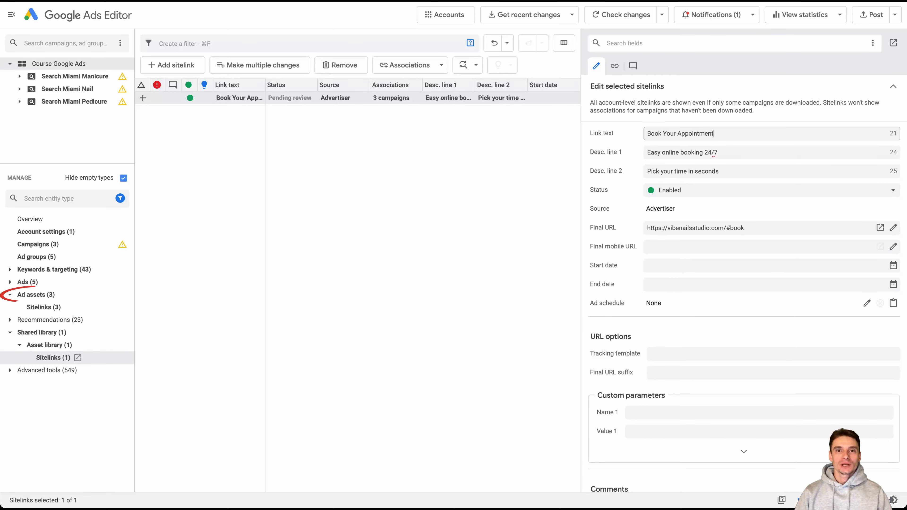
{"action": "left_click", "coordinate": [44, 307]}
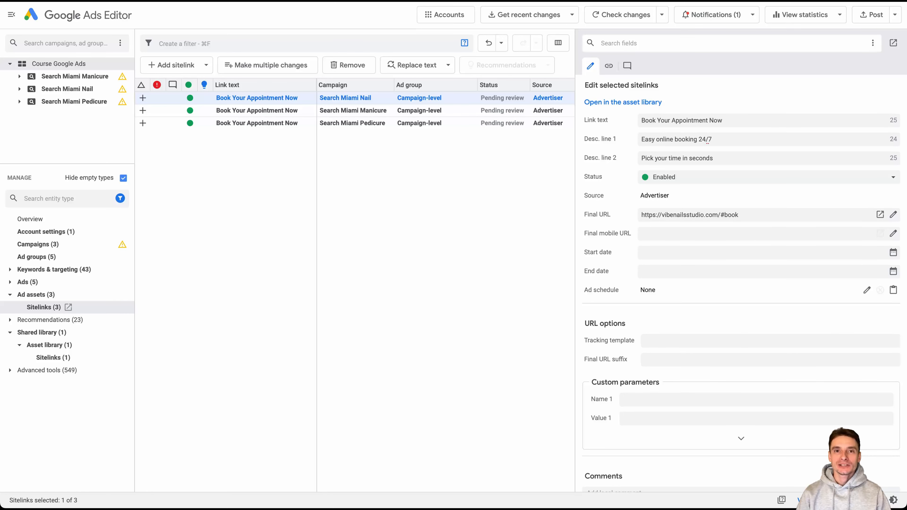
Step: Duplicate the sitelink in the asset library and change the copy's link text to "Hello"
{"action": "left_click", "coordinate": [53, 357]}
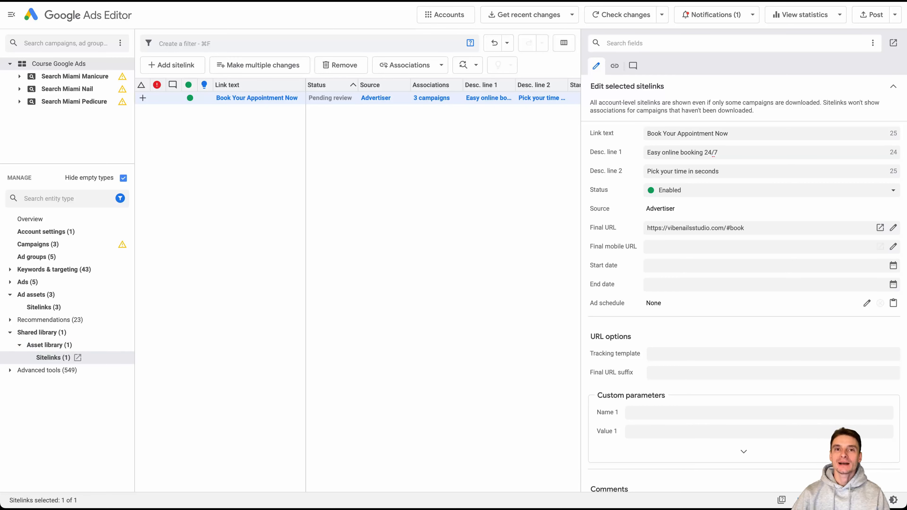
{"action": "key", "text": "super+v"}
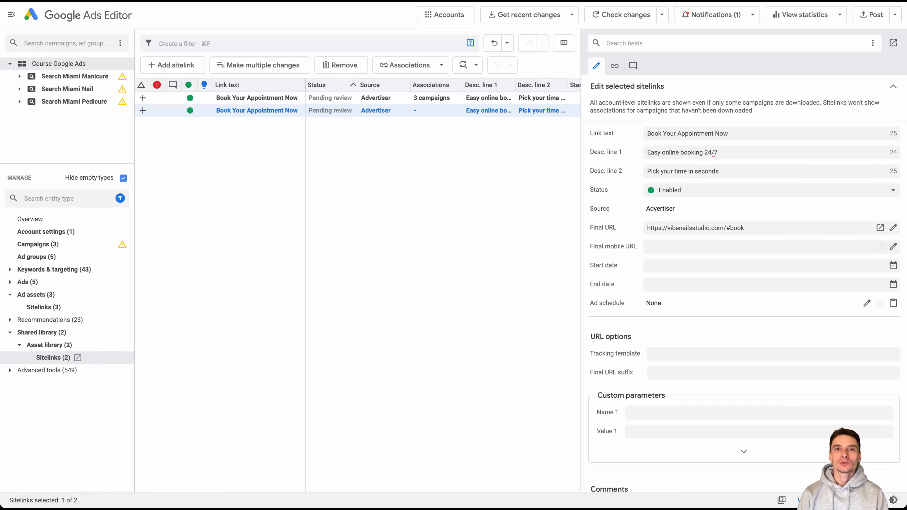
{"action": "left_click", "coordinate": [688, 133]}
{"action": "type", "text": "Hello"}
{"action": "key", "text": "Return"}
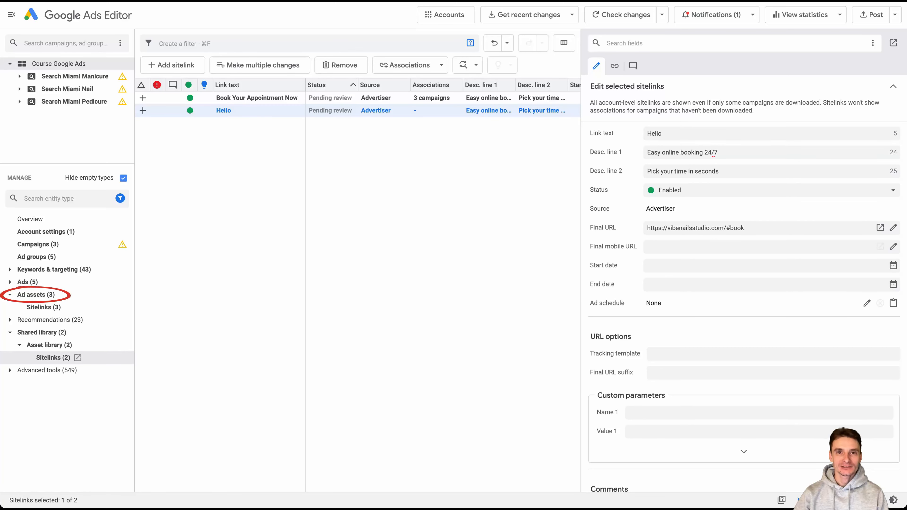
Step: Remove the "Book Your Appointment Now" sitelink from the Search Miami Pedicure campaign
{"action": "left_click", "coordinate": [44, 307]}
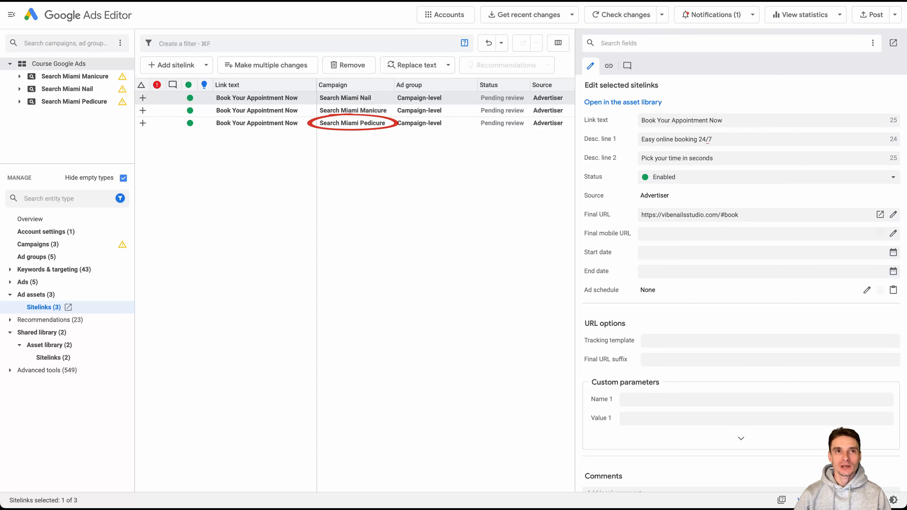
{"action": "left_click", "coordinate": [352, 123]}
{"action": "key", "text": "Delete"}
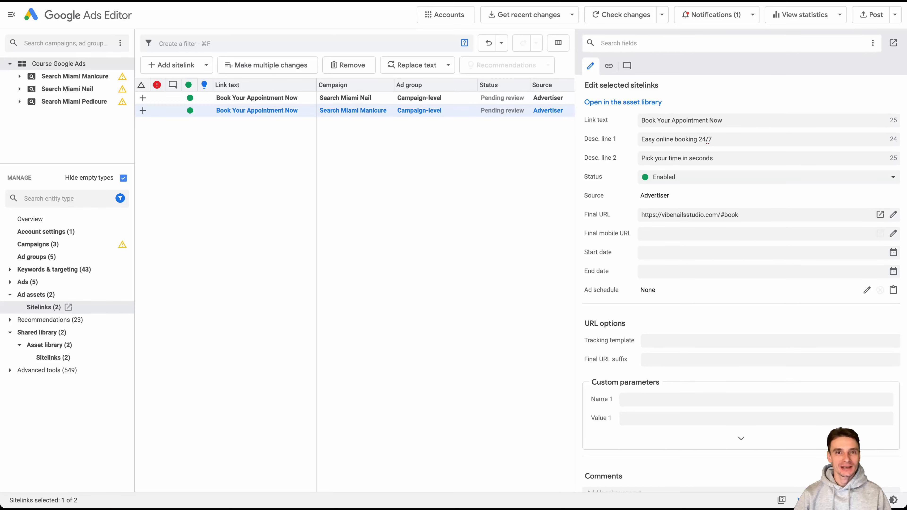
Step: Add the existing "Hello" sitelink from the asset library to Search Miami Pedicure as a campaign-level sitelink
{"action": "left_click", "coordinate": [206, 65]}
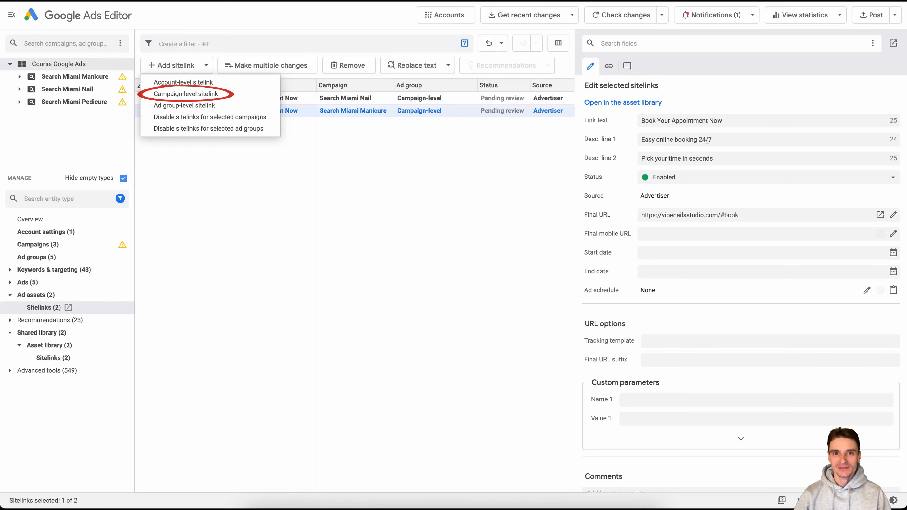
{"action": "left_click", "coordinate": [186, 94]}
{"action": "left_click", "coordinate": [330, 208]}
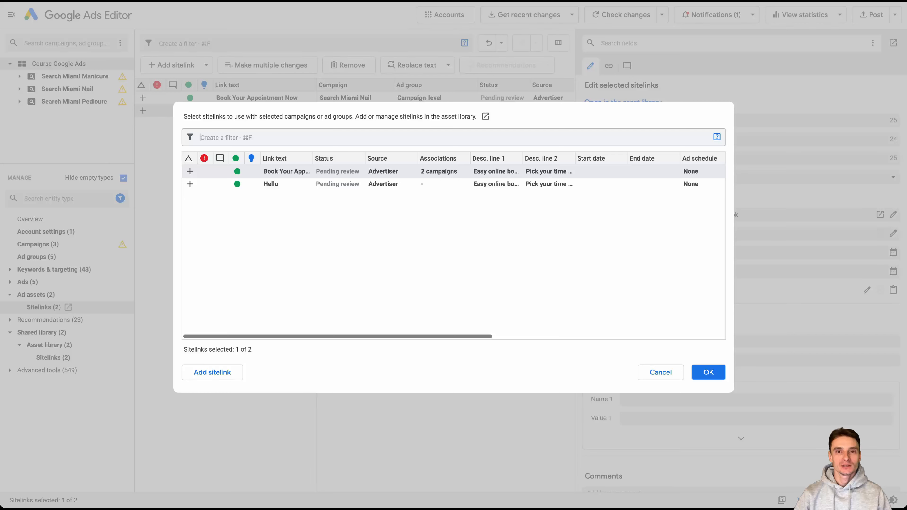
{"action": "left_click", "coordinate": [271, 184]}
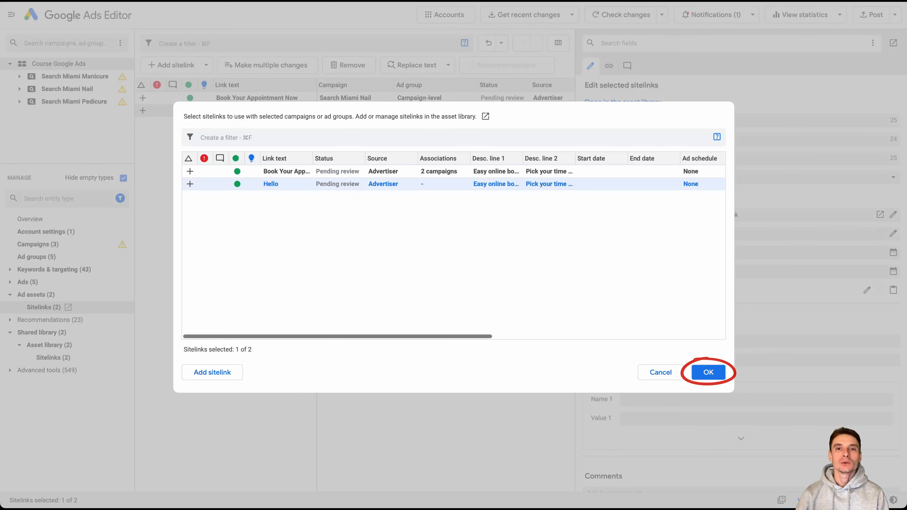
{"action": "left_click", "coordinate": [708, 372]}
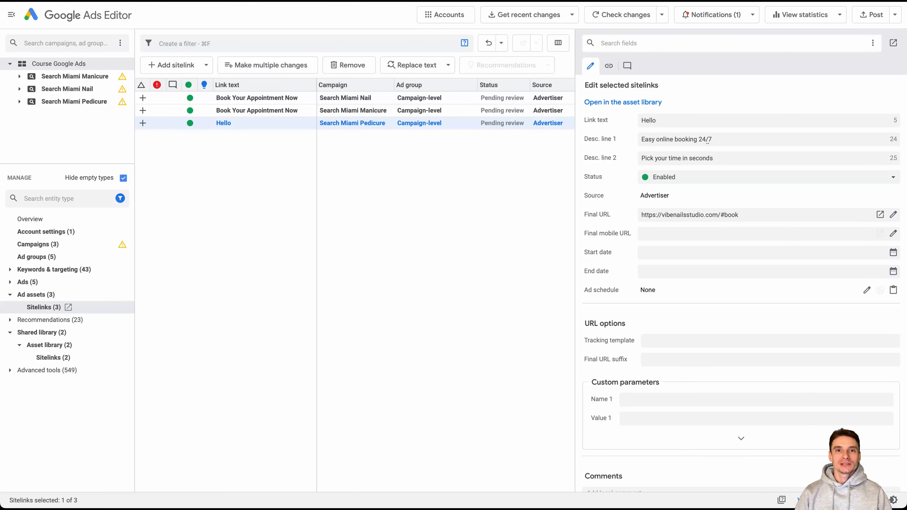
Step: Check the sitelink associations in the asset library and select the "Hello" sitelink among the campaign sitelinks
{"action": "left_click", "coordinate": [52, 358]}
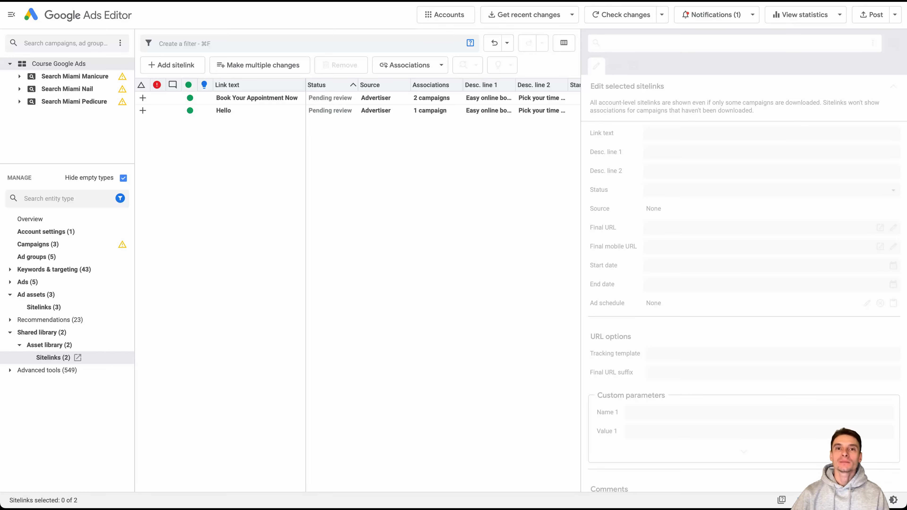
{"action": "left_click", "coordinate": [43, 308]}
{"action": "left_click", "coordinate": [223, 123]}
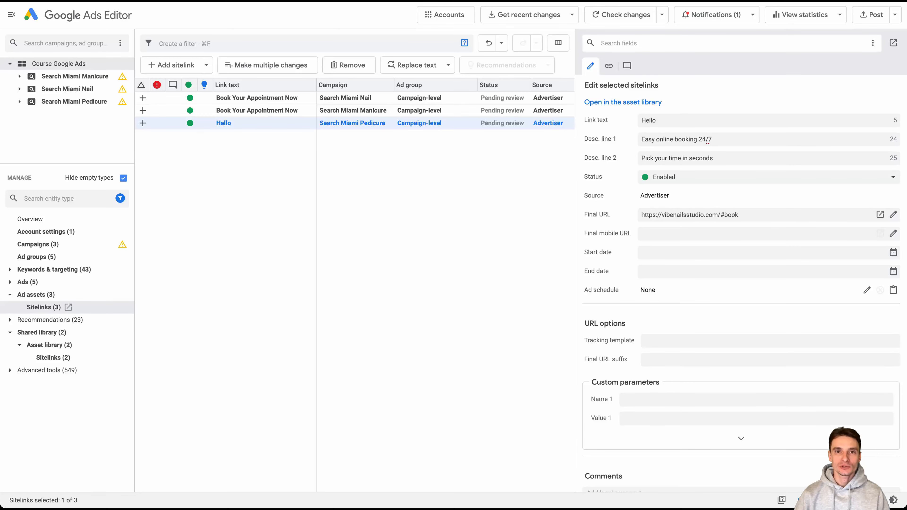
Step: Replace the "Hello" sitelink in Search Miami Pedicure with a campaign-level copy of the "Book Your Appointment Now" sitelink from Search Miami Manicure
{"action": "key", "text": "Delete"}
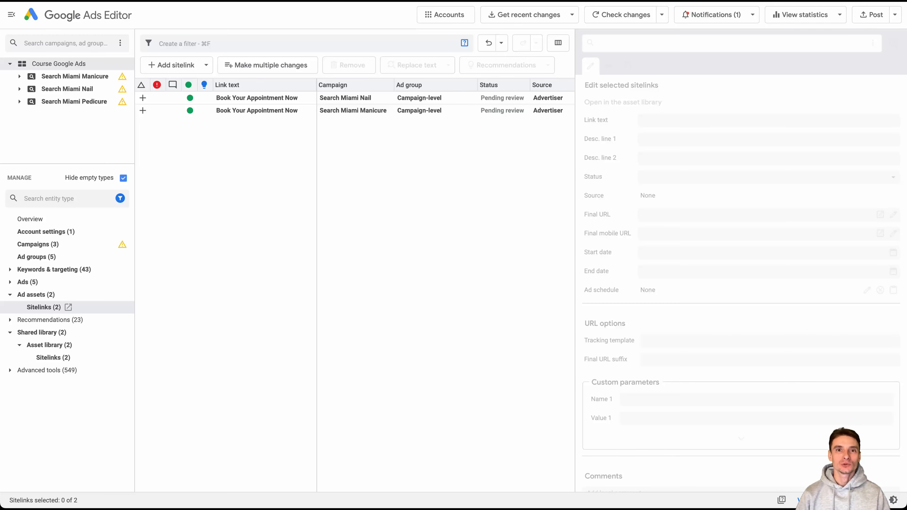
{"action": "left_click", "coordinate": [256, 110]}
{"action": "key", "text": "super+c"}
{"action": "key", "text": "super+v"}
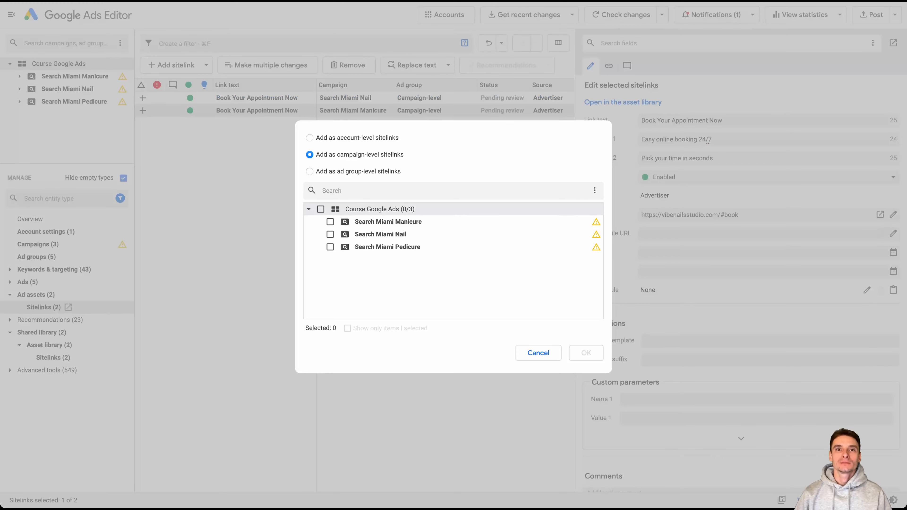
{"action": "left_click", "coordinate": [330, 247]}
{"action": "left_click", "coordinate": [586, 353]}
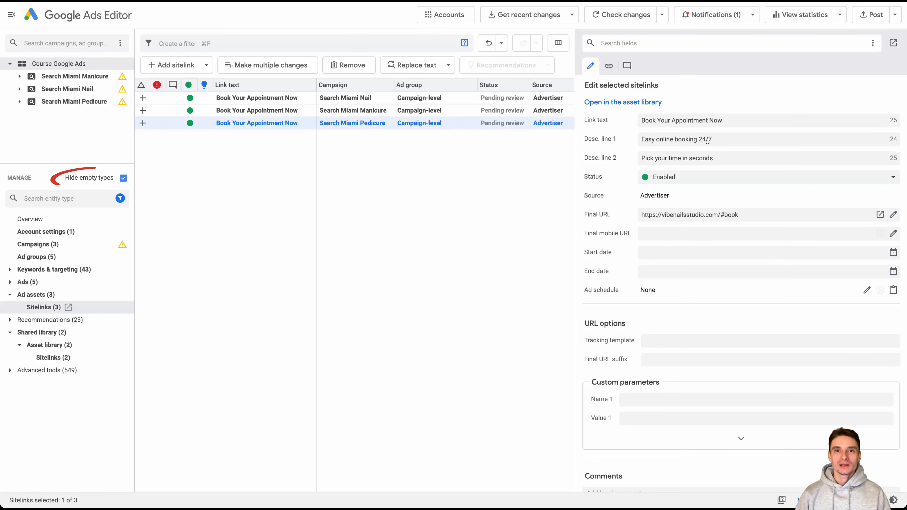
Step: Show the empty entity types and create an account-level callout with the text "Spa-Style Experience"
{"action": "left_click", "coordinate": [123, 178]}
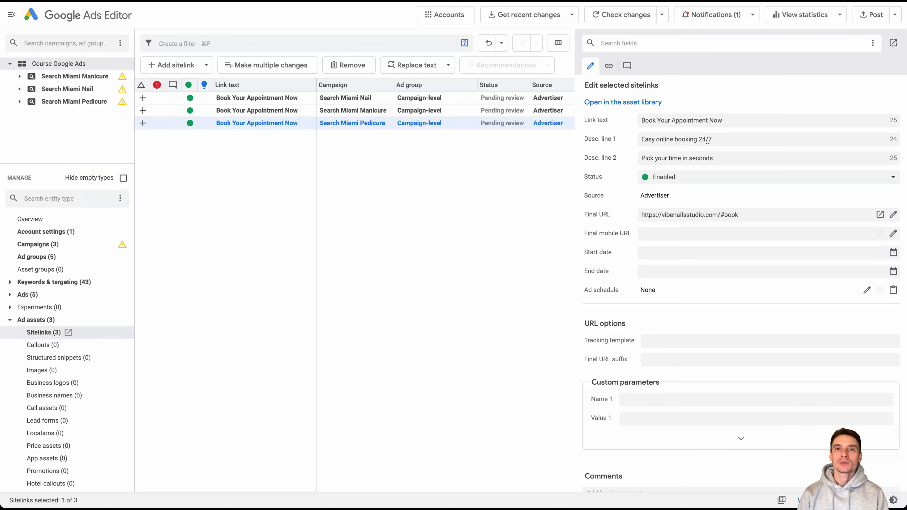
{"action": "left_click", "coordinate": [43, 345]}
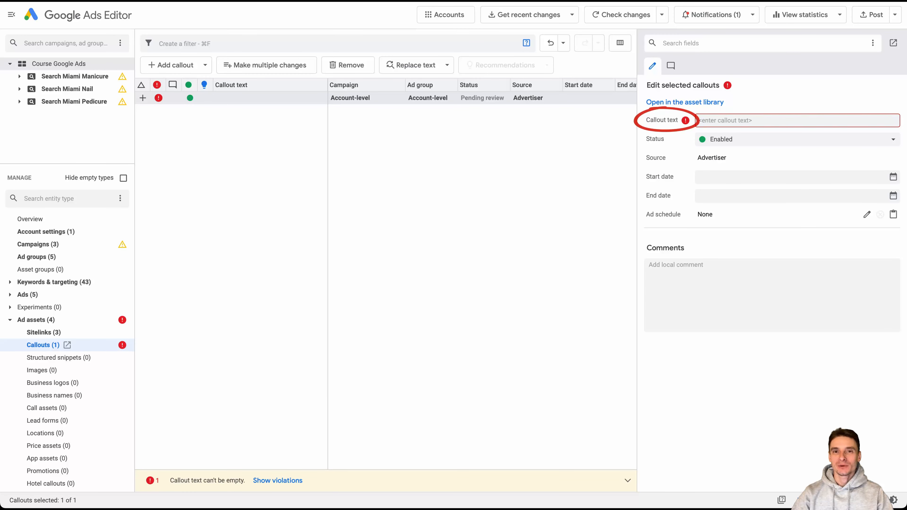
{"action": "type", "text": "Spa-Style Experience"}
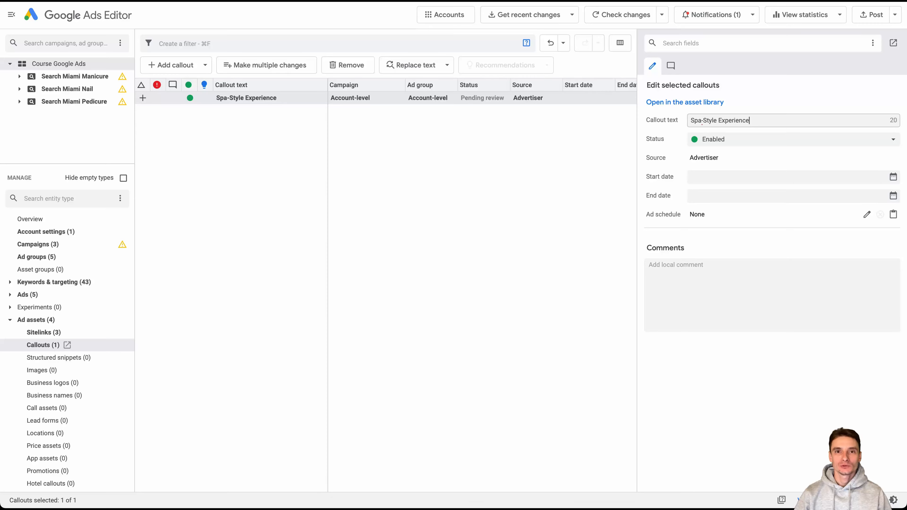
Step: Add a second account-level callout with the text "24/7 Online Booking"
{"action": "left_click", "coordinate": [175, 65]}
{"action": "left_click", "coordinate": [183, 83]}
{"action": "left_click", "coordinate": [212, 372]}
{"action": "left_click", "coordinate": [707, 372]}
{"action": "key", "text": "super+v"}
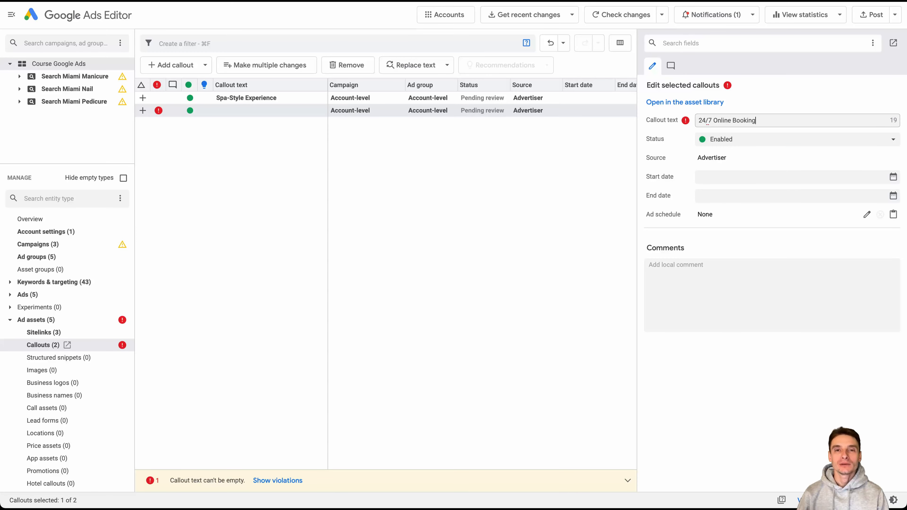
{"action": "left_click", "coordinate": [386, 250]}
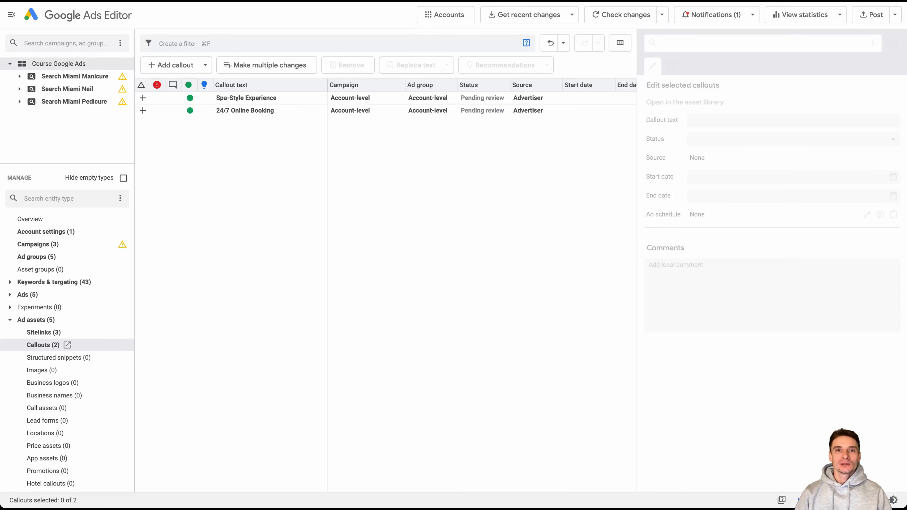
Step: Add a third account-level callout with the text "7 Days a Week"
{"action": "left_click", "coordinate": [176, 65]}
{"action": "left_click", "coordinate": [183, 81]}
{"action": "left_click", "coordinate": [212, 372]}
{"action": "left_click", "coordinate": [708, 372]}
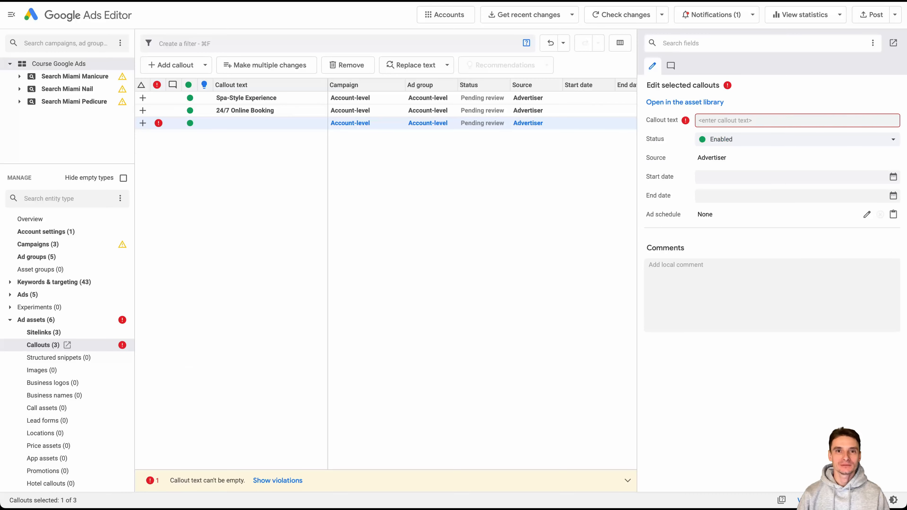
{"action": "left_click", "coordinate": [797, 121]}
{"action": "type", "text": "7 Days a Week"}
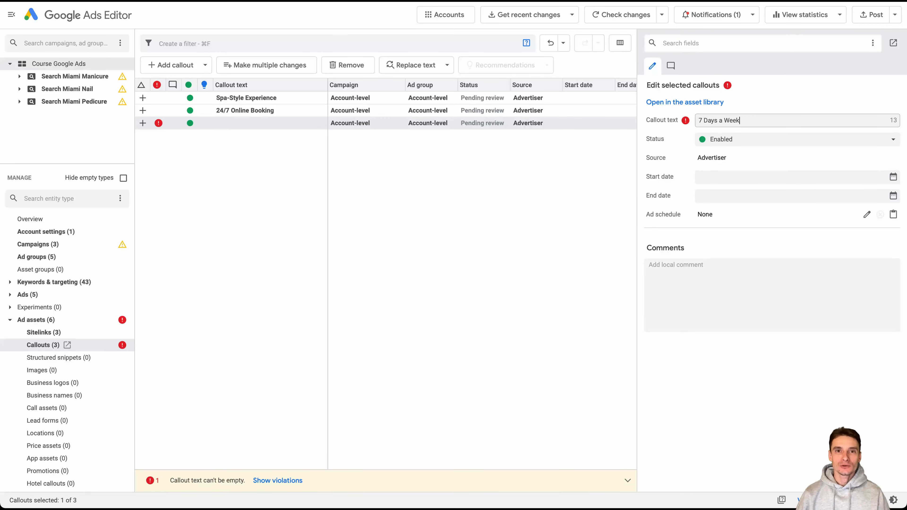
{"action": "left_click", "coordinate": [385, 250]}
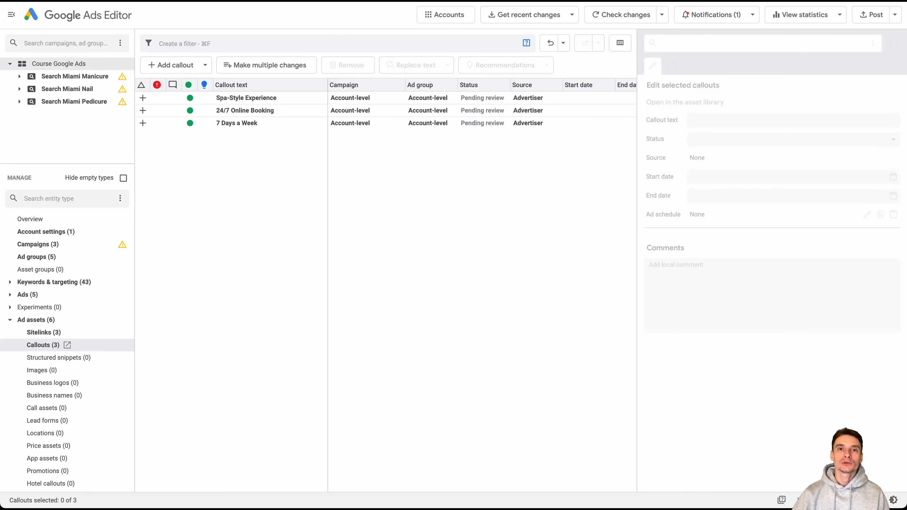
{"action": "left_click", "coordinate": [236, 123]}
{"action": "left_click", "coordinate": [245, 110]}
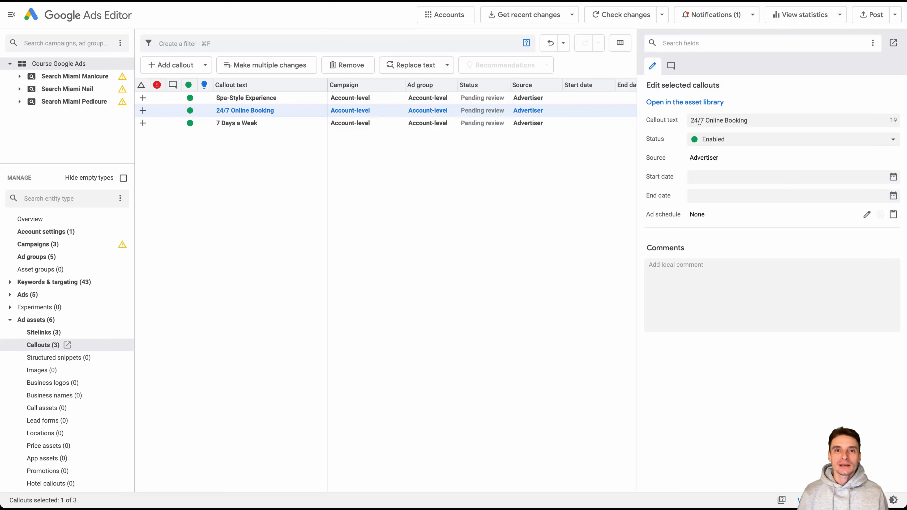
{"action": "left_click", "coordinate": [247, 97]}
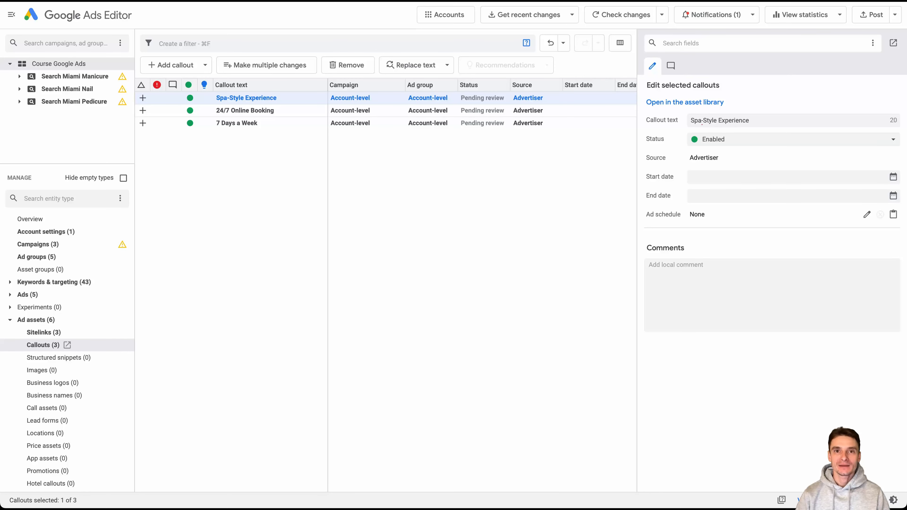
Step: Create an account-level English structured snippet with header Styles and values Classic, French, Chrome, Almond, Square, Coffin, Oval and Natural Look
{"action": "left_click", "coordinate": [59, 358]}
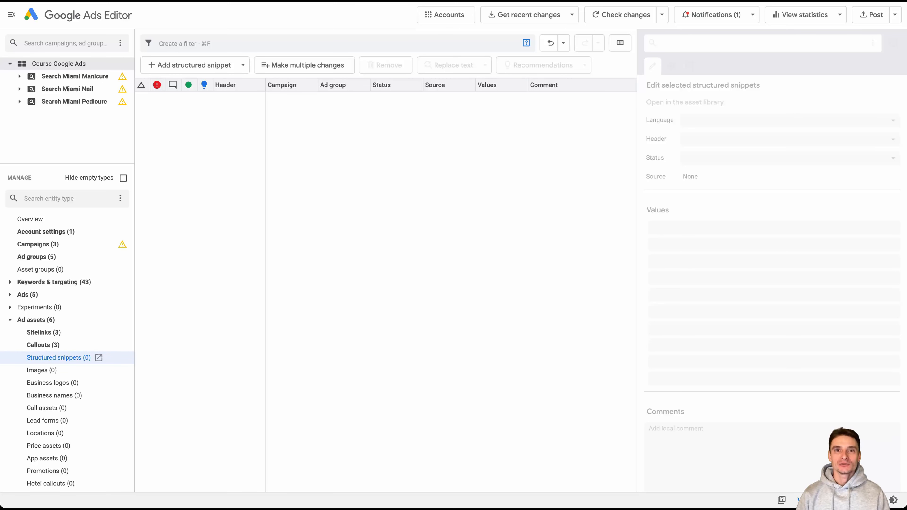
{"action": "left_click", "coordinate": [194, 65]}
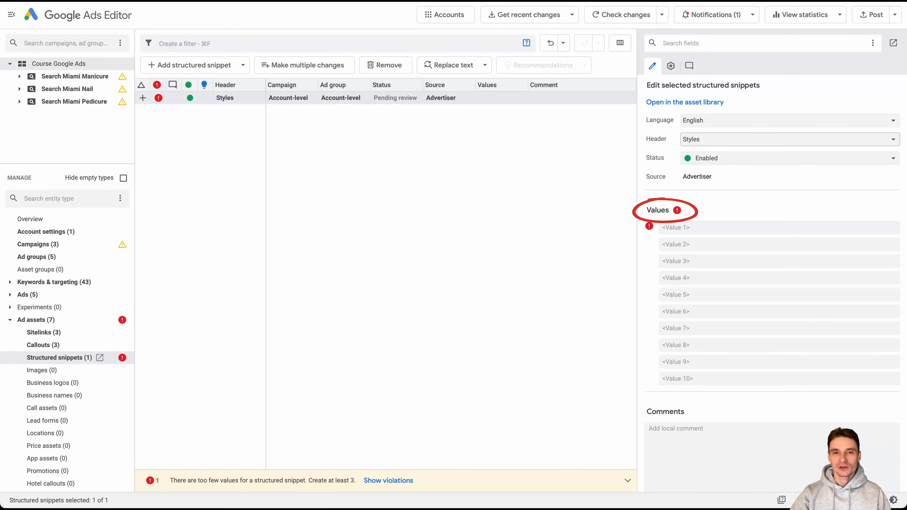
{"action": "left_click", "coordinate": [780, 228]}
{"action": "type", "text": "Classic"}
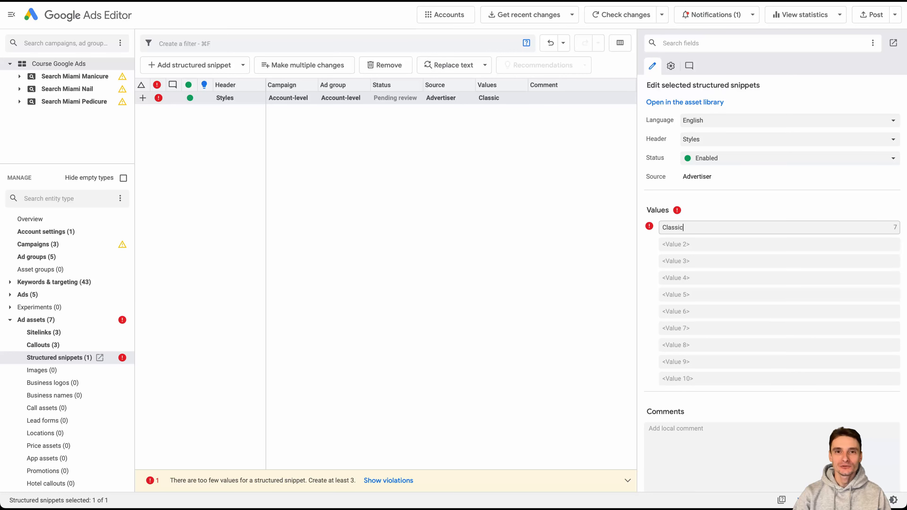
{"action": "key", "text": "Tab"}
{"action": "type", "text": "French"}
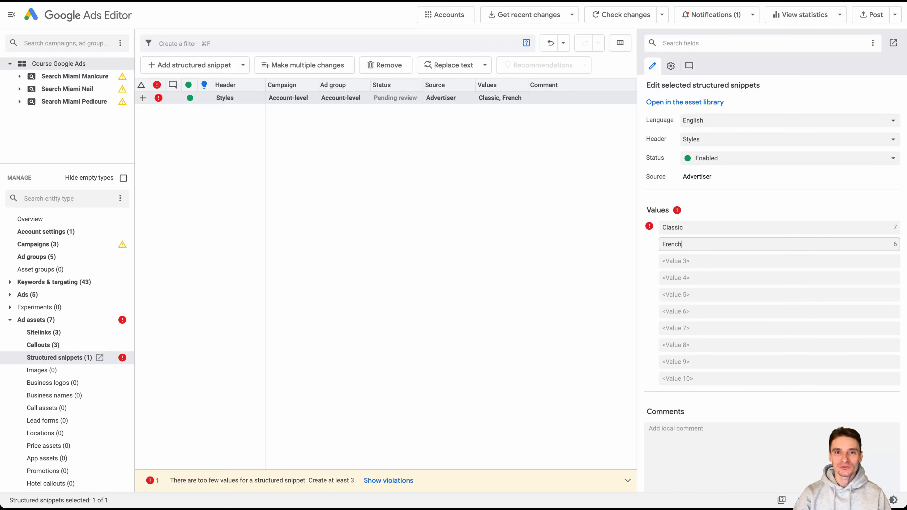
{"action": "key", "text": "Tab"}
{"action": "type", "text": "Chrome"}
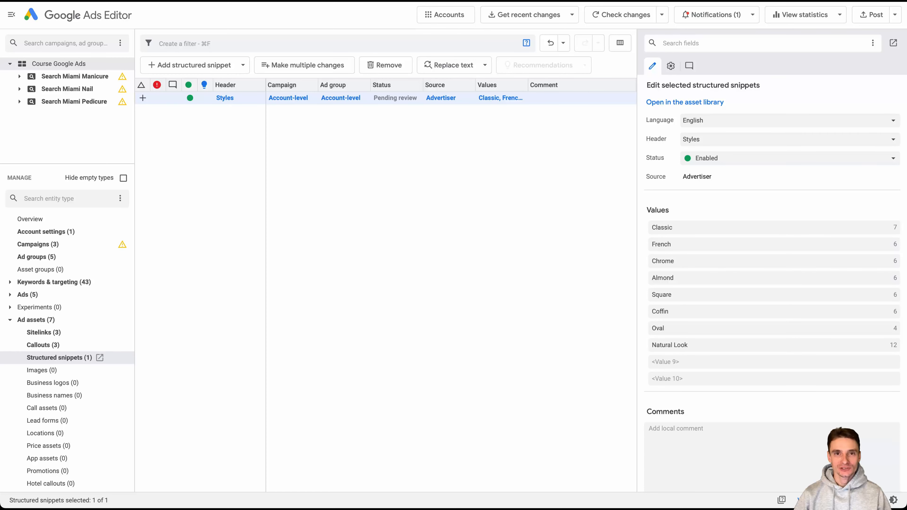
Step: Find a pedicure photo on Pixabay and save a horizontal 1.91:1 cropped copy of sandals-6533261_1280.jpg in Google Ads Editor's image assets
{"action": "left_click", "coordinate": [41, 370]}
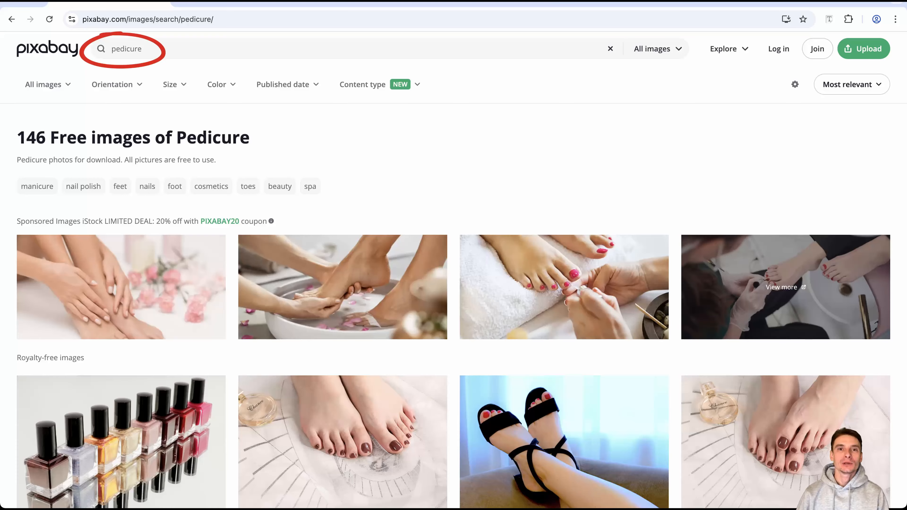
{"action": "scroll", "coordinate": [454, 286], "scroll_direction": "down", "scroll_amount": 8}
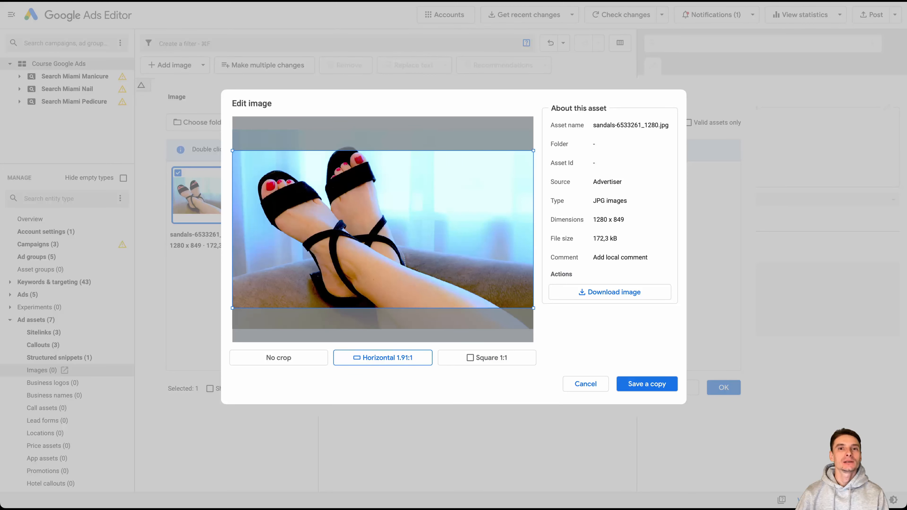
{"action": "left_click_drag", "start_coordinate": [383, 229], "coordinate": [383, 221]}
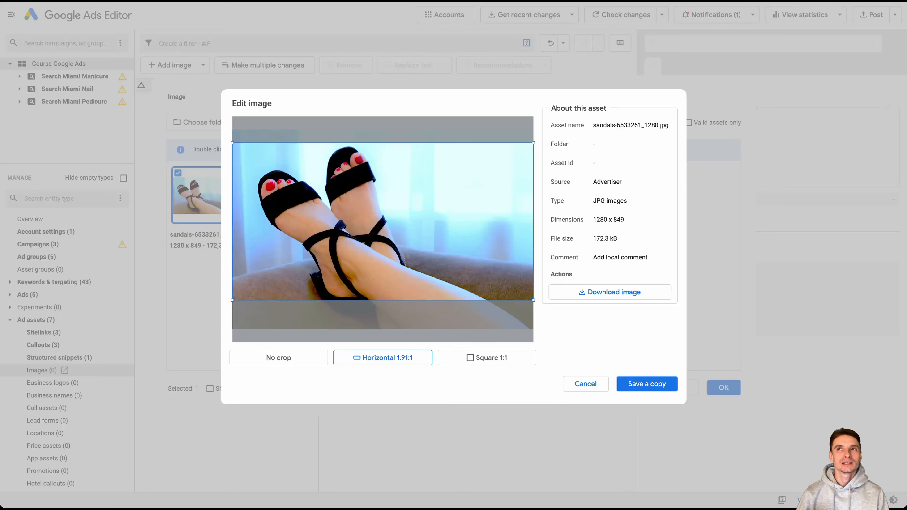
{"action": "left_click_drag", "start_coordinate": [534, 301], "coordinate": [446, 256]}
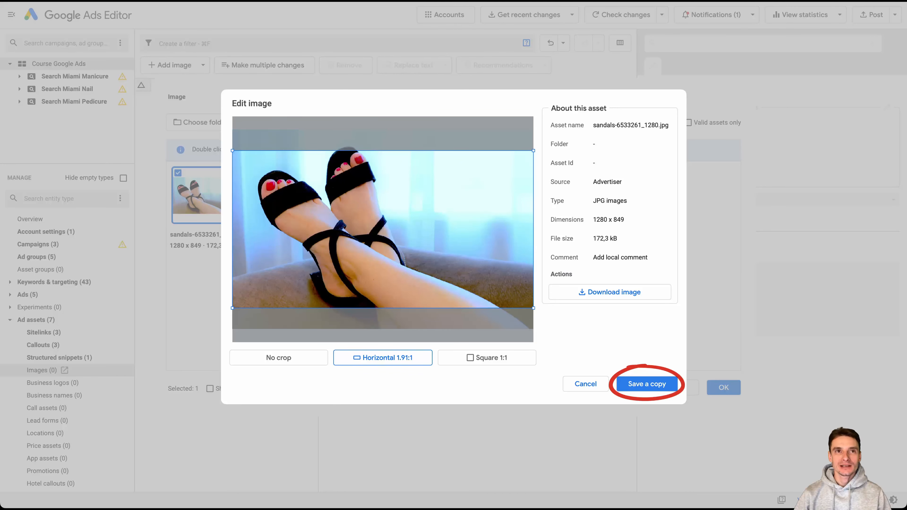
{"action": "left_click", "coordinate": [647, 384]}
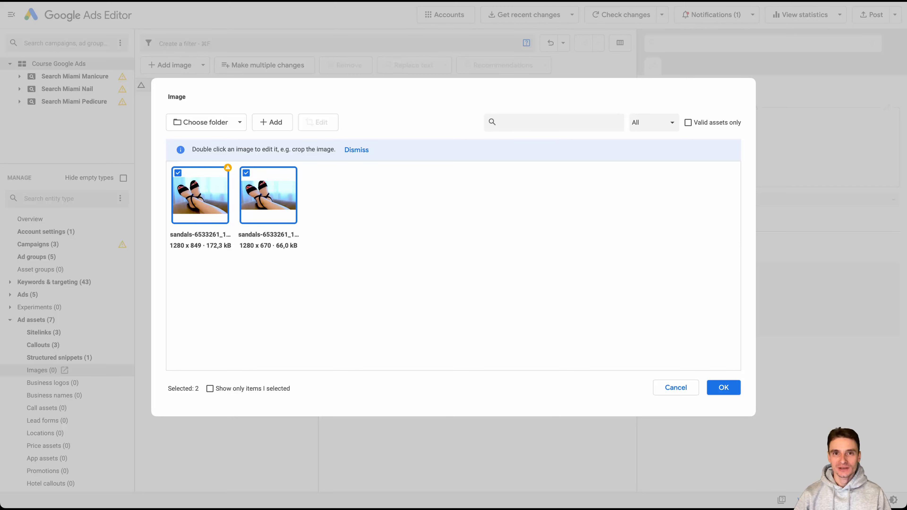
Step: Add only the 1280 x 670 and 849 x 849 cropped sandals images to Search Miami Pedicure, leaving out the uncropped original
{"action": "left_click", "coordinate": [269, 195]}
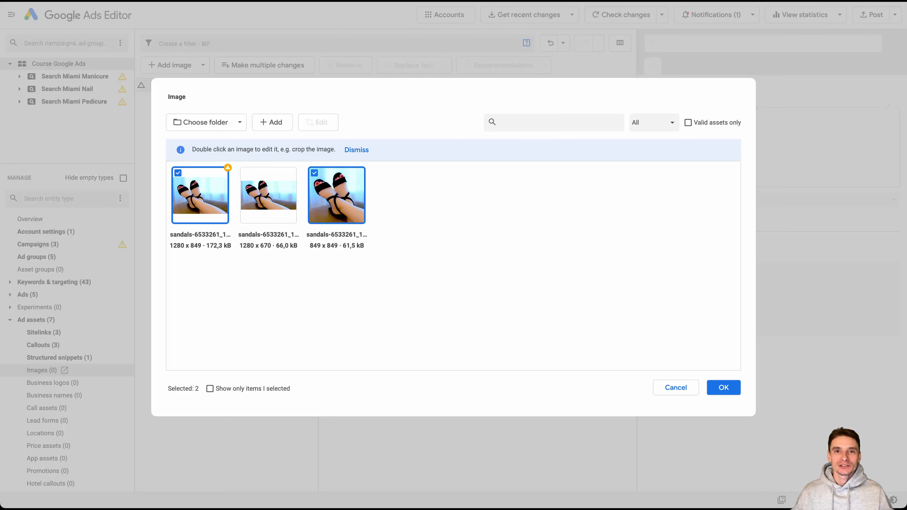
{"action": "left_click", "coordinate": [201, 195]}
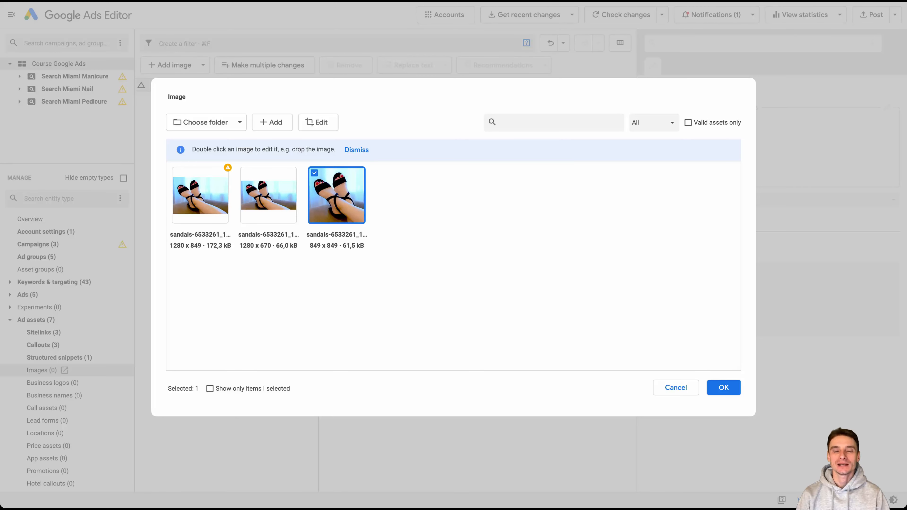
{"action": "left_click", "coordinate": [268, 195]}
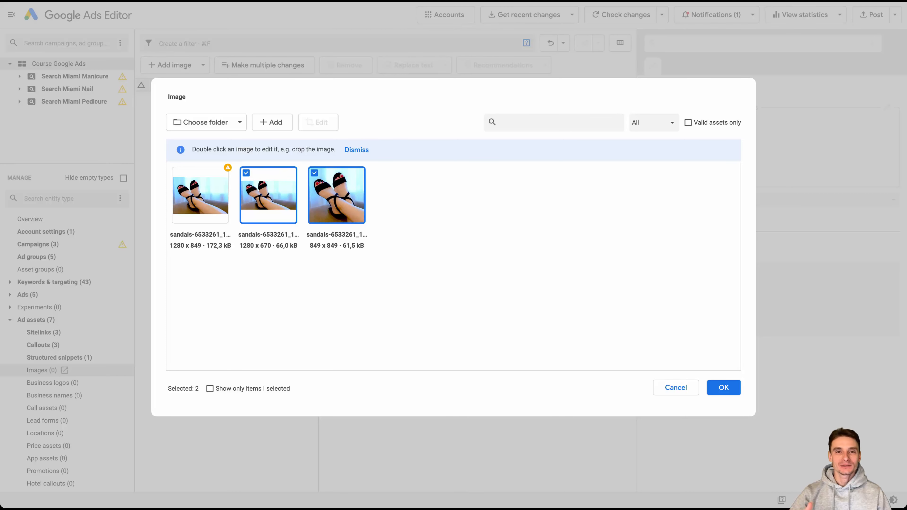
{"action": "left_click", "coordinate": [724, 387]}
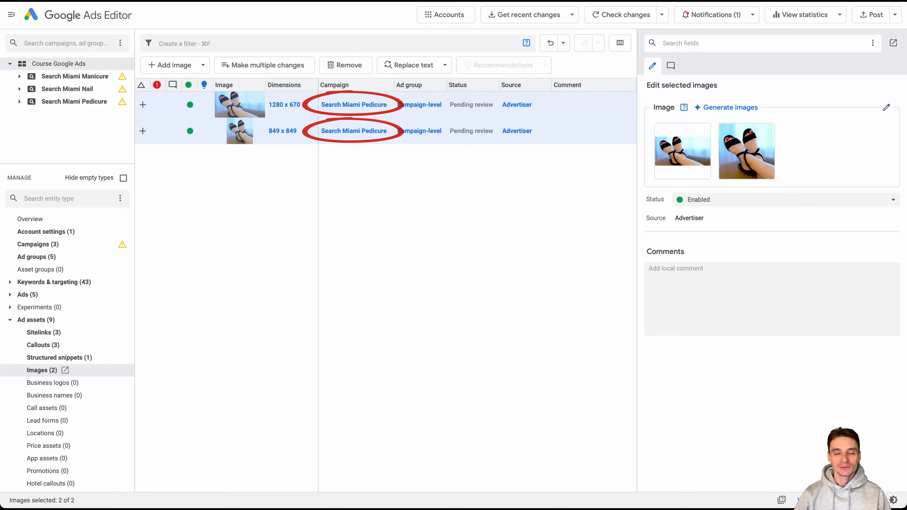
Step: Add the 1280 x 854 flowers photo and its 686 x 686 square crop as campaign-level images to Search Miami Manicure
{"action": "left_click", "coordinate": [74, 102]}
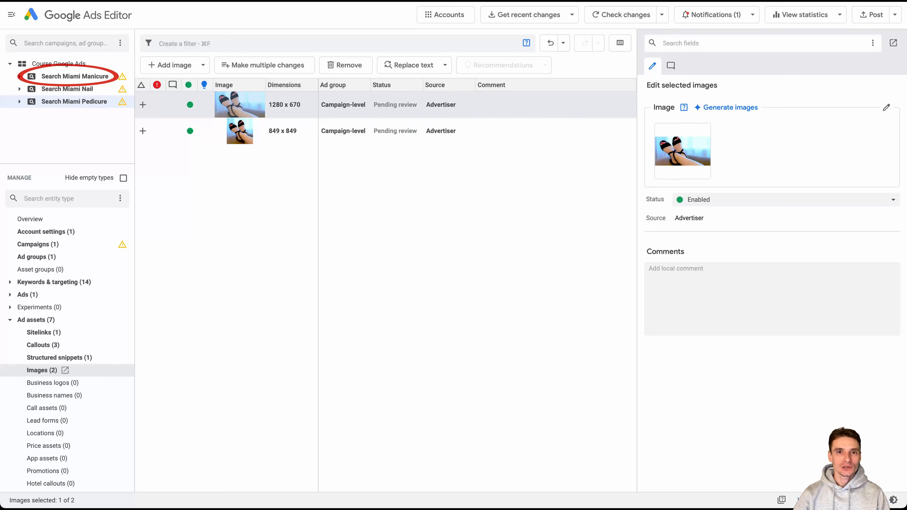
{"action": "left_click", "coordinate": [75, 77]}
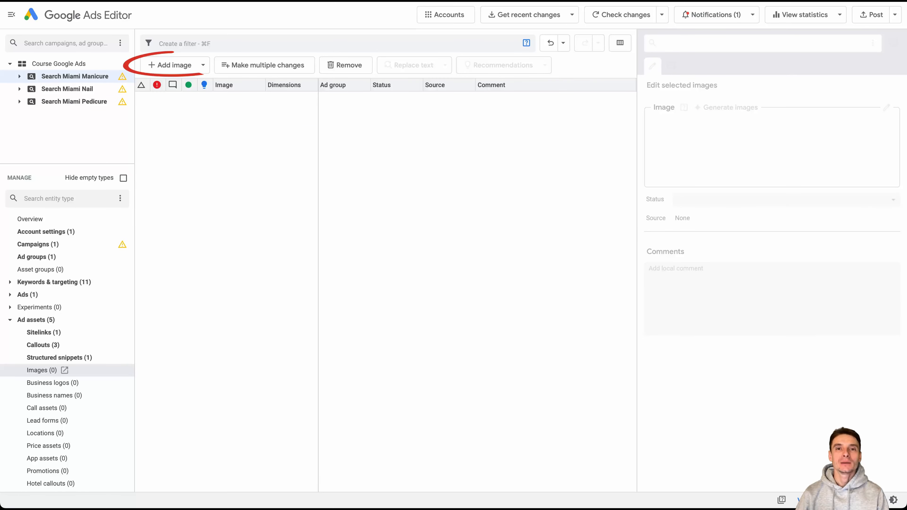
{"action": "left_click", "coordinate": [175, 65]}
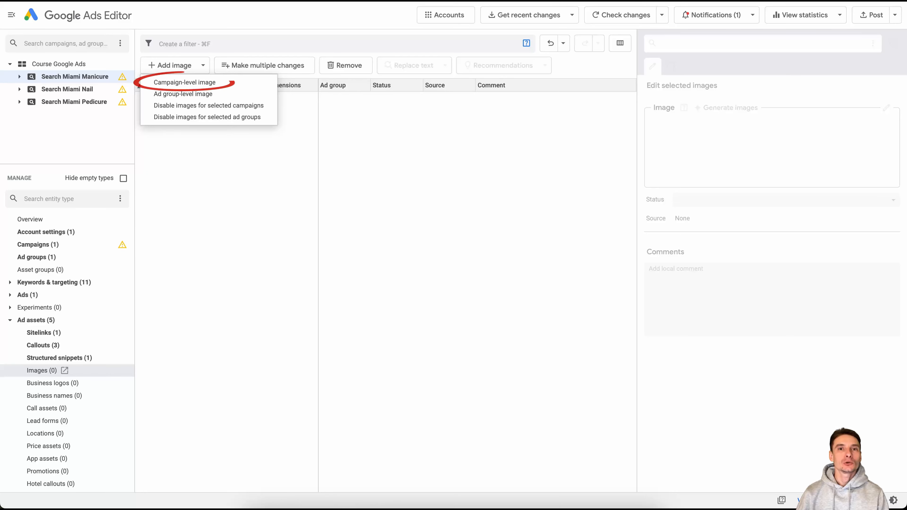
{"action": "left_click", "coordinate": [184, 82]}
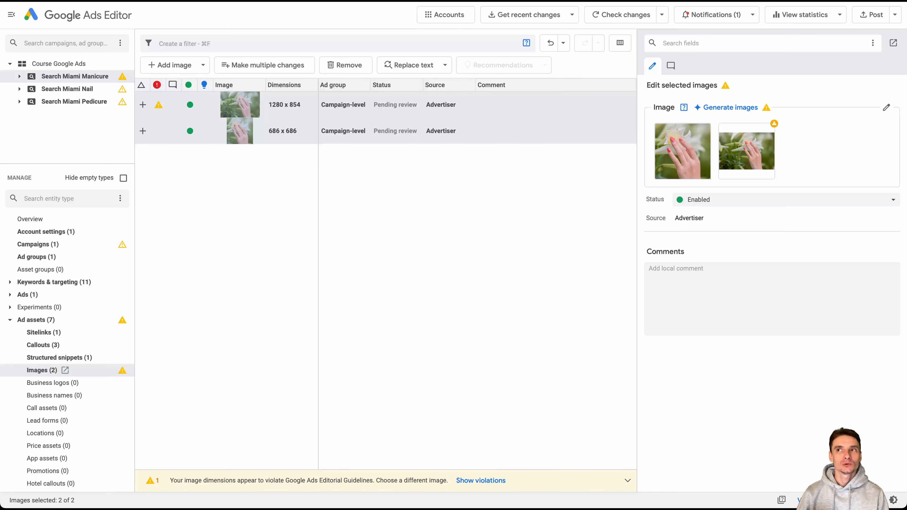
Step: Replace the 1280 x 854 flowers image in Search Miami Manicure with its 999 x 523 horizontal crop
{"action": "left_click", "coordinate": [464, 105]}
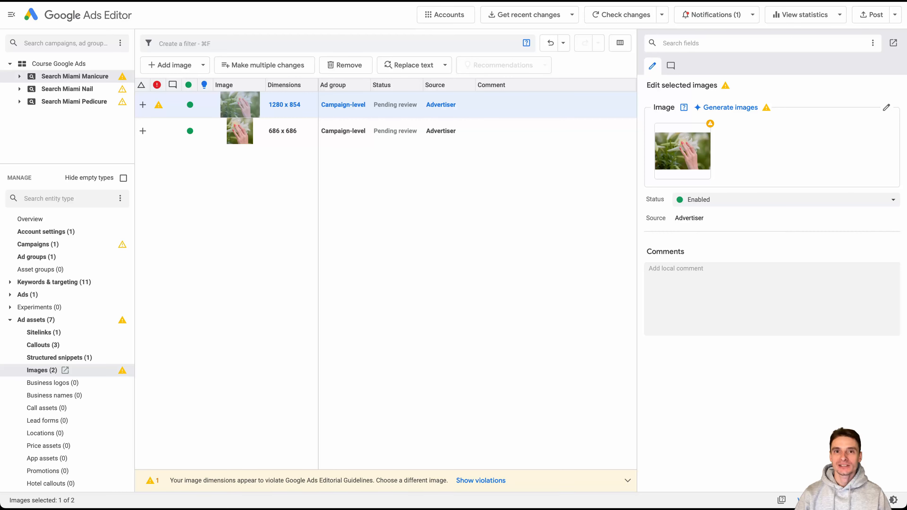
{"action": "key", "text": "Delete"}
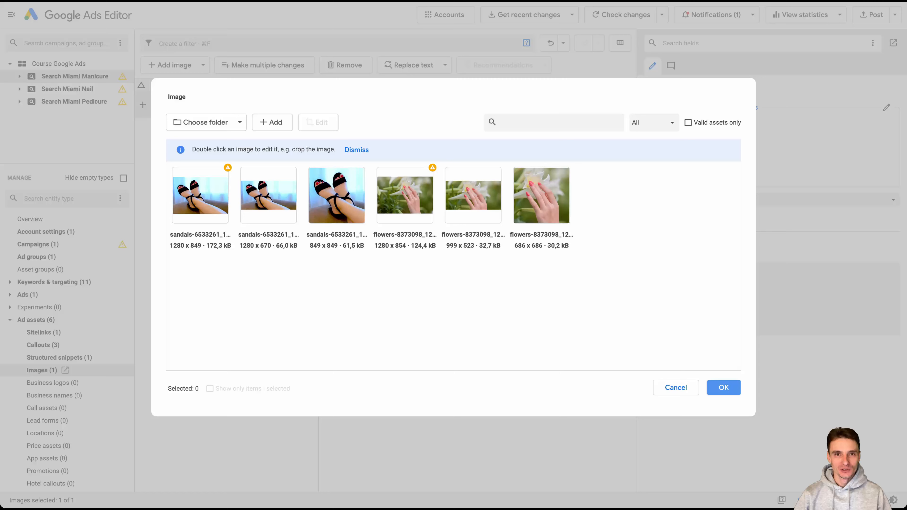
{"action": "left_click", "coordinate": [474, 196]}
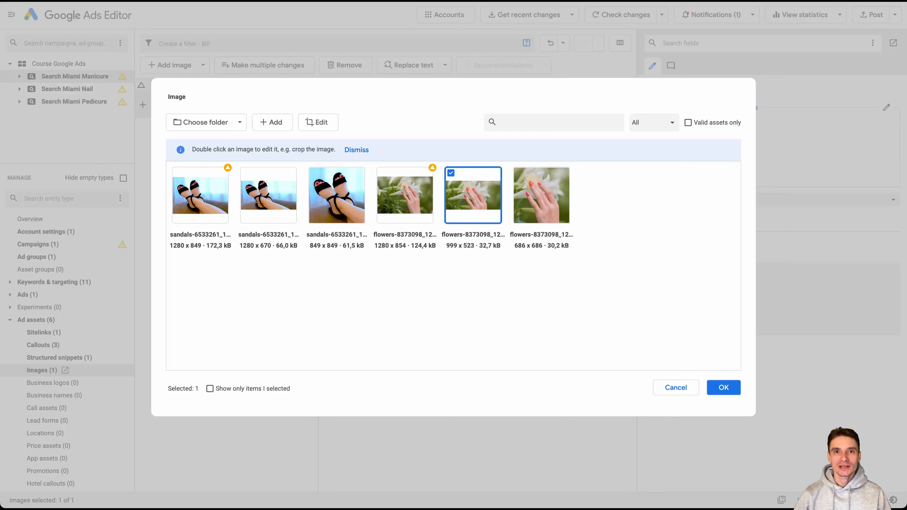
{"action": "left_click", "coordinate": [724, 387]}
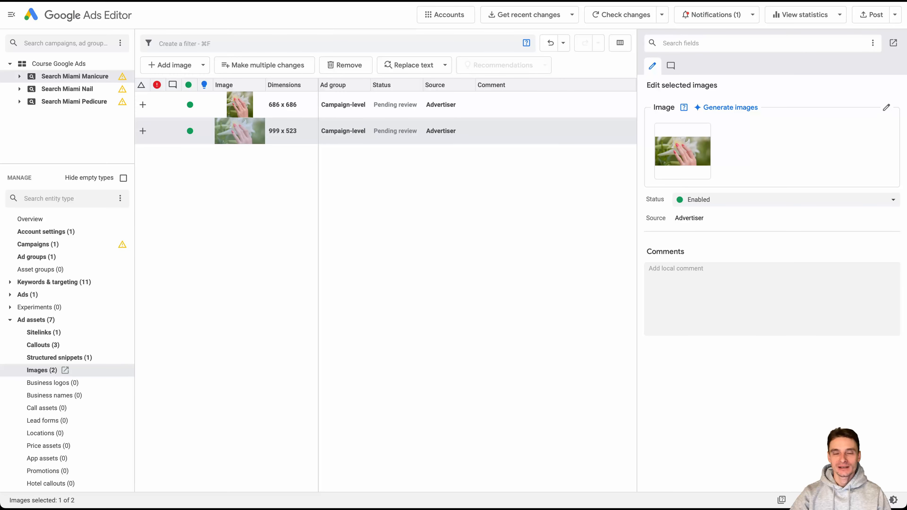
Step: Add both sandals crops (1280 x 670, 849 x 849) and both flowers crops (999 x 523, 686 x 686) as campaign-level images to Search Miami Nail
{"action": "left_click", "coordinate": [74, 101]}
{"action": "left_click", "coordinate": [75, 76]}
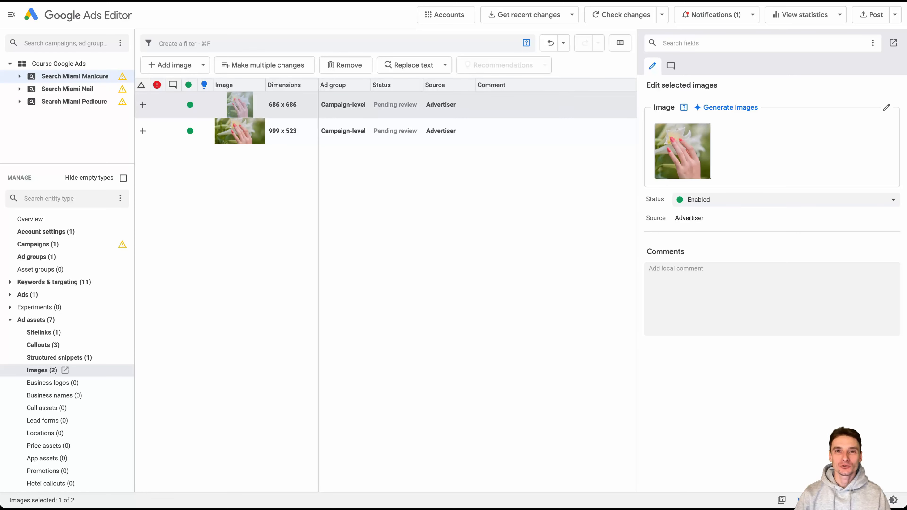
{"action": "left_click", "coordinate": [67, 89]}
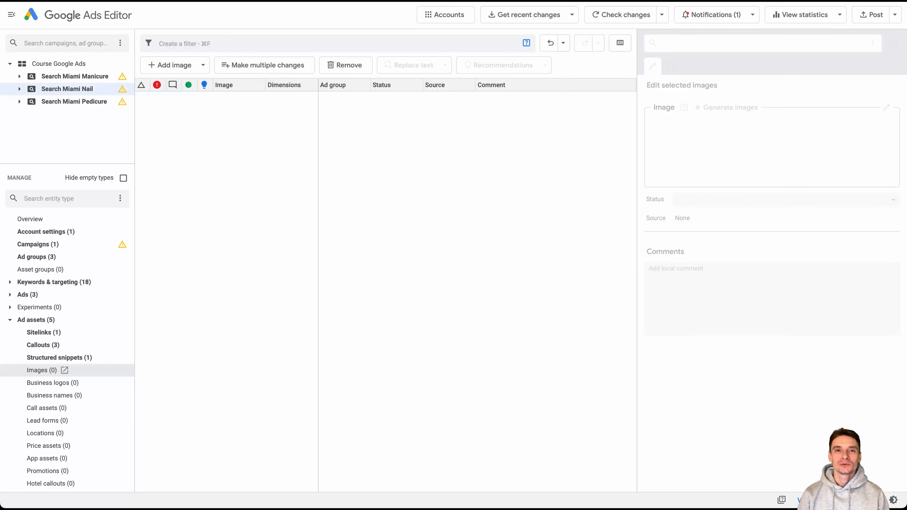
{"action": "left_click", "coordinate": [175, 65]}
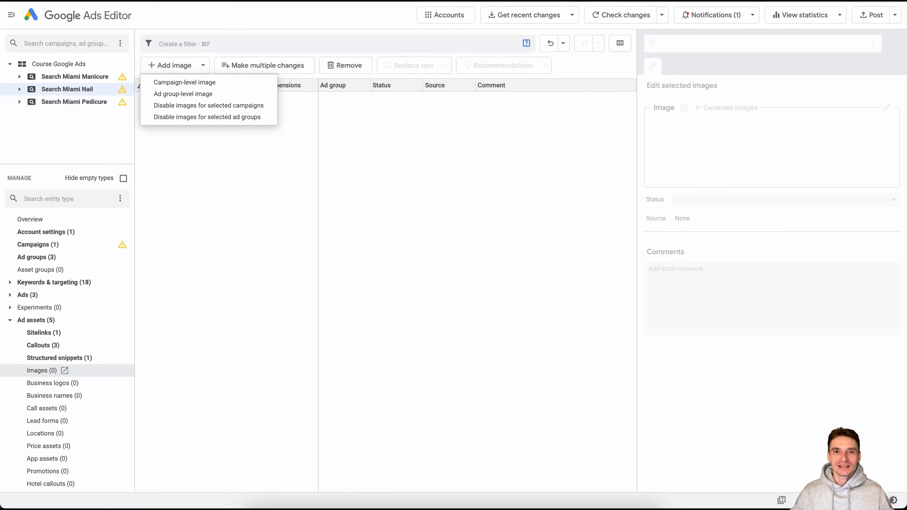
{"action": "left_click", "coordinate": [185, 82]}
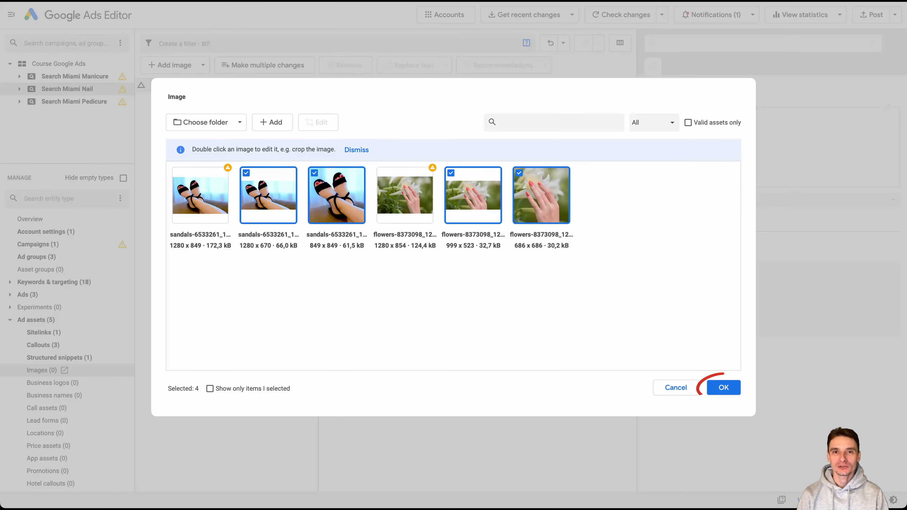
{"action": "key", "text": "Return"}
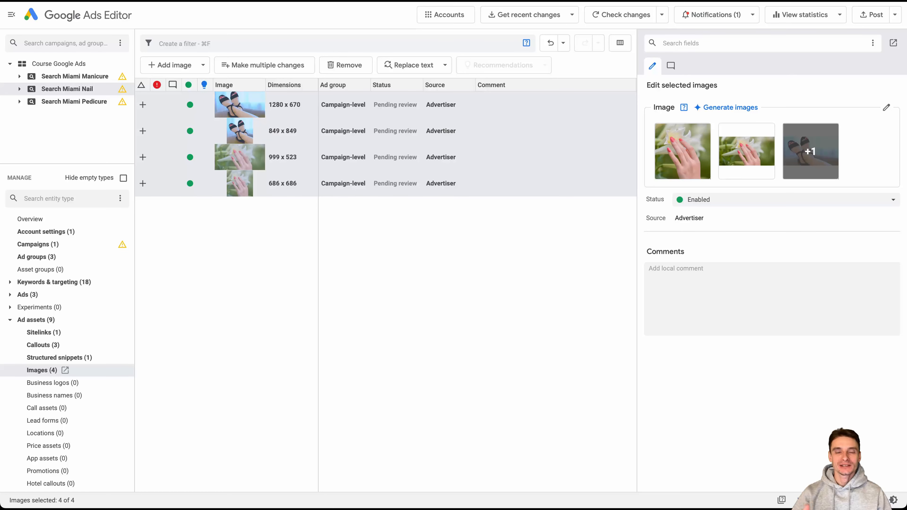
{"action": "left_click", "coordinate": [75, 77]}
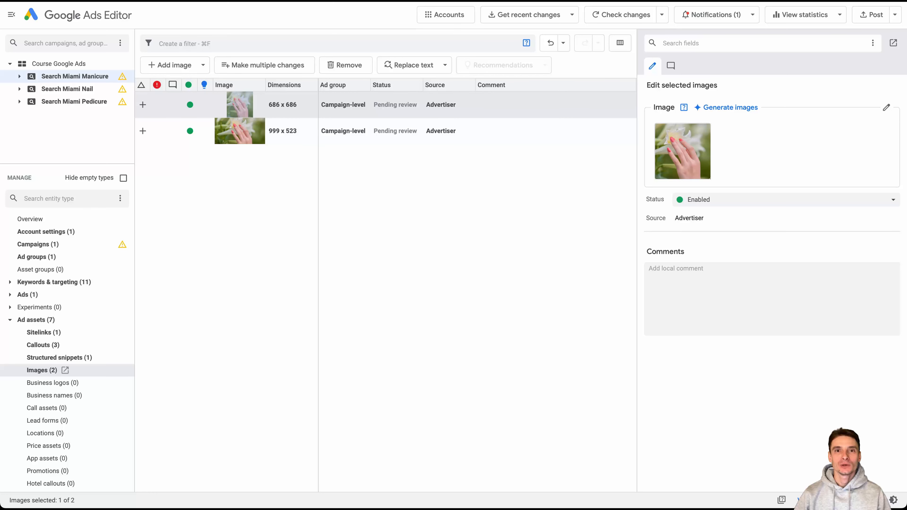
{"action": "left_click", "coordinate": [74, 102]}
{"action": "left_click", "coordinate": [67, 89]}
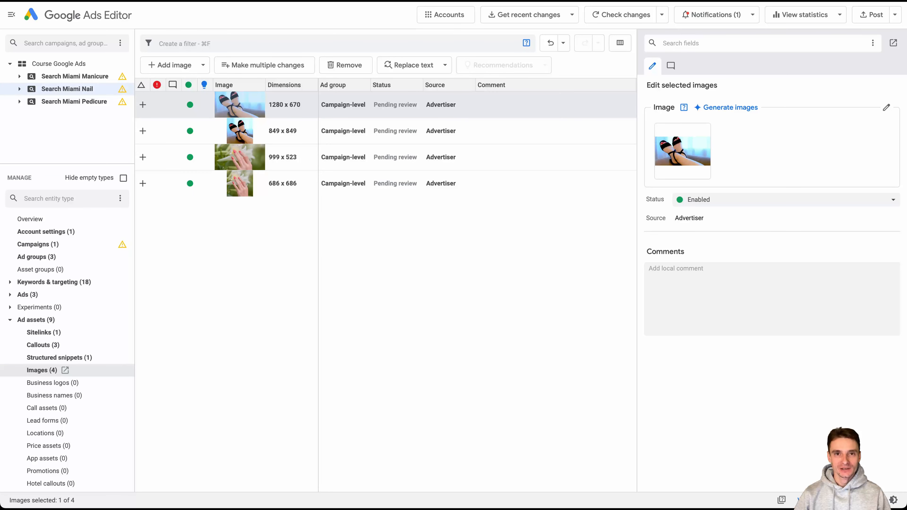
Step: Try adding the 849 x 849 sandals crop as an account-level business logo and undo the addition
{"action": "left_click", "coordinate": [59, 64]}
{"action": "left_click", "coordinate": [52, 384]}
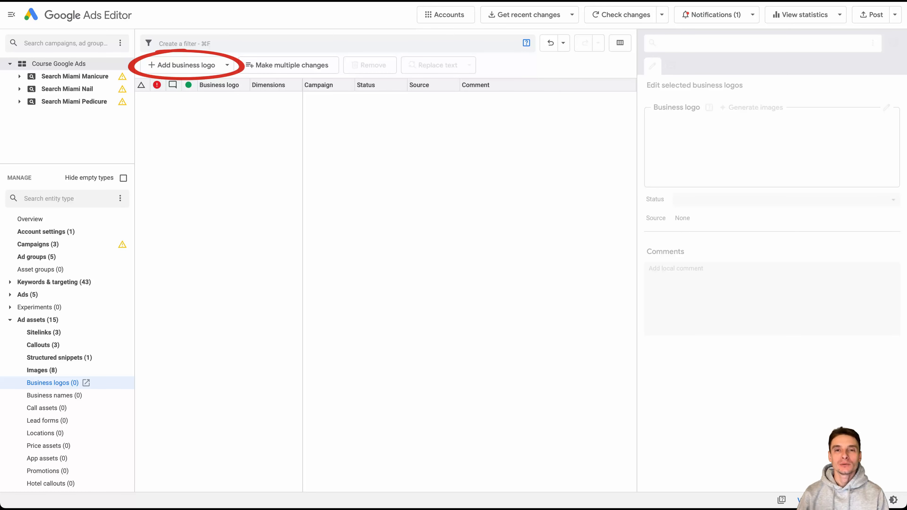
{"action": "left_click", "coordinate": [187, 66]}
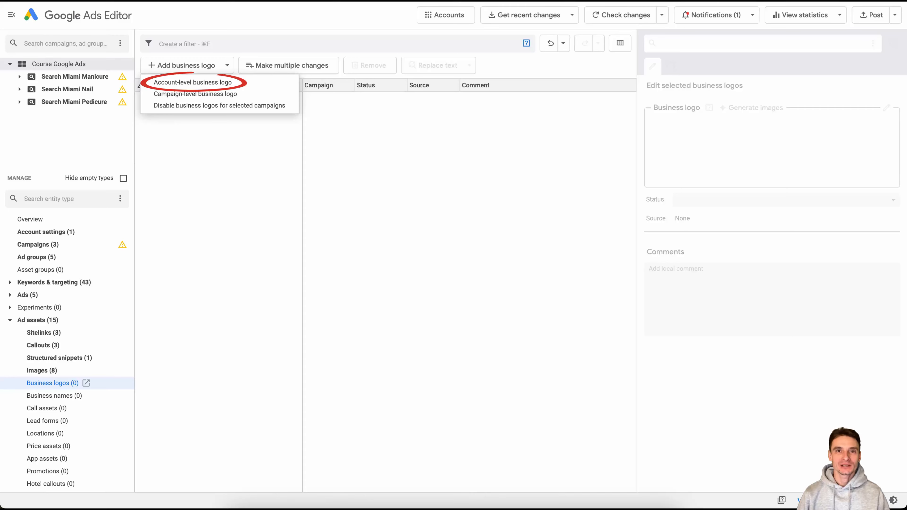
{"action": "left_click", "coordinate": [192, 82]}
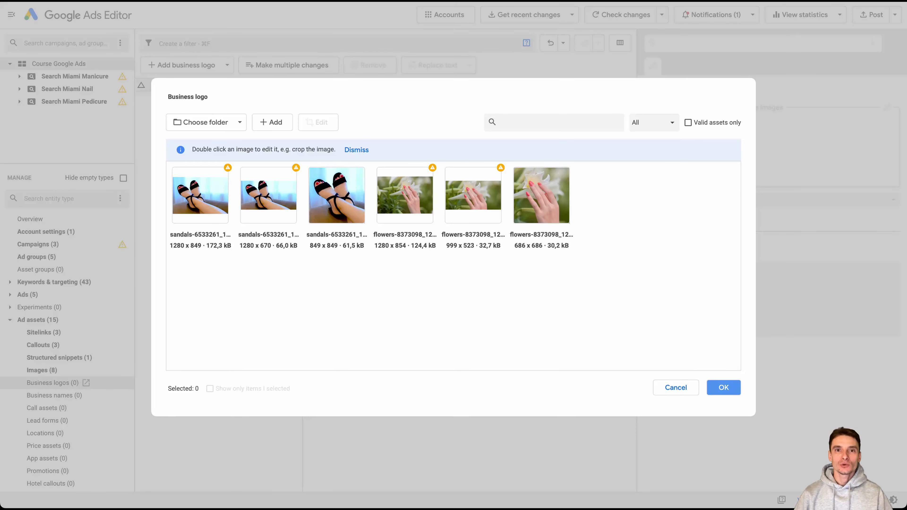
{"action": "left_click", "coordinate": [337, 195]}
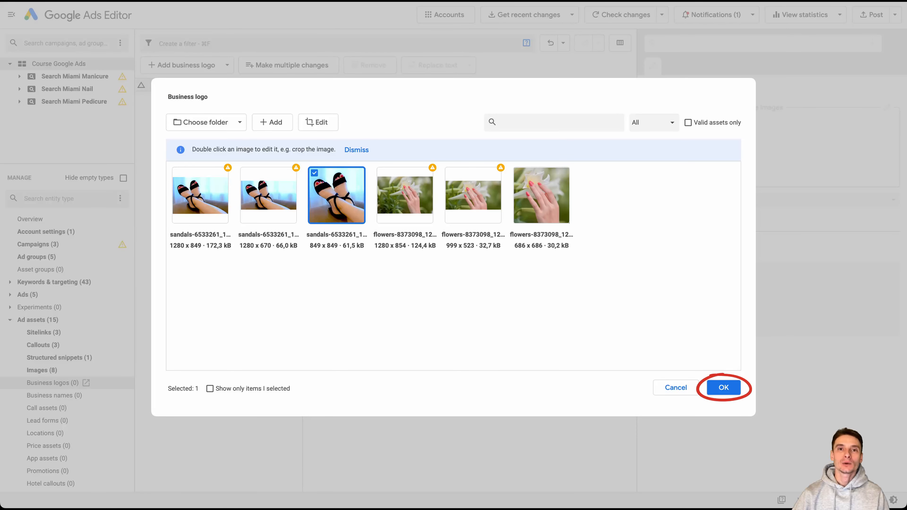
{"action": "left_click", "coordinate": [724, 388]}
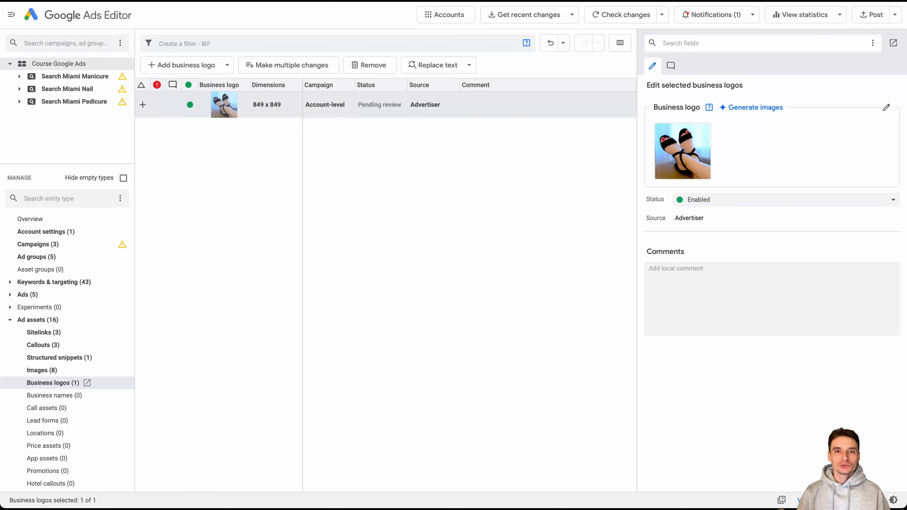
{"action": "key", "text": "super+z"}
Step: Add the account-level business name "VibeNailsStudio Miami"
{"action": "left_click", "coordinate": [54, 395]}
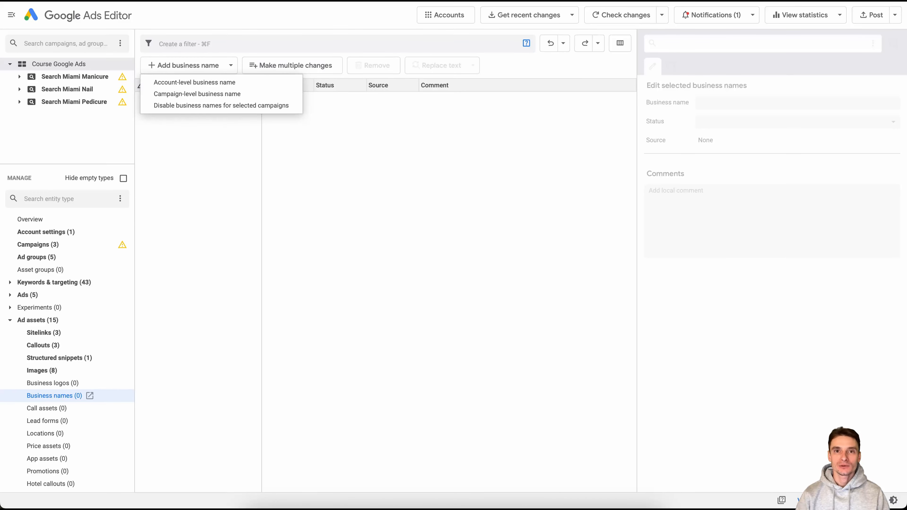
{"action": "left_click", "coordinate": [194, 82]}
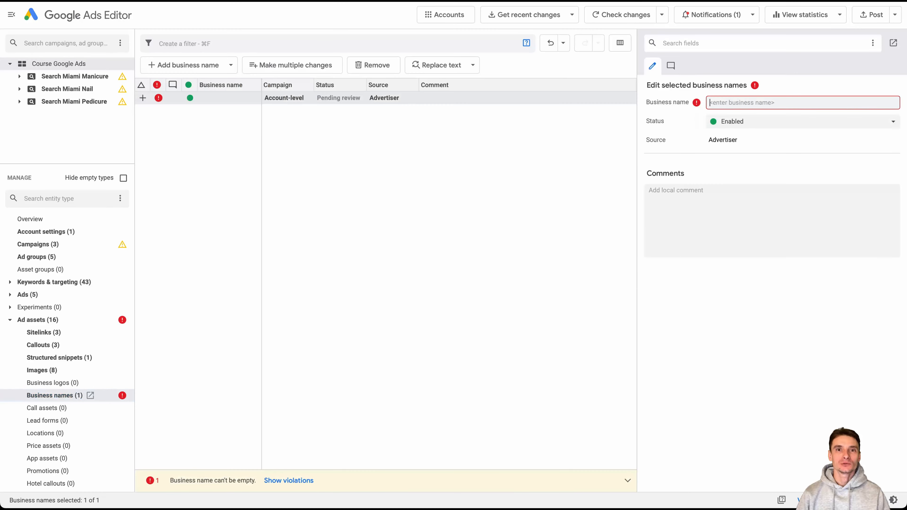
{"action": "type", "text": "VibeNailsStudio"}
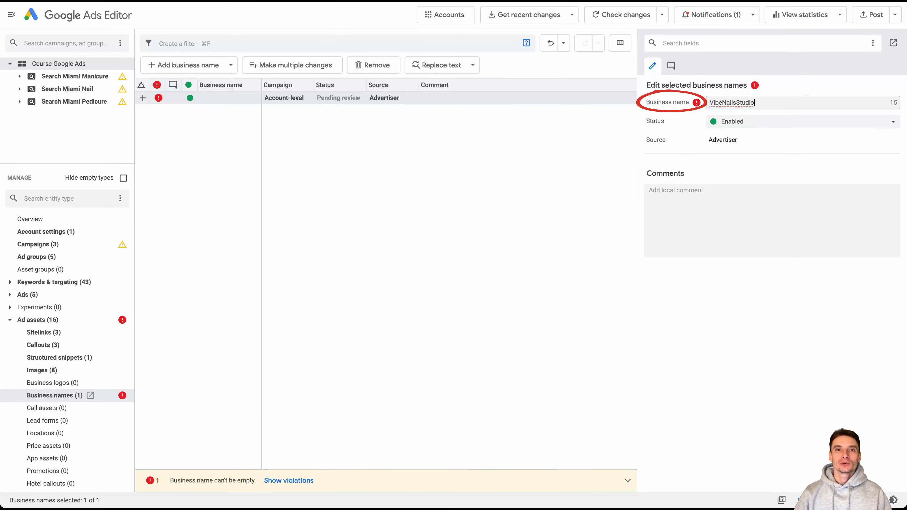
{"action": "key", "text": "Return"}
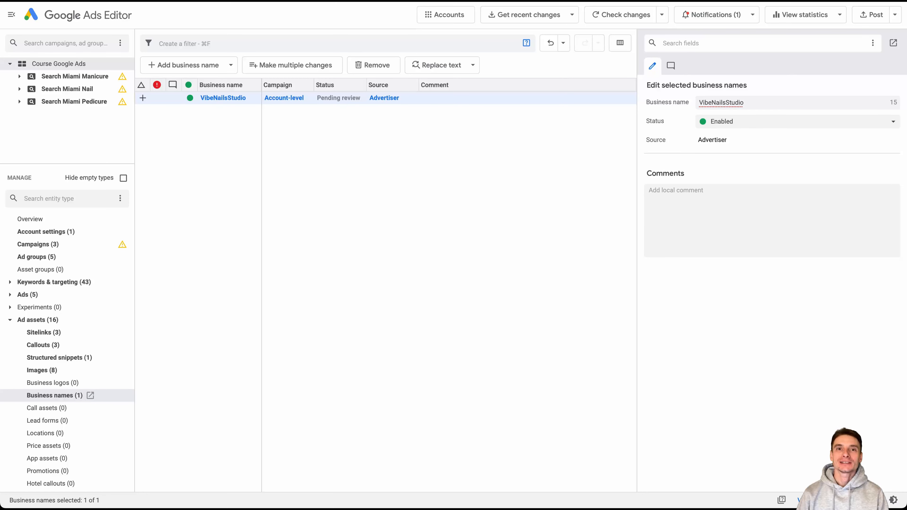
{"action": "type", "text": "Miami"}
{"action": "key", "text": "Return"}
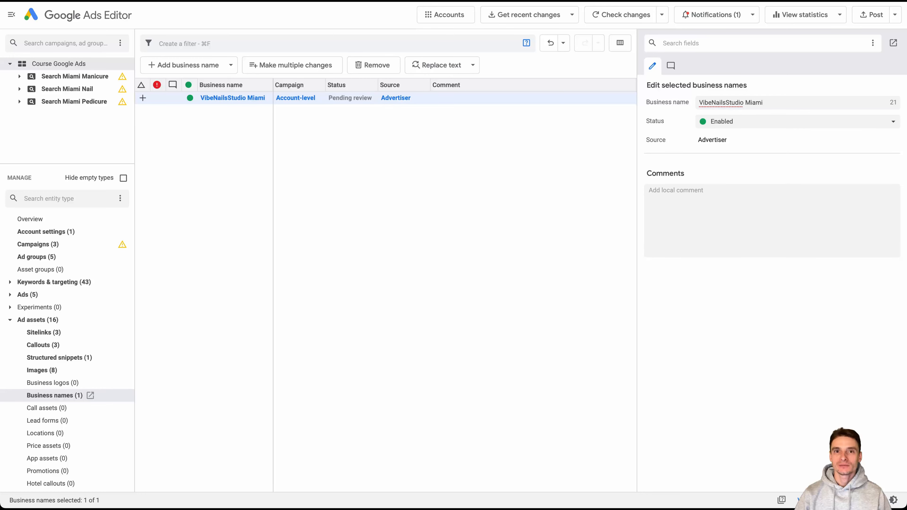
Step: Remove the empty account-level call asset
{"action": "left_click", "coordinate": [47, 408]}
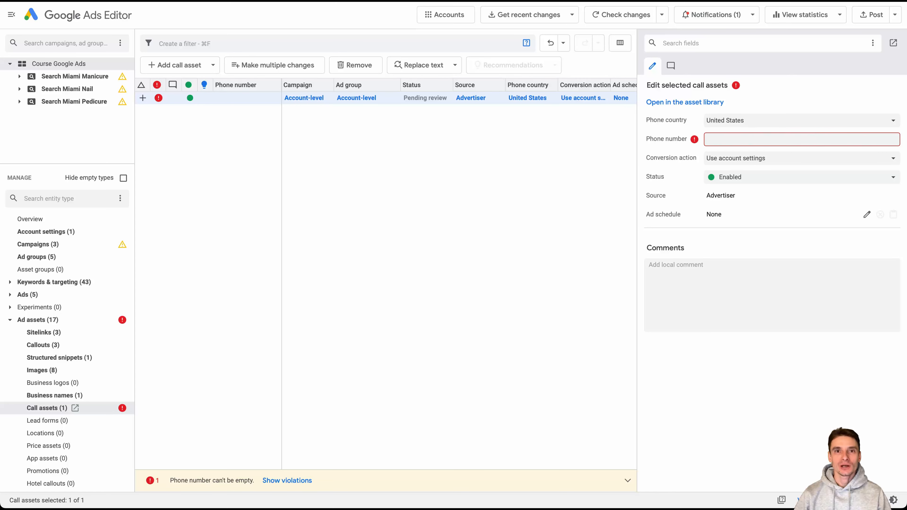
{"action": "key", "text": "Delete"}
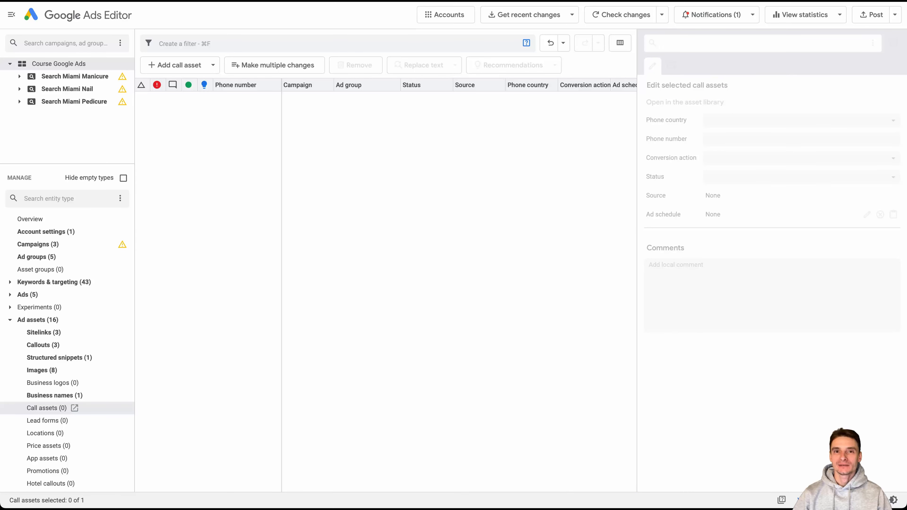
Step: Create a new blank lead form and attach it to the account
{"action": "left_click", "coordinate": [47, 421]}
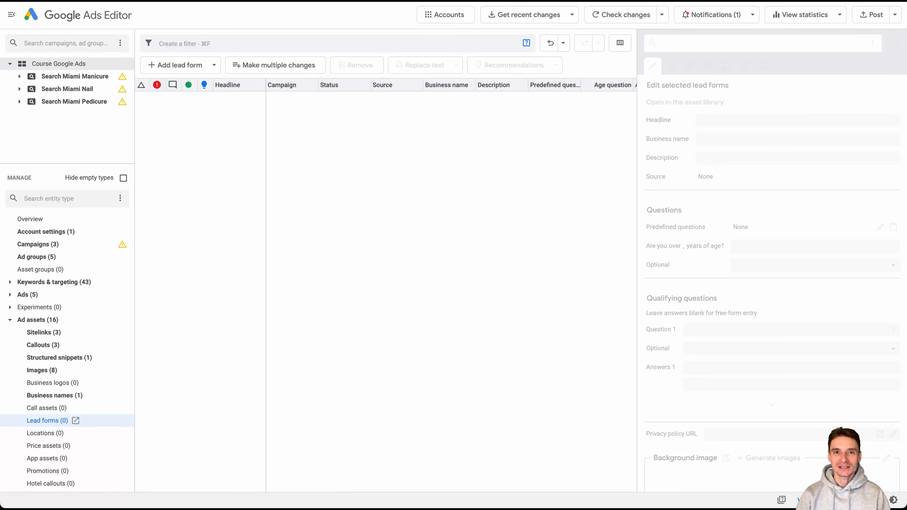
{"action": "left_click", "coordinate": [180, 65]}
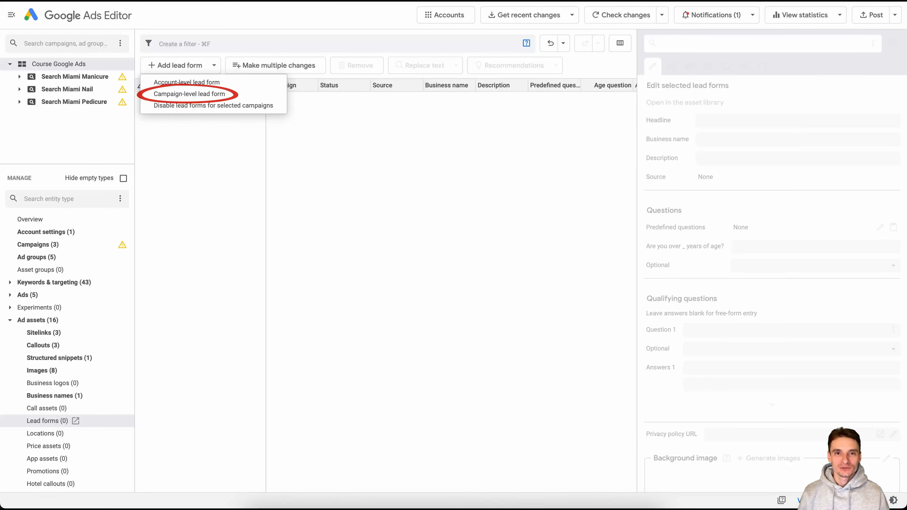
{"action": "left_click", "coordinate": [190, 93]}
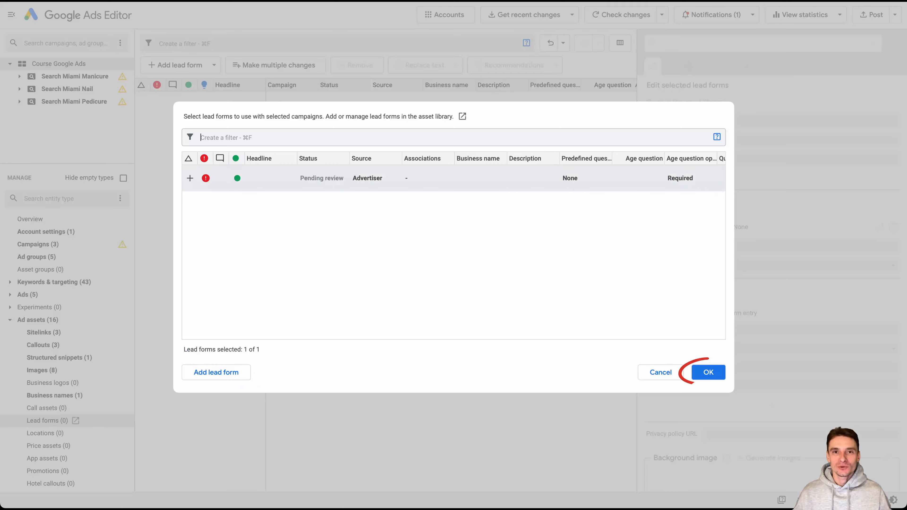
{"action": "left_click", "coordinate": [709, 372]}
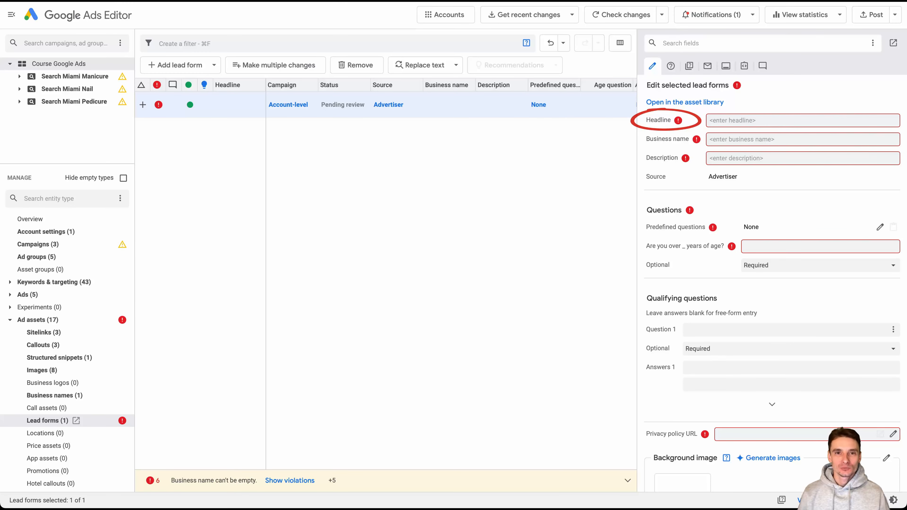
Step: Fill in the lead form: headline "Book Your Nail Appointment", business name "VibeNailsStudio Miami", and a description asking for info to confirm appointments or answer questions
{"action": "type", "text": "Book Your Nail Appointment"}
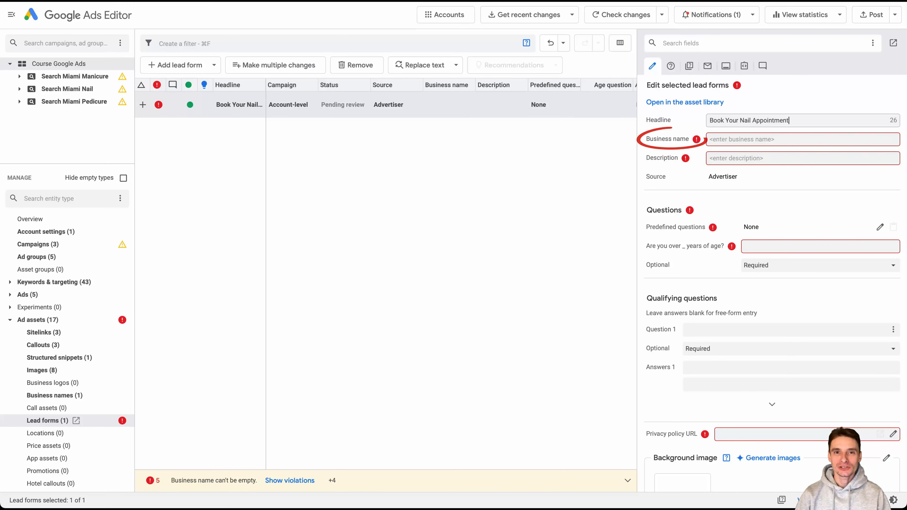
{"action": "left_click", "coordinate": [54, 396]}
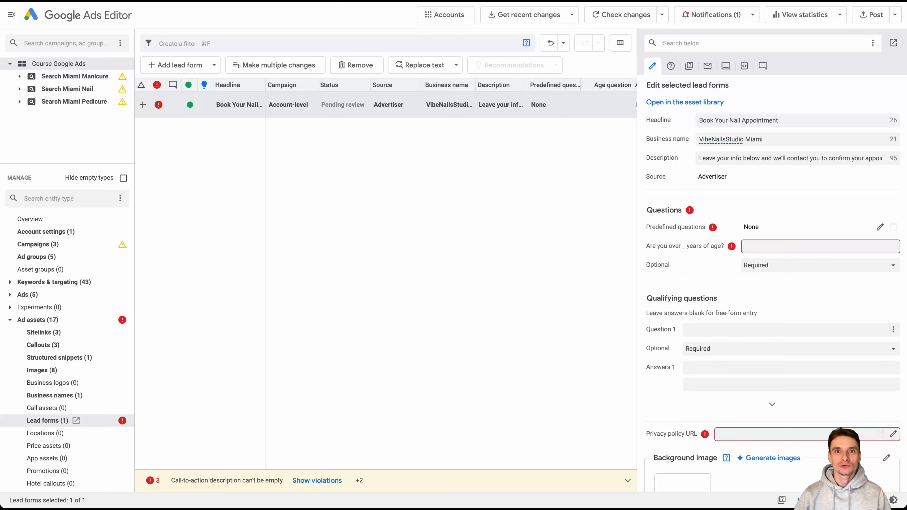
{"action": "left_click", "coordinate": [881, 158]}
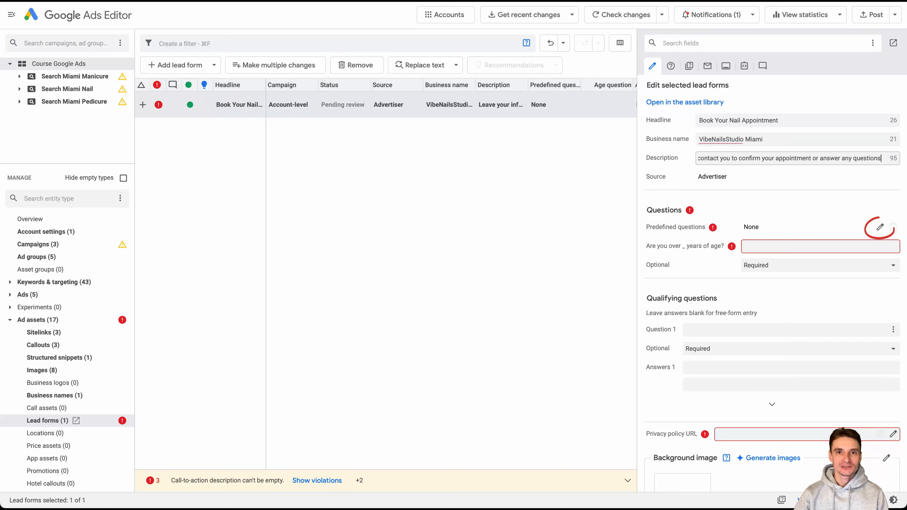
Step: Set the lead form's predefined questions to first and last name (optional), phone number (required) and email (optional)
{"action": "left_click", "coordinate": [880, 228]}
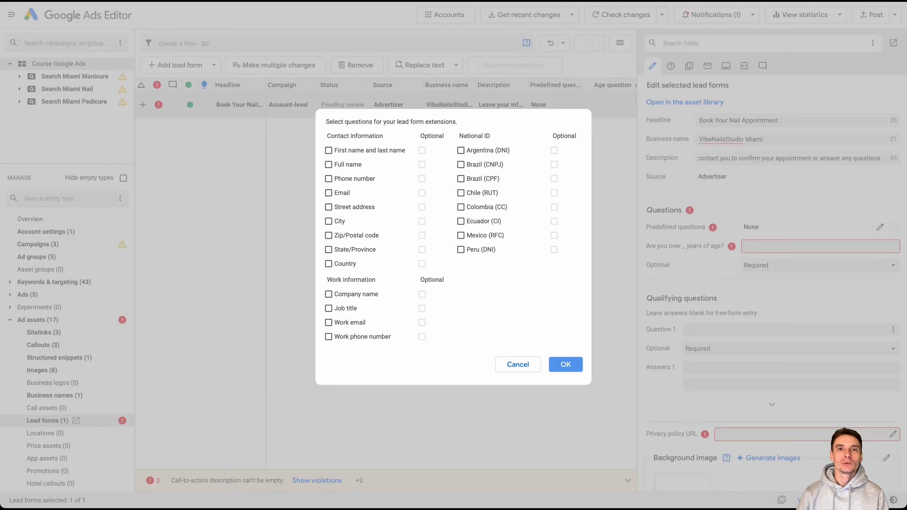
{"action": "left_click", "coordinate": [328, 150]}
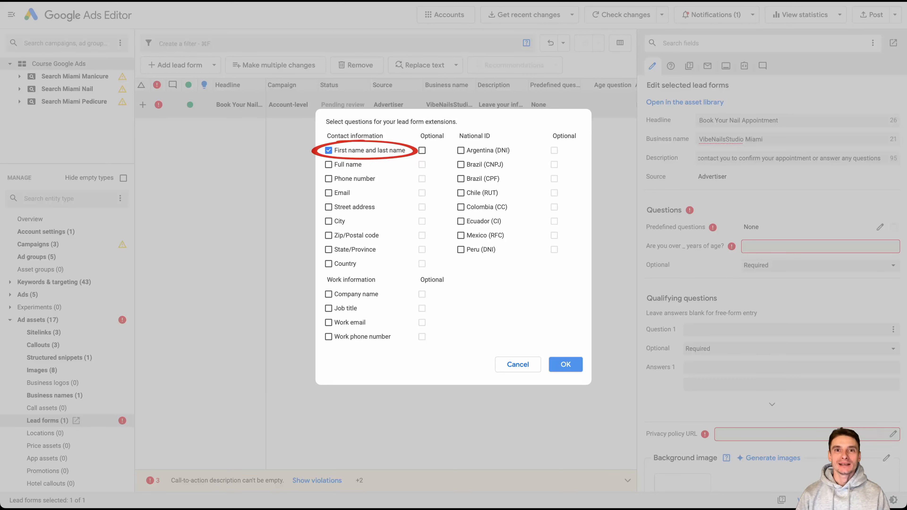
{"action": "left_click", "coordinate": [328, 179]}
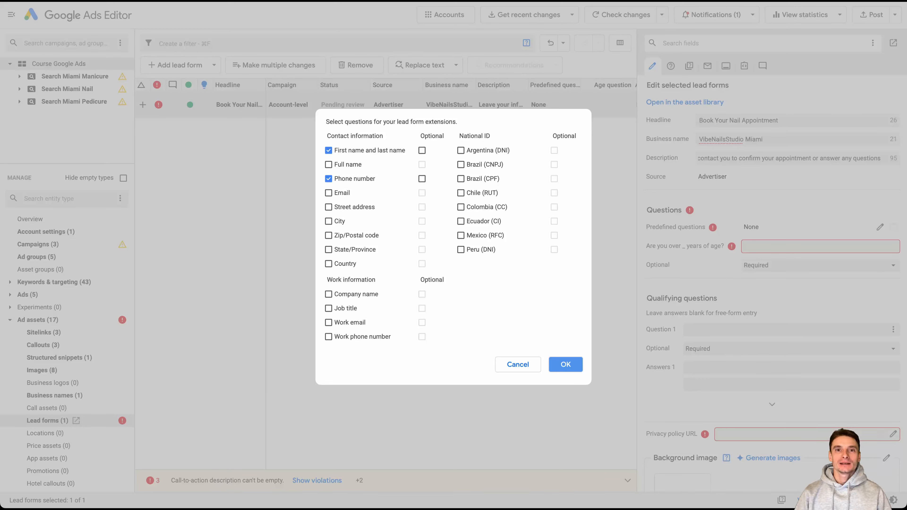
{"action": "left_click", "coordinate": [329, 193]}
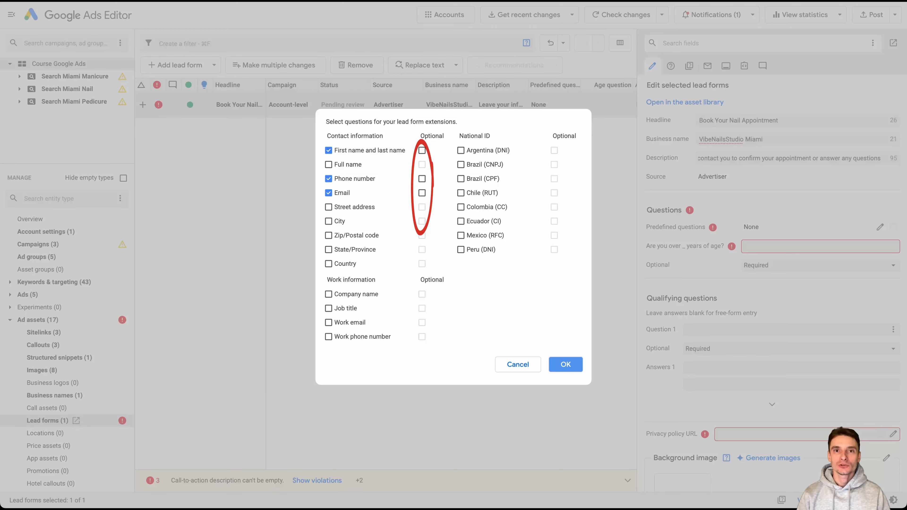
{"action": "left_click", "coordinate": [421, 193]}
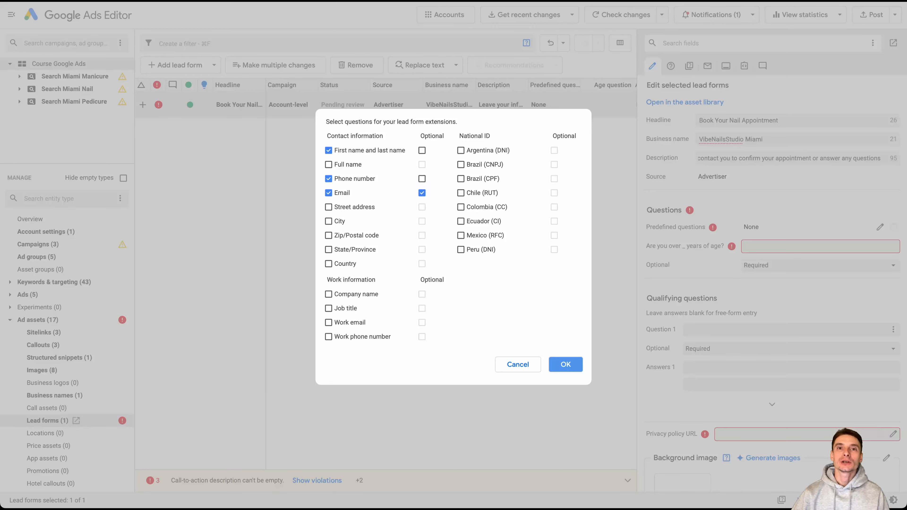
{"action": "left_click", "coordinate": [422, 150]}
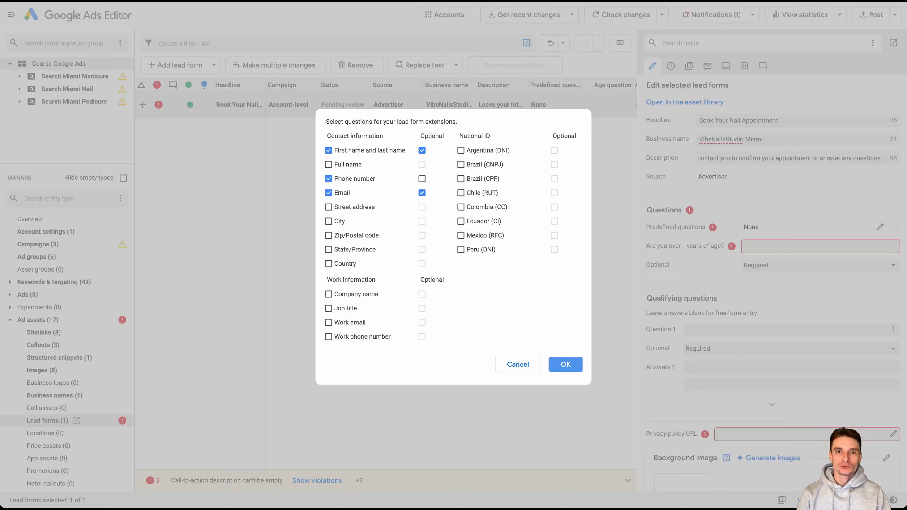
{"action": "left_click", "coordinate": [328, 150]}
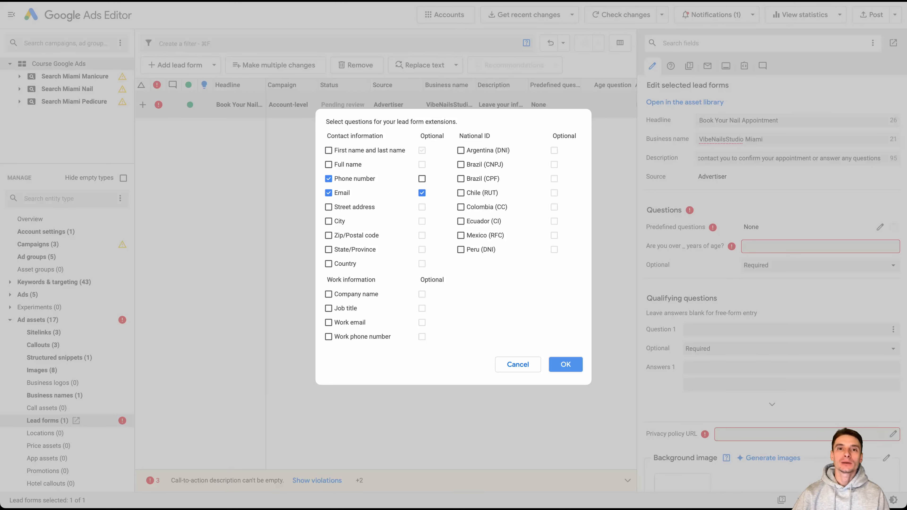
{"action": "left_click", "coordinate": [329, 151]}
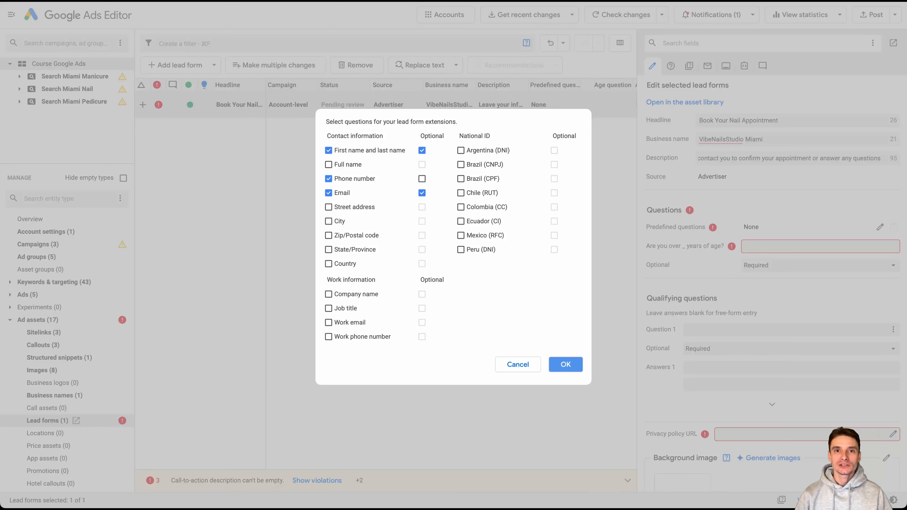
{"action": "left_click", "coordinate": [566, 365]}
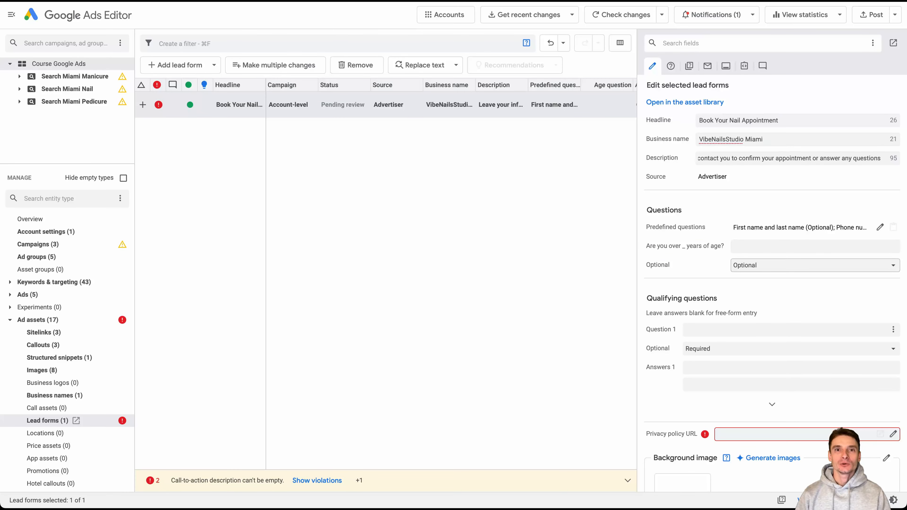
Step: Try the optional qualifying question "Preferred appointment time?" with answers Morning, Afternoon and Evening, clear it, and view the preset question categories
{"action": "scroll", "coordinate": [772, 286], "scroll_direction": "down", "scroll_amount": 3}
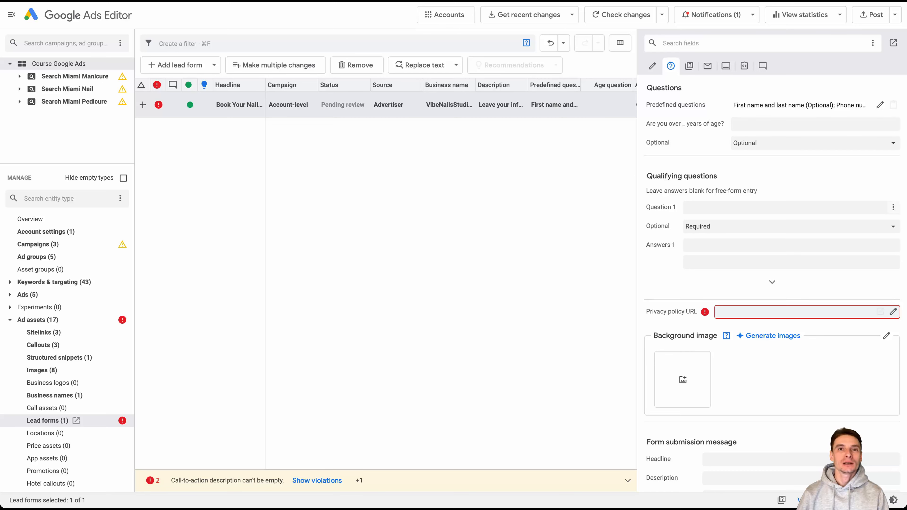
{"action": "left_click", "coordinate": [688, 208]}
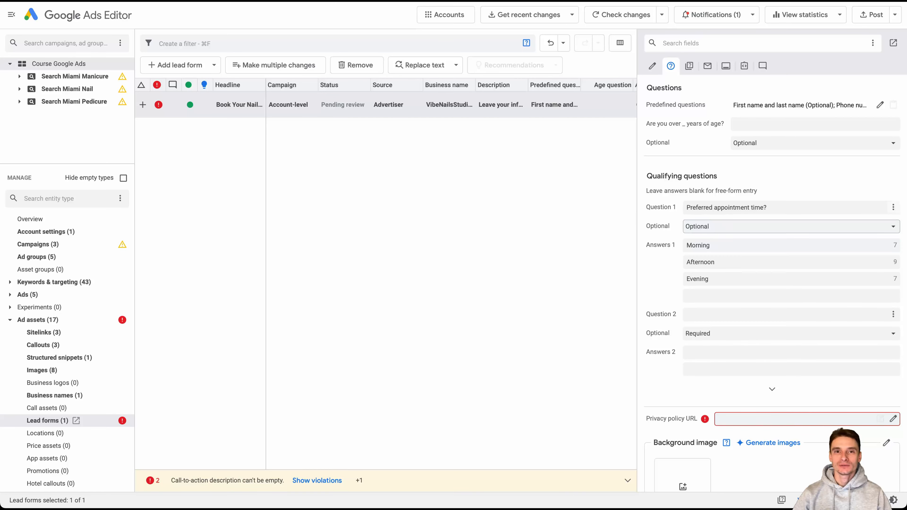
{"action": "left_click", "coordinate": [773, 389]}
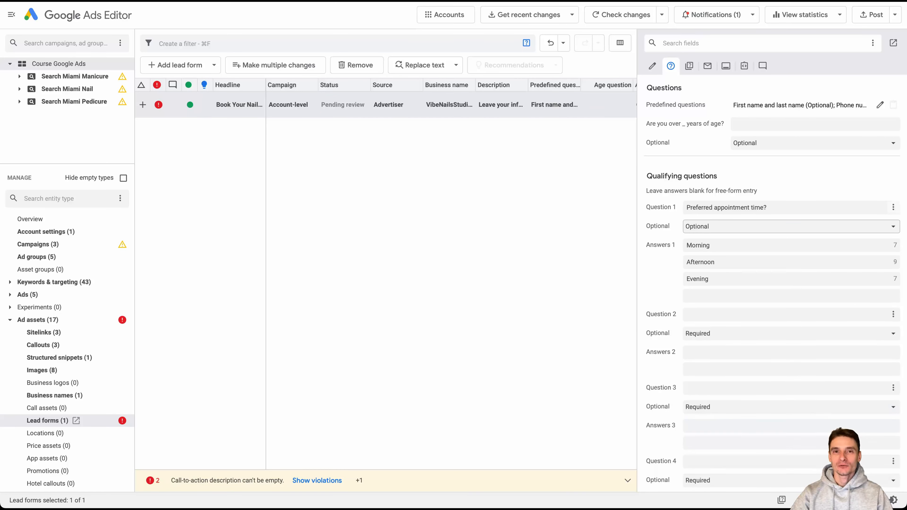
{"action": "scroll", "coordinate": [772, 389], "scroll_direction": "down", "scroll_amount": 3}
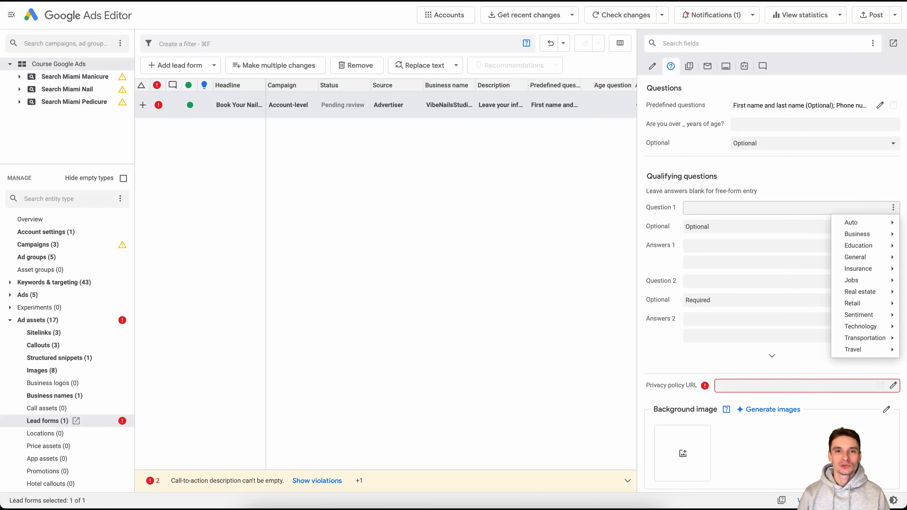
{"action": "mouse_move", "coordinate": [860, 292]}
{"action": "left_click", "coordinate": [747, 292]}
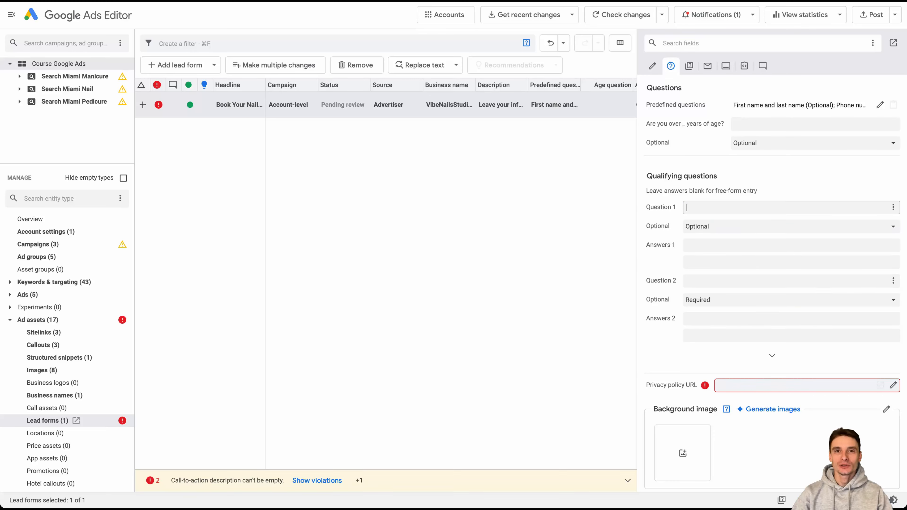
{"action": "scroll", "coordinate": [772, 250], "scroll_direction": "down", "scroll_amount": 3}
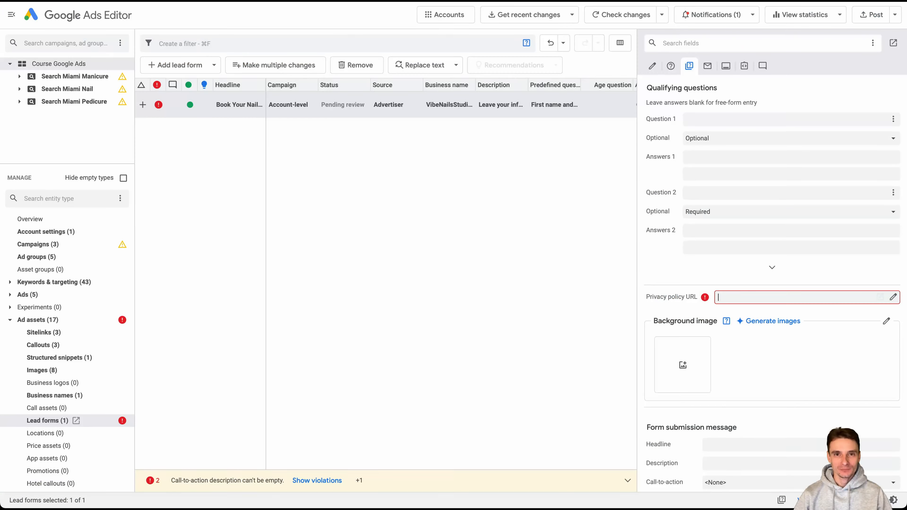
{"action": "type", "text": "https://vibenailsstudio.com/privacy-policy/"}
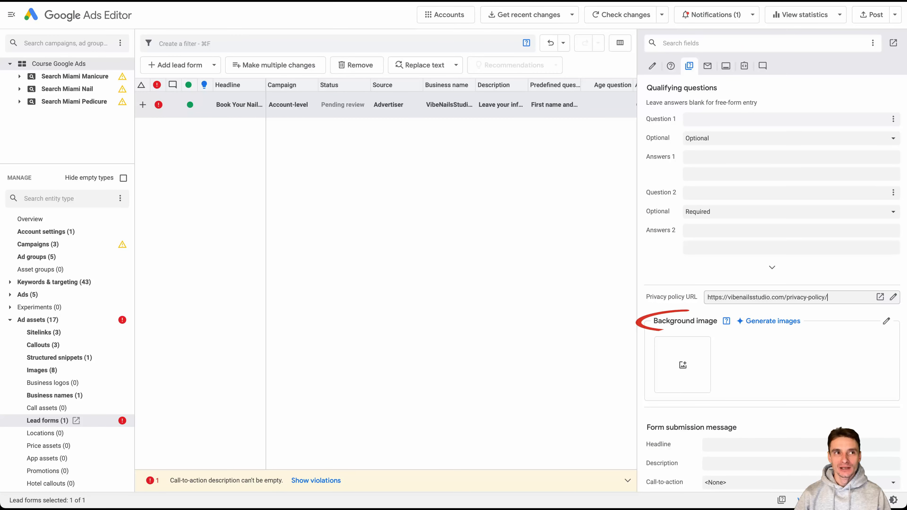
Step: Fill in the form submission message with headline "Thank You!" and description "We'll contact you shortly to confirm your appointment", leaving its call-to-action at <None>
{"action": "scroll", "coordinate": [771, 268], "scroll_direction": "down", "scroll_amount": 6}
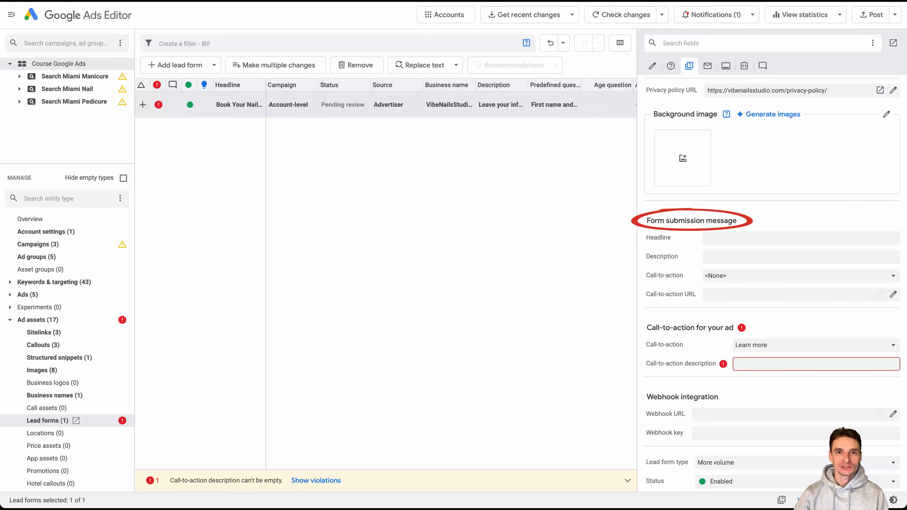
{"action": "left_click", "coordinate": [772, 238]}
{"action": "type", "text": "Thank You!"}
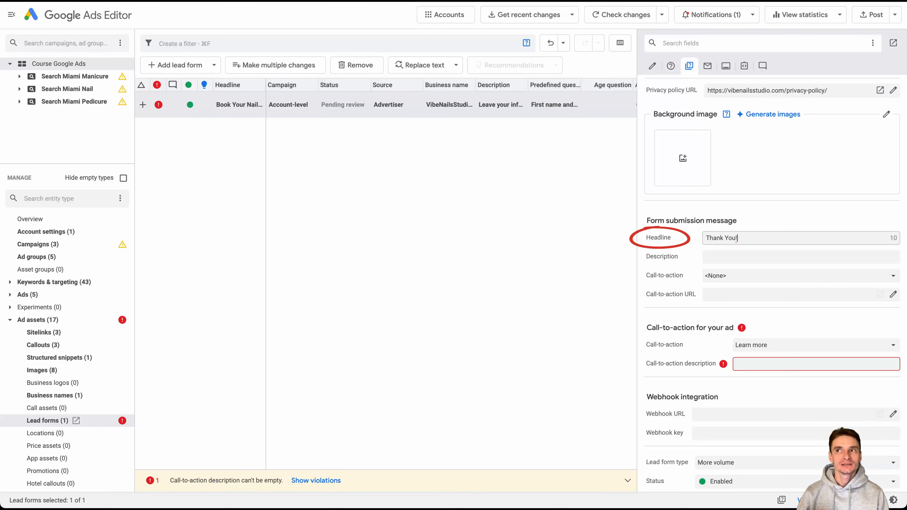
{"action": "key", "text": "Tab"}
{"action": "type", "text": "We'll contact you shortly to confirm your appointment"}
{"action": "left_click", "coordinate": [802, 276]}
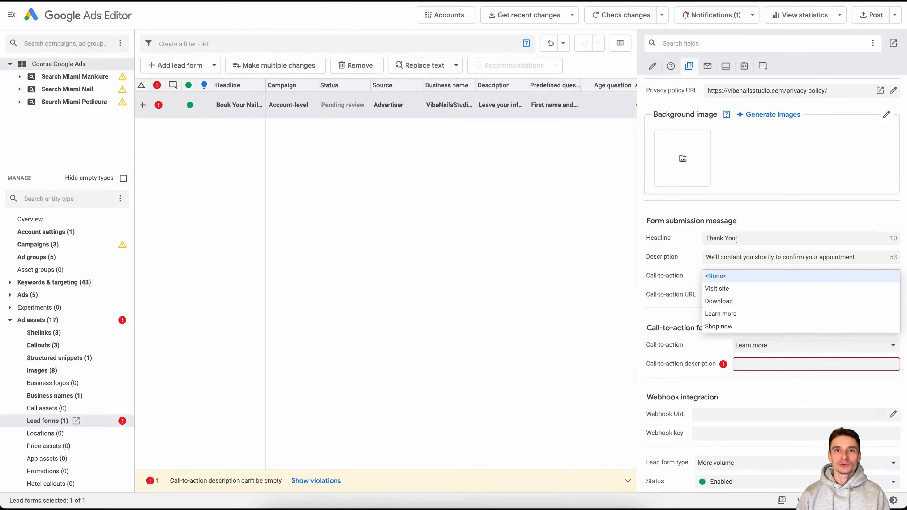
{"action": "left_click", "coordinate": [718, 289]}
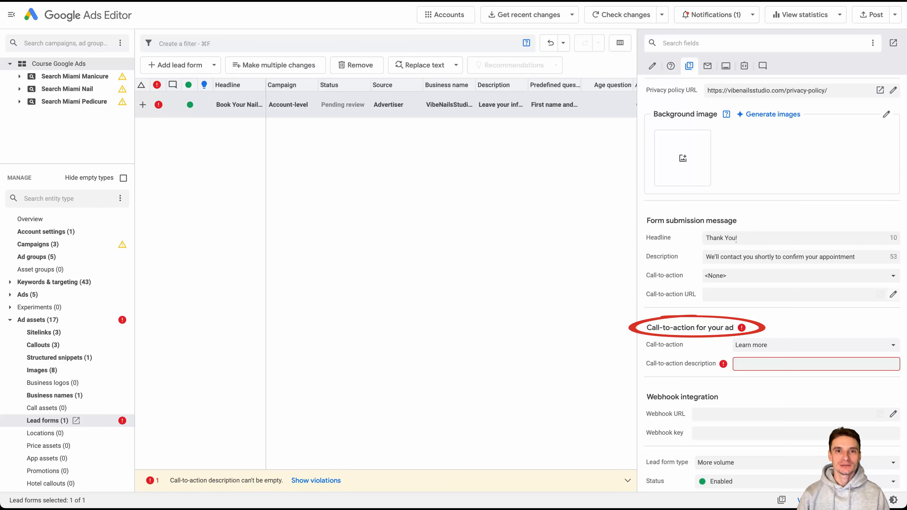
Step: Set the ad's call-to-action to Book now with the description "Quick & simple form"
{"action": "scroll", "coordinate": [771, 285], "scroll_direction": "down", "scroll_amount": 4}
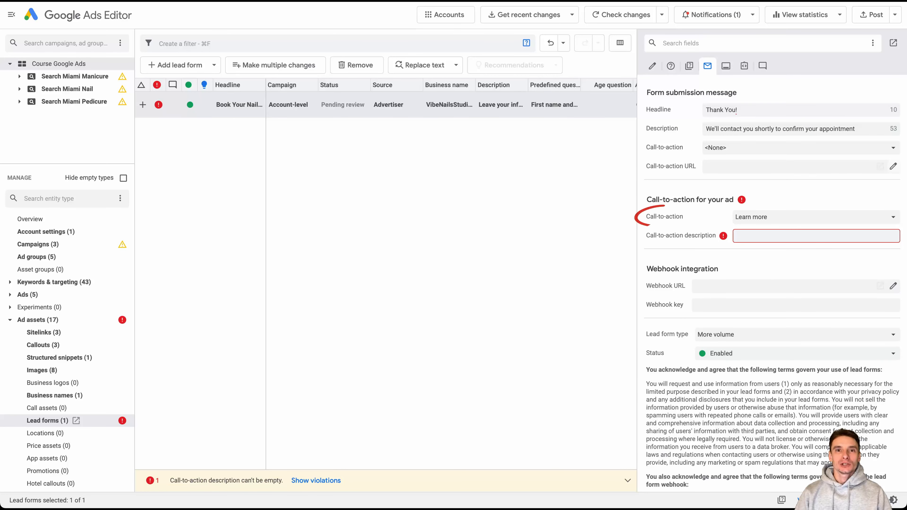
{"action": "left_click", "coordinate": [816, 218]}
{"action": "left_click", "coordinate": [749, 306]}
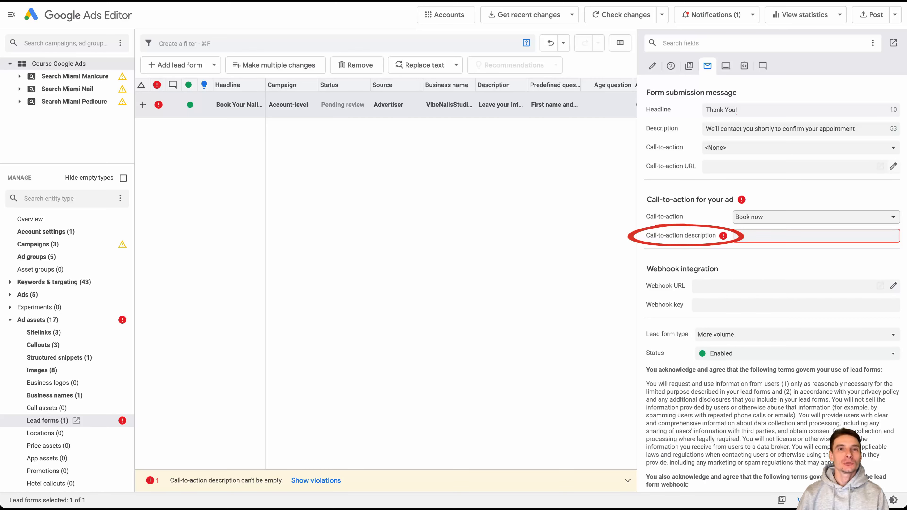
{"action": "type", "text": "Quick & simple form"}
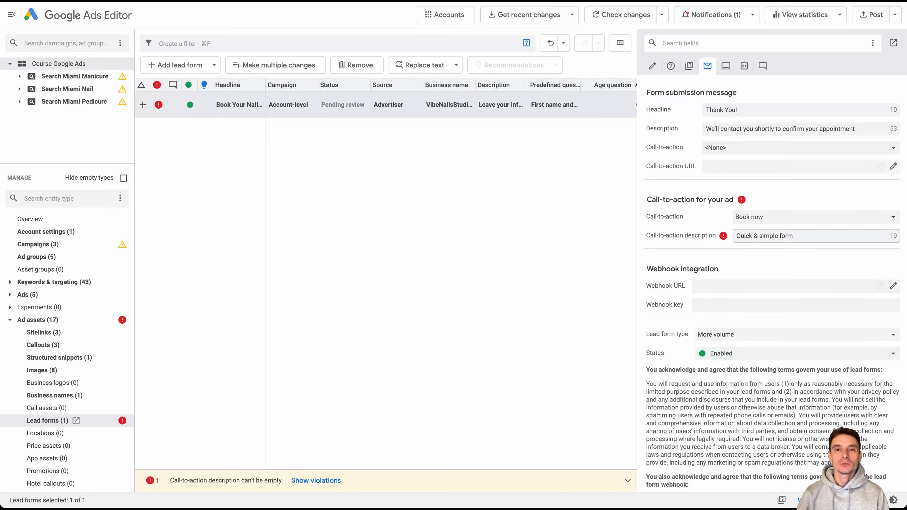
Step: Review the lead form's webhook integration settings, and switch to the browser to view Make's monthly plan pricing
{"action": "scroll", "coordinate": [772, 285], "scroll_direction": "down", "scroll_amount": 3}
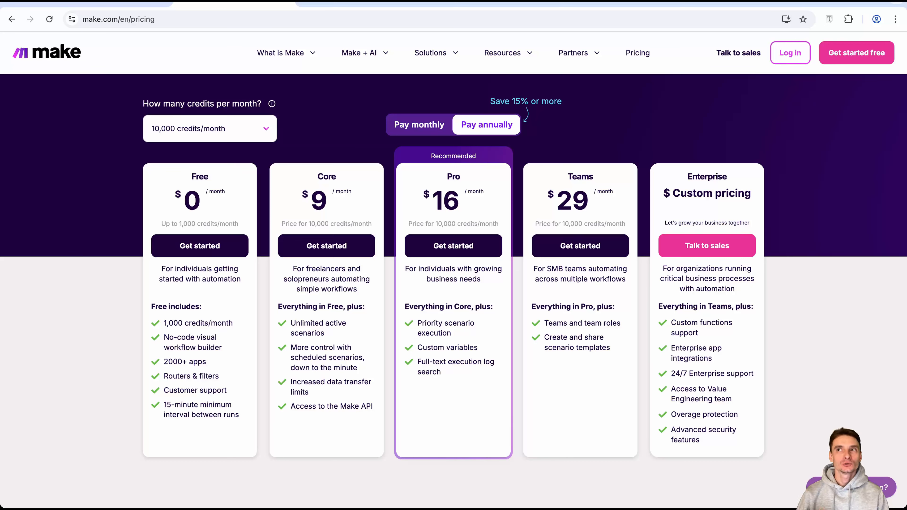
{"action": "left_click", "coordinate": [420, 124]}
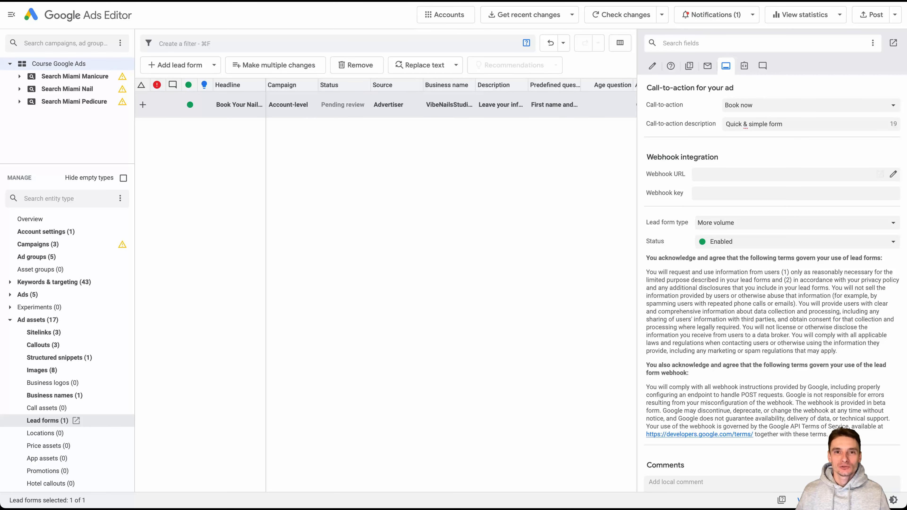
Step: Check the location groups offered for an account-level location asset, cancel, and view the Business Profile linking setup in Google Ads in the browser
{"action": "left_click", "coordinate": [58, 64]}
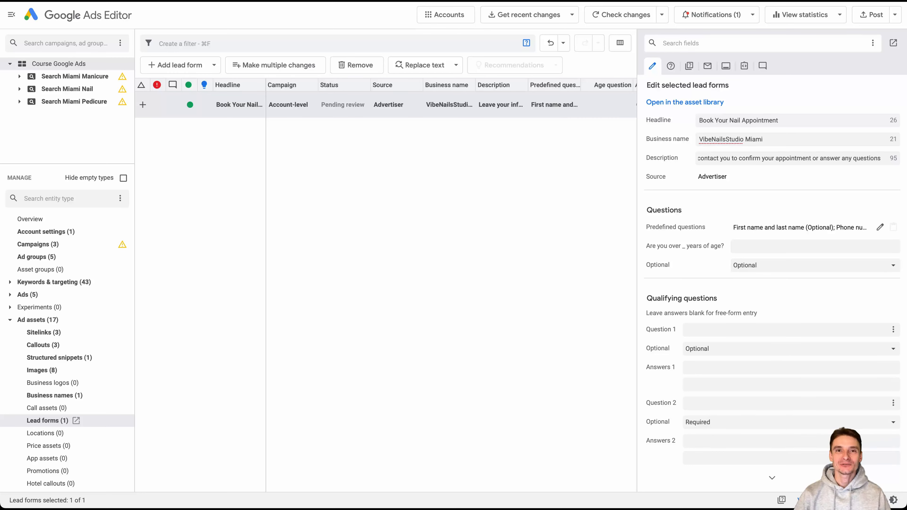
{"action": "left_click", "coordinate": [45, 433]}
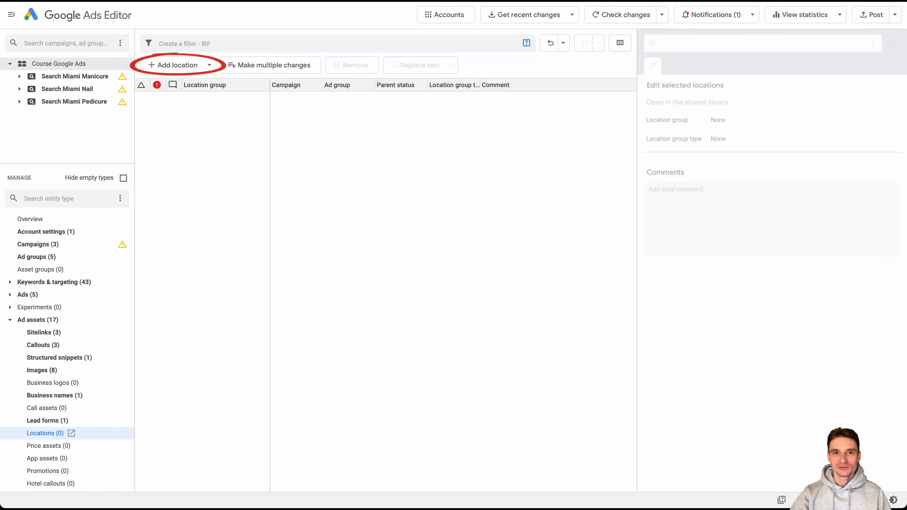
{"action": "left_click", "coordinate": [178, 65]}
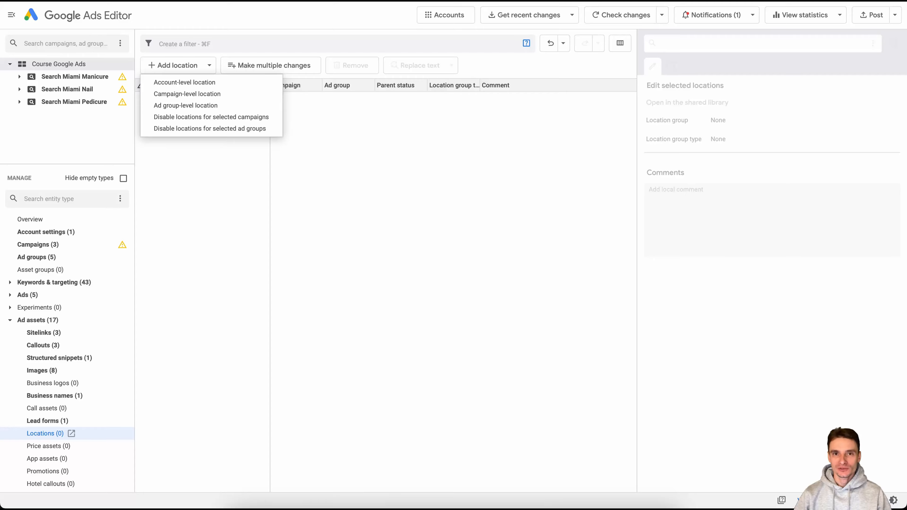
{"action": "left_click", "coordinate": [184, 83]}
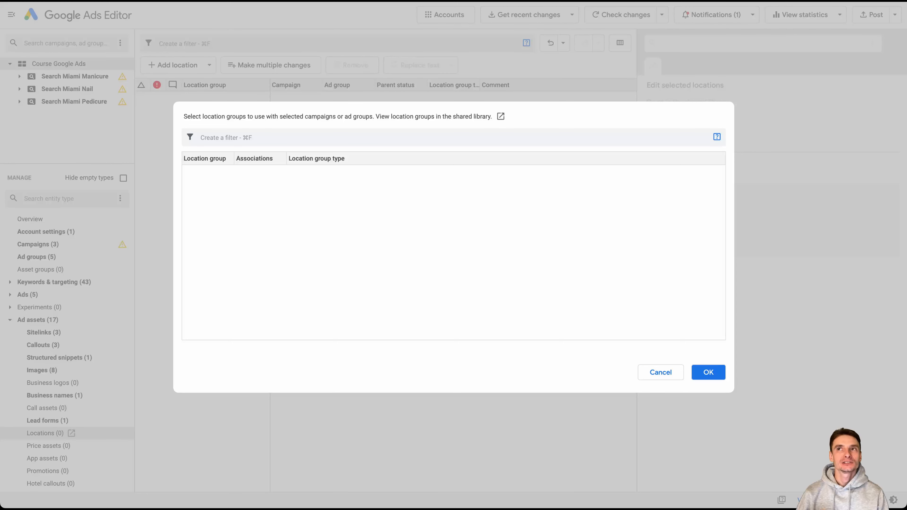
{"action": "key", "text": "Escape"}
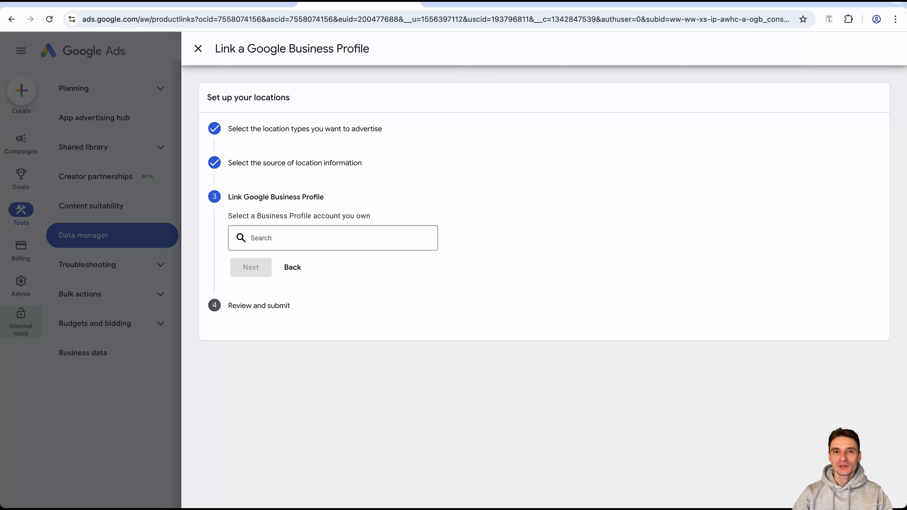
{"action": "key", "text": "ctrl+shift+Tab"}
{"action": "key", "text": "ctrl+shift+Tab"}
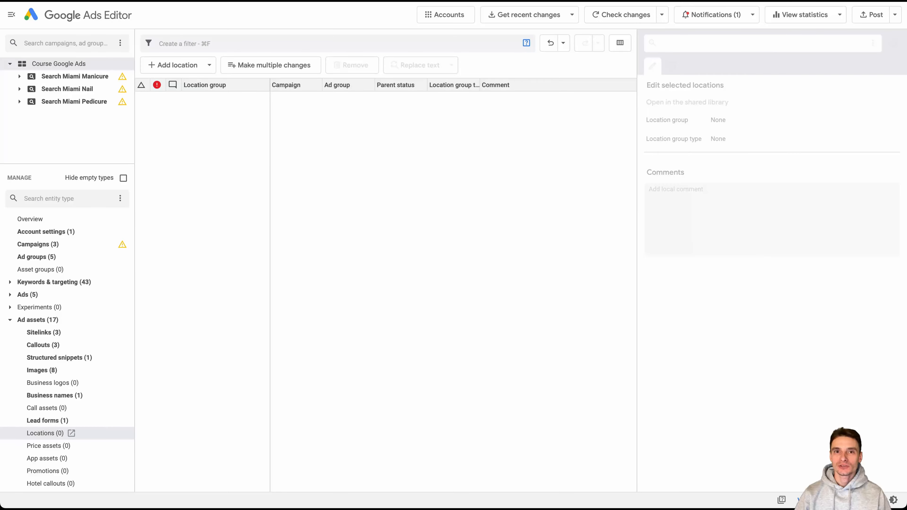
Step: Create three blank price assets while adding an account-level price asset, and cancel attaching them to the account
{"action": "left_click", "coordinate": [48, 446]}
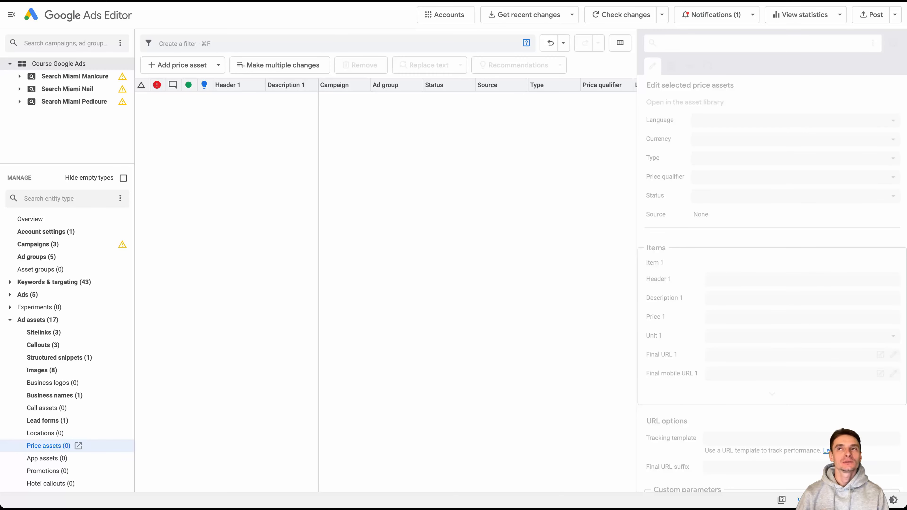
{"action": "left_click", "coordinate": [182, 65]}
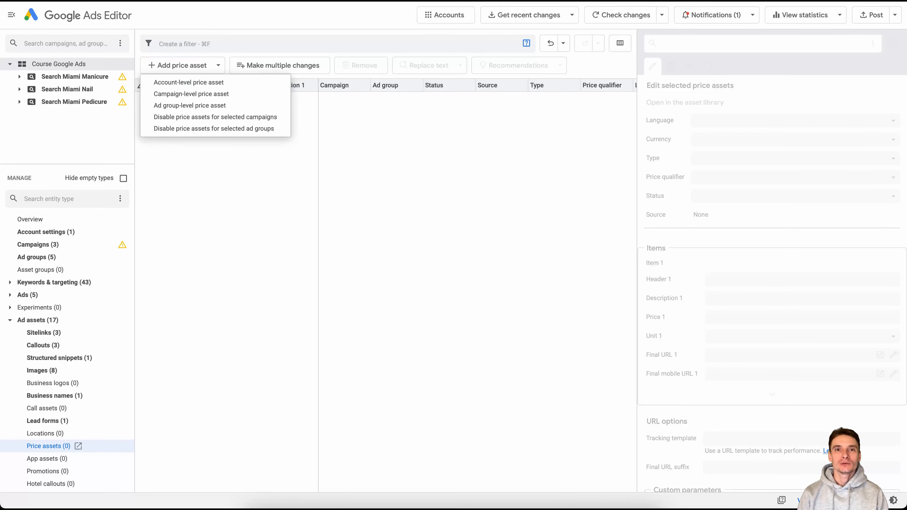
{"action": "left_click", "coordinate": [190, 83]}
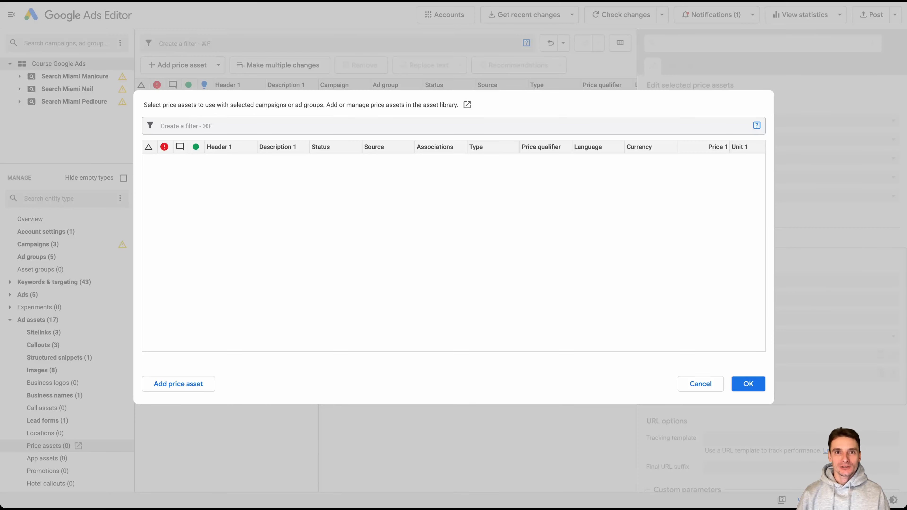
{"action": "left_click", "coordinate": [179, 384]}
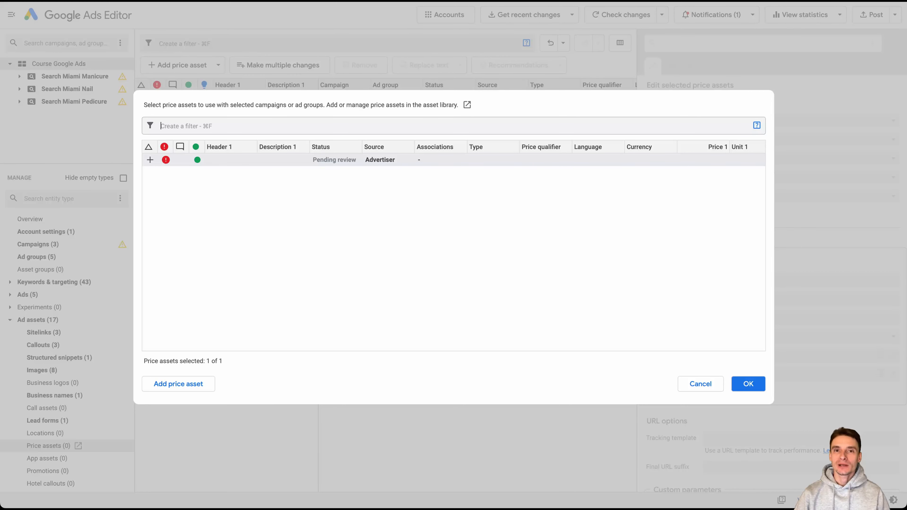
{"action": "left_click", "coordinate": [178, 384]}
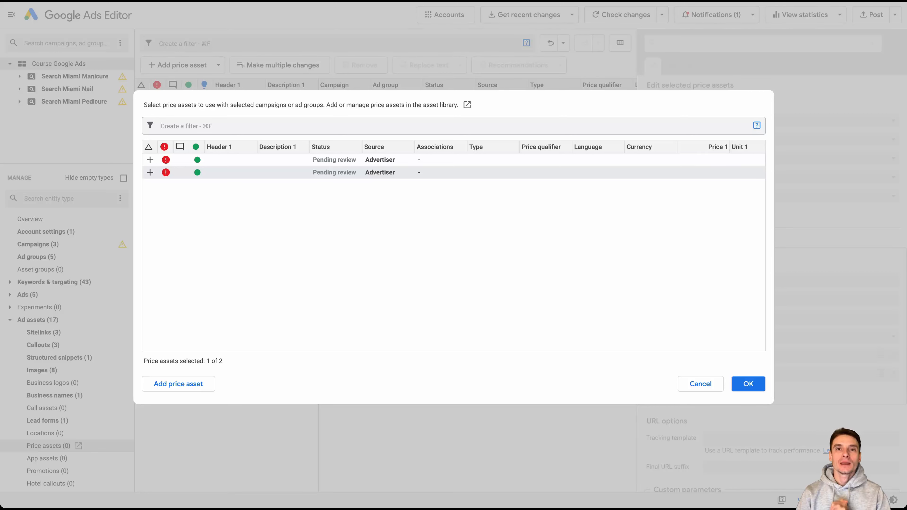
{"action": "left_click", "coordinate": [178, 384]}
{"action": "left_click", "coordinate": [286, 279]}
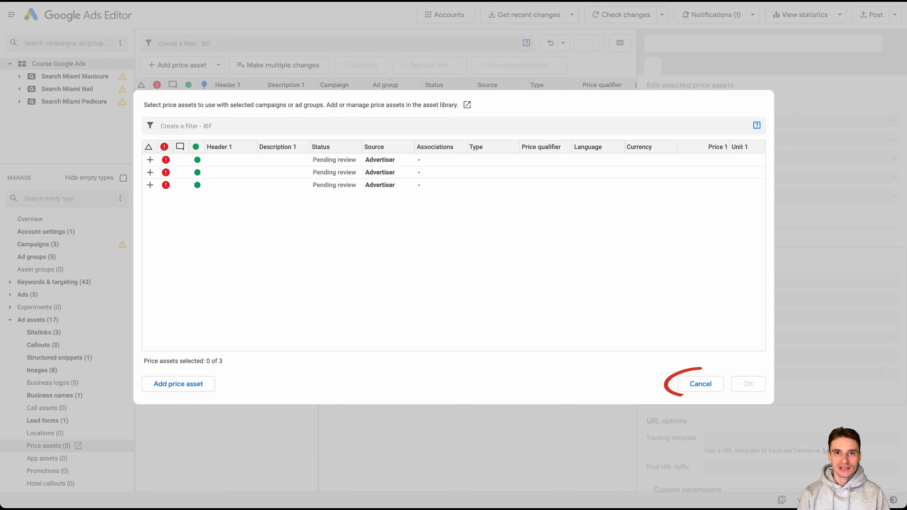
{"action": "left_click", "coordinate": [700, 384]}
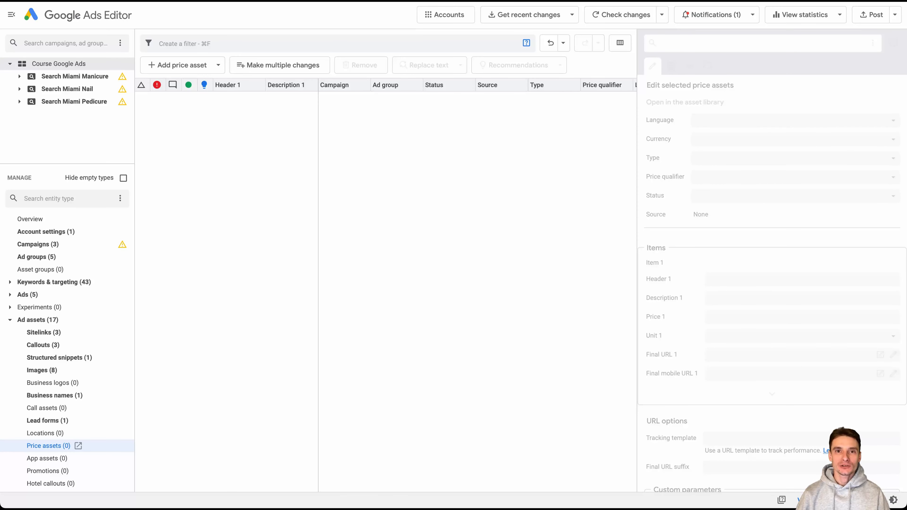
Step: Remove the second and third blank price assets from the shared asset library
{"action": "scroll", "coordinate": [67, 340], "scroll_direction": "down", "scroll_amount": 3}
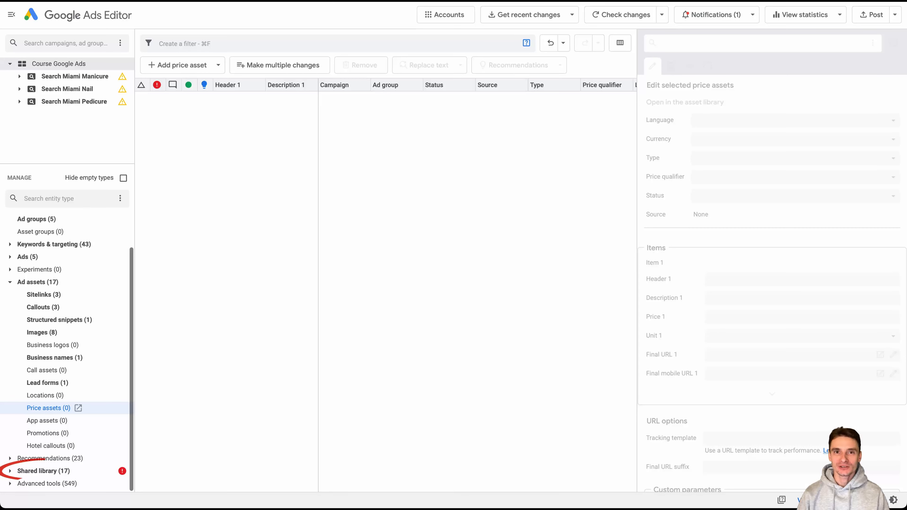
{"action": "left_click", "coordinate": [43, 471]}
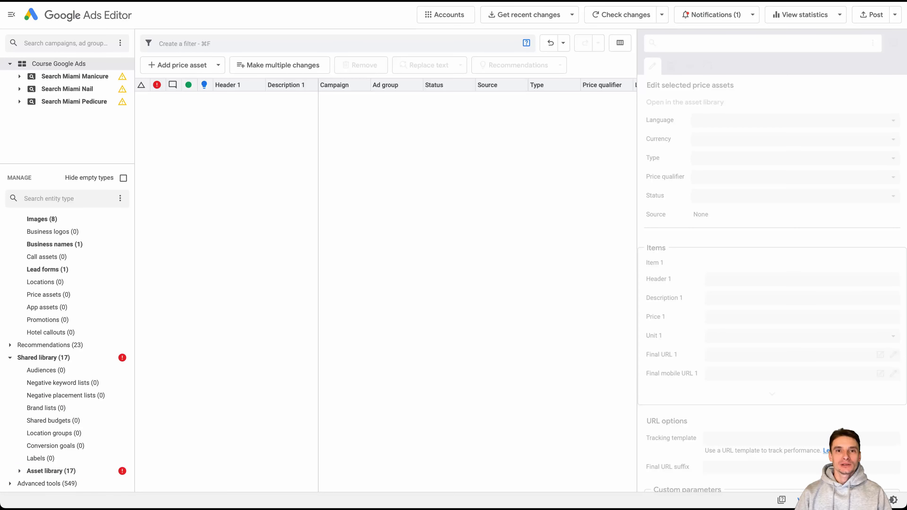
{"action": "left_click", "coordinate": [51, 471]}
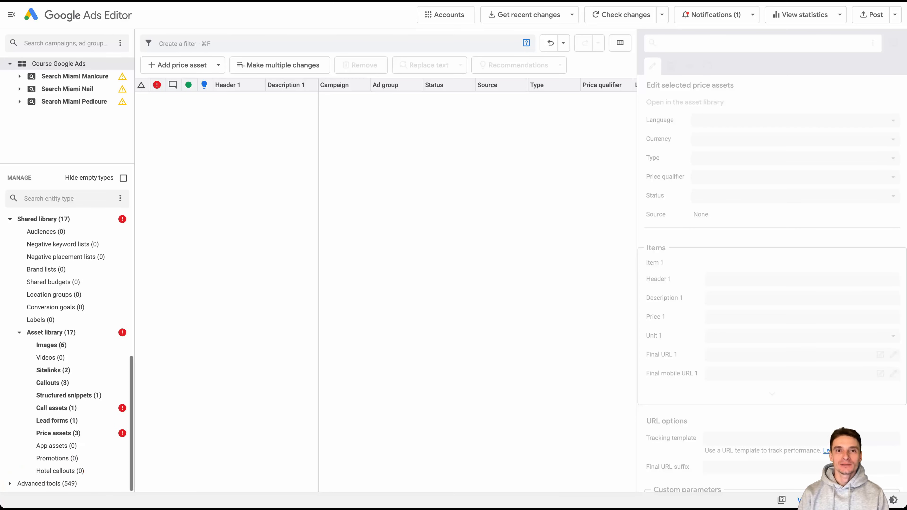
{"action": "left_click", "coordinate": [58, 433]}
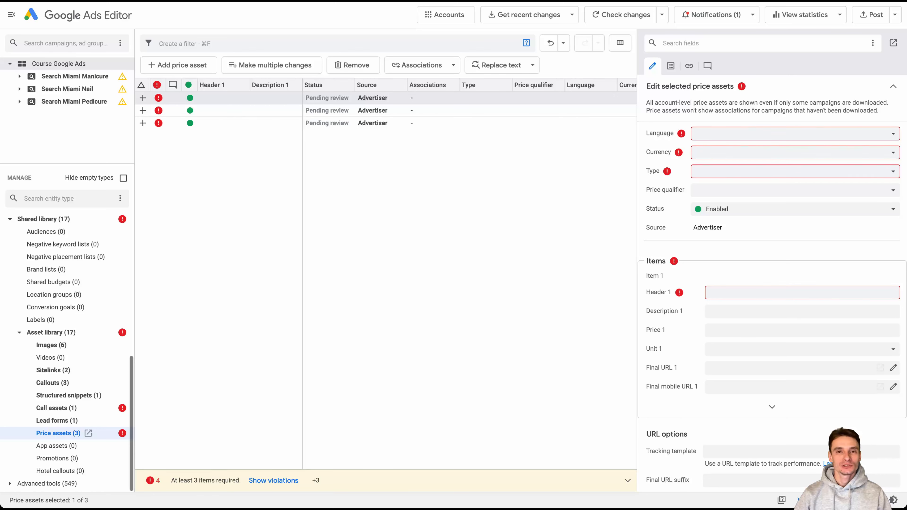
{"action": "left_click_drag", "start_coordinate": [372, 110], "coordinate": [373, 122]}
{"action": "key", "text": "Delete"}
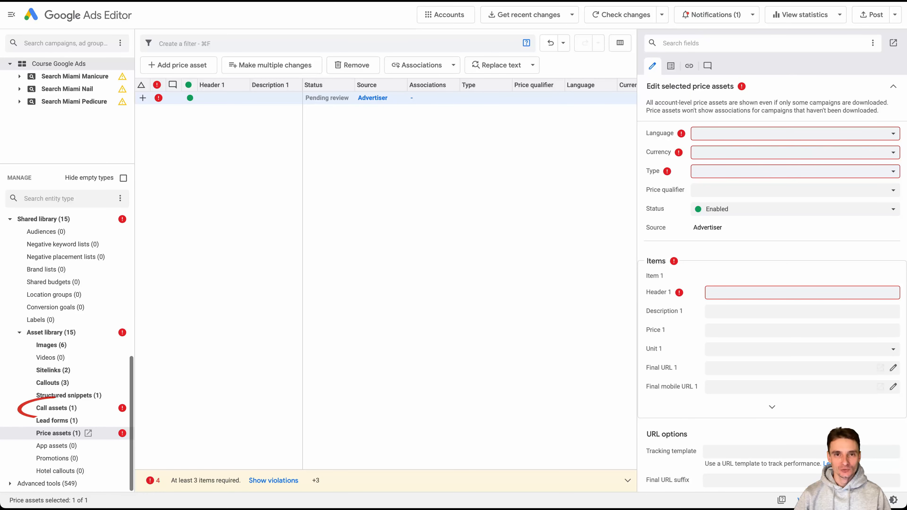
Step: Remove the blank call asset from the shared asset library, and open the library's remaining price asset
{"action": "left_click", "coordinate": [56, 408]}
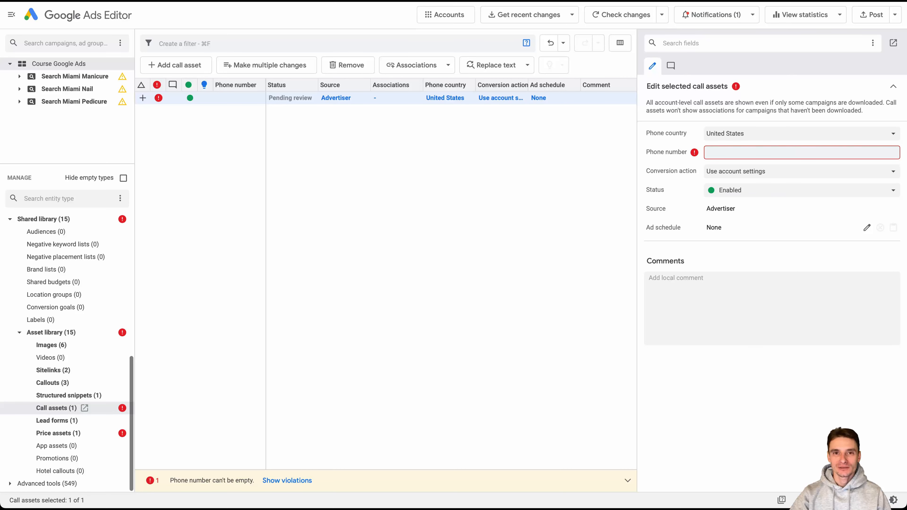
{"action": "key", "text": "Delete"}
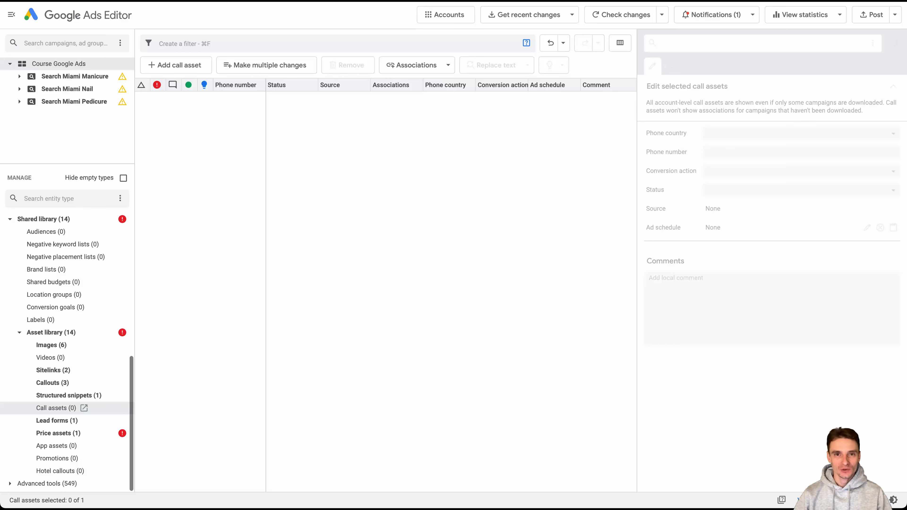
{"action": "left_click", "coordinate": [59, 433]}
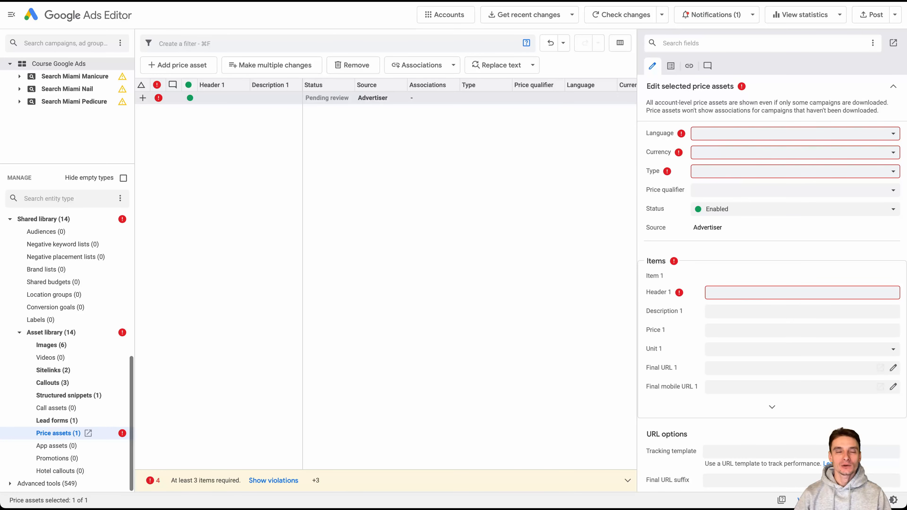
Step: Add the existing blank price asset to the account as an account-level price asset
{"action": "scroll", "coordinate": [67, 353], "scroll_direction": "up", "scroll_amount": 10}
{"action": "left_click", "coordinate": [48, 446]}
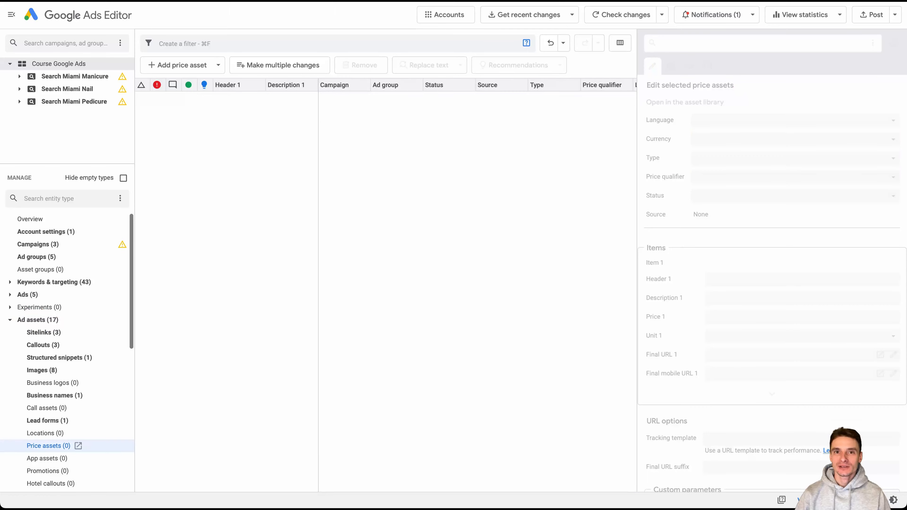
{"action": "left_click", "coordinate": [218, 65]}
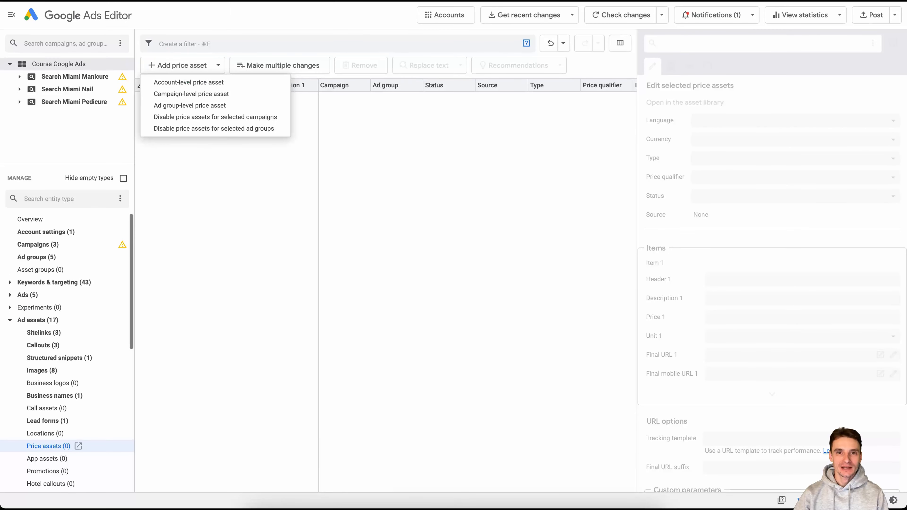
{"action": "left_click", "coordinate": [188, 82]}
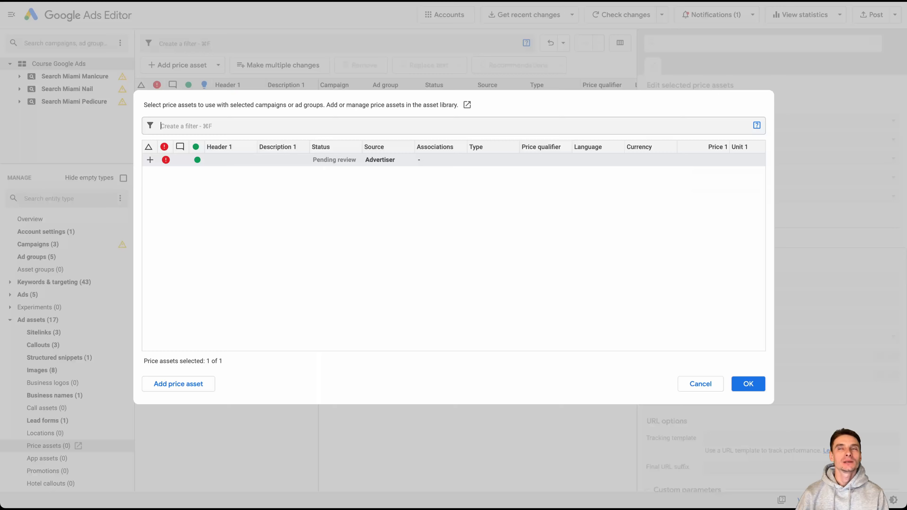
{"action": "key", "text": "Return"}
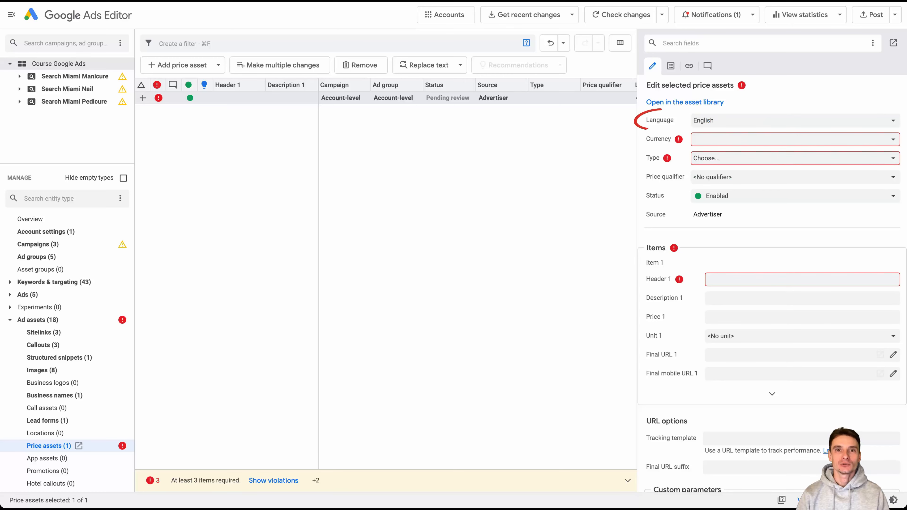
Step: Set the account-level price asset to language English, currency USD, type Services and price qualifier From
{"action": "left_click", "coordinate": [793, 159]}
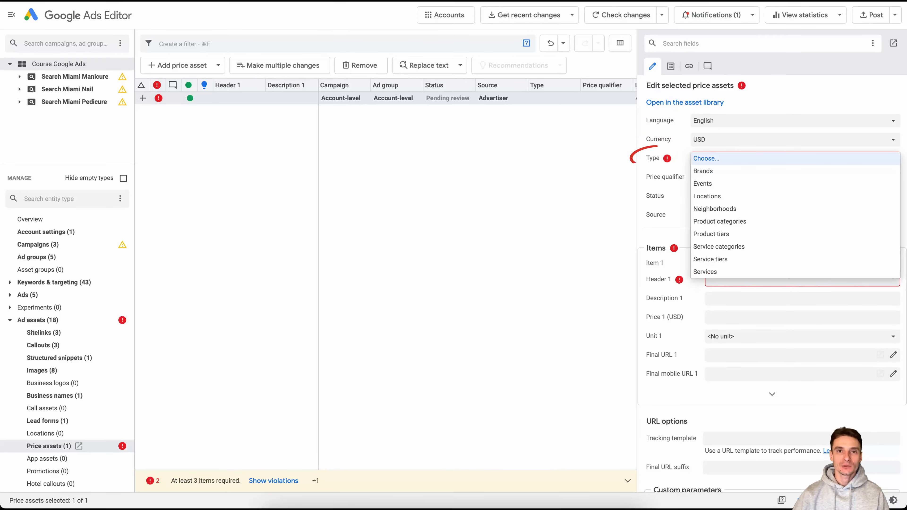
{"action": "left_click", "coordinate": [705, 271]}
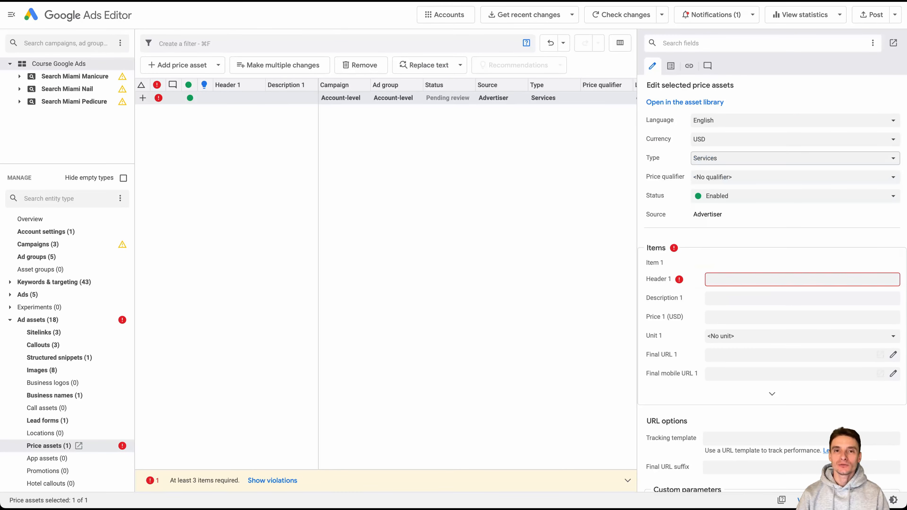
{"action": "left_click", "coordinate": [793, 177]}
{"action": "left_click", "coordinate": [700, 191]}
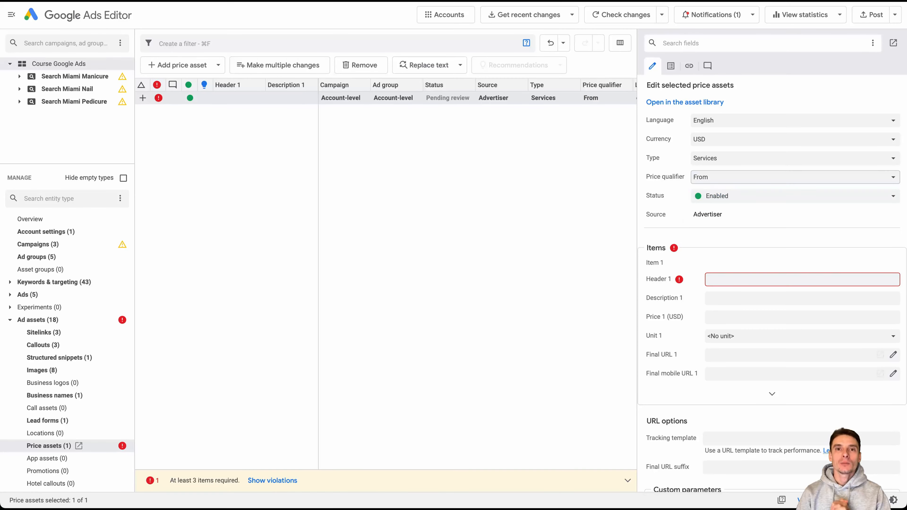
Step: Fill in price item 1 with header "Classic Manicure", description "Clean & polished look" and price 25,00 USD
{"action": "left_click", "coordinate": [803, 279]}
{"action": "type", "text": "Classic Manicure"}
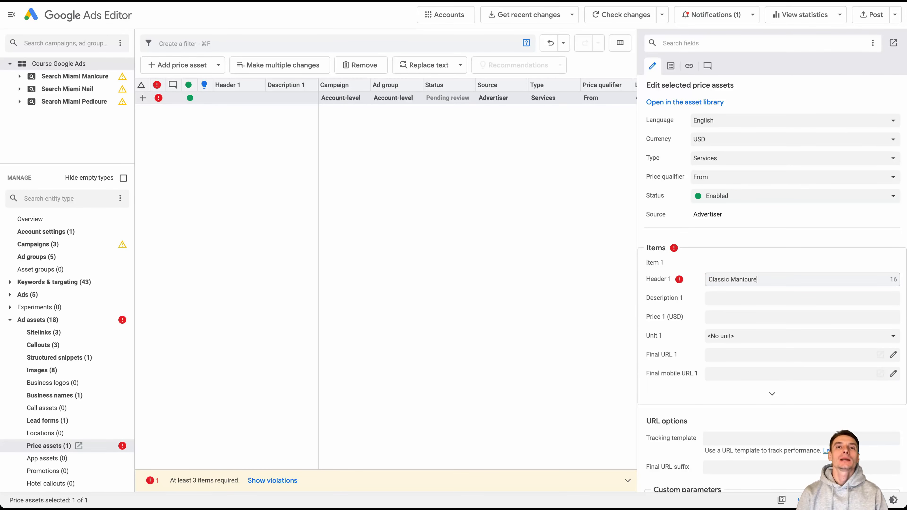
{"action": "scroll", "coordinate": [772, 280], "scroll_direction": "down", "scroll_amount": 4}
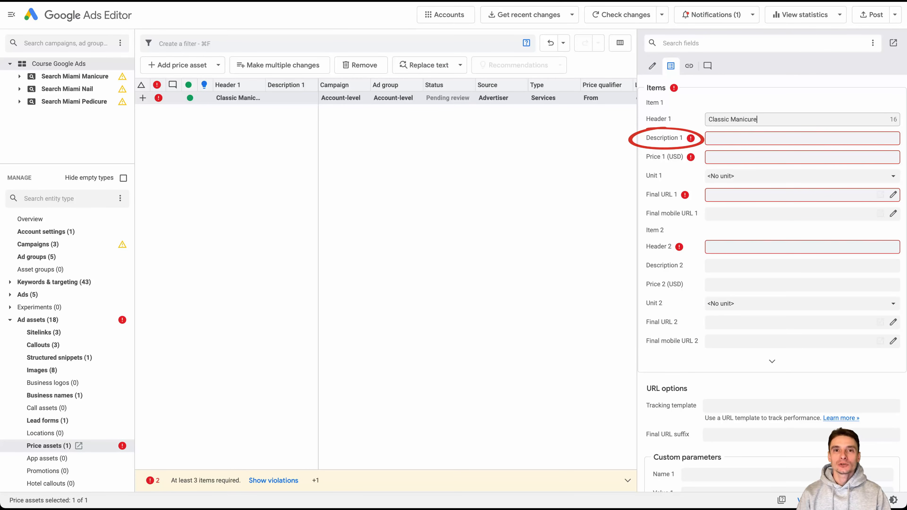
{"action": "key", "text": "Tab"}
{"action": "type", "text": "Clean & polished look"}
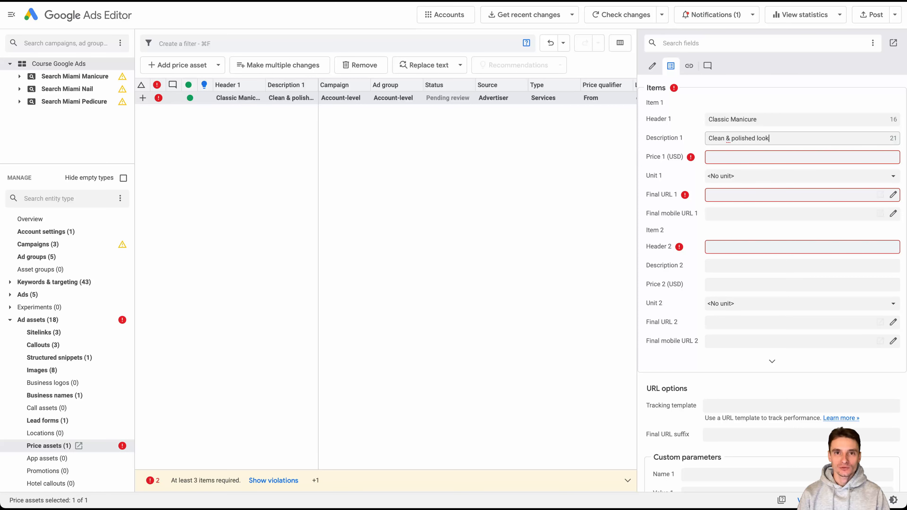
{"action": "key", "text": "Tab"}
{"action": "type", "text": "25,00"}
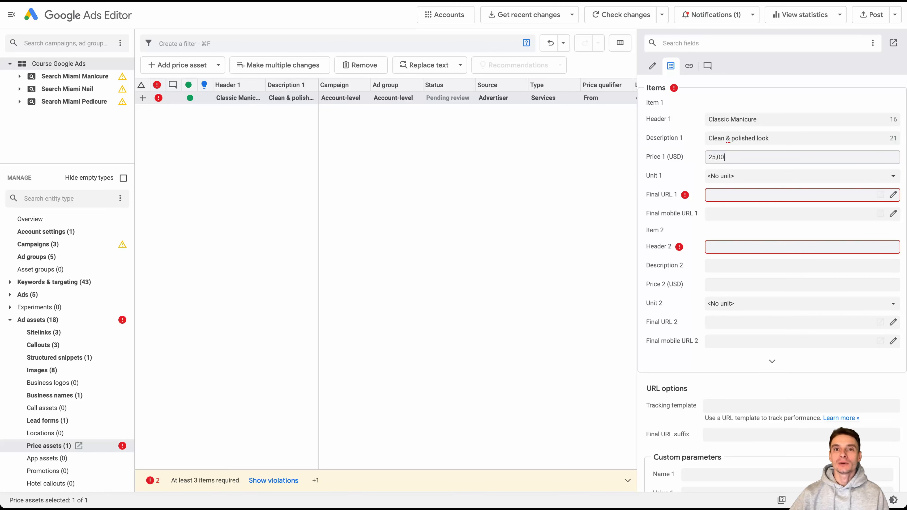
{"action": "left_click", "coordinate": [802, 176]}
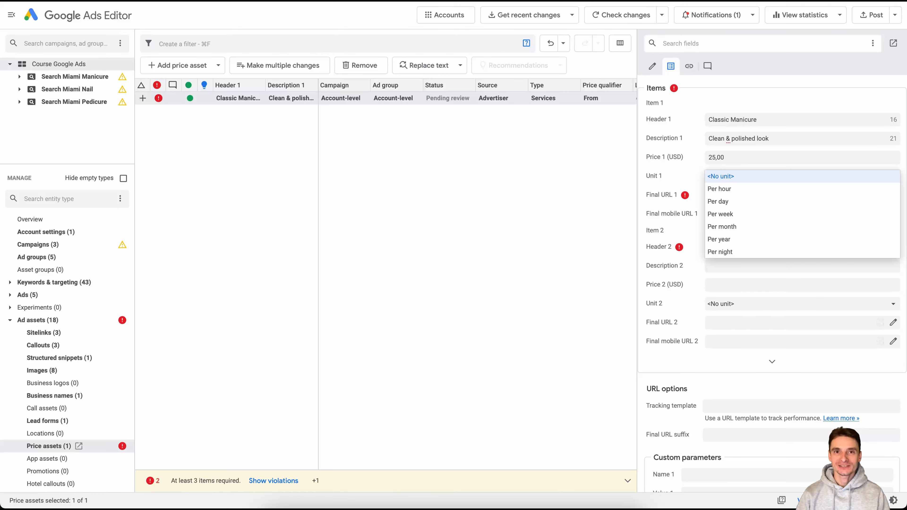
{"action": "key", "text": "Tab"}
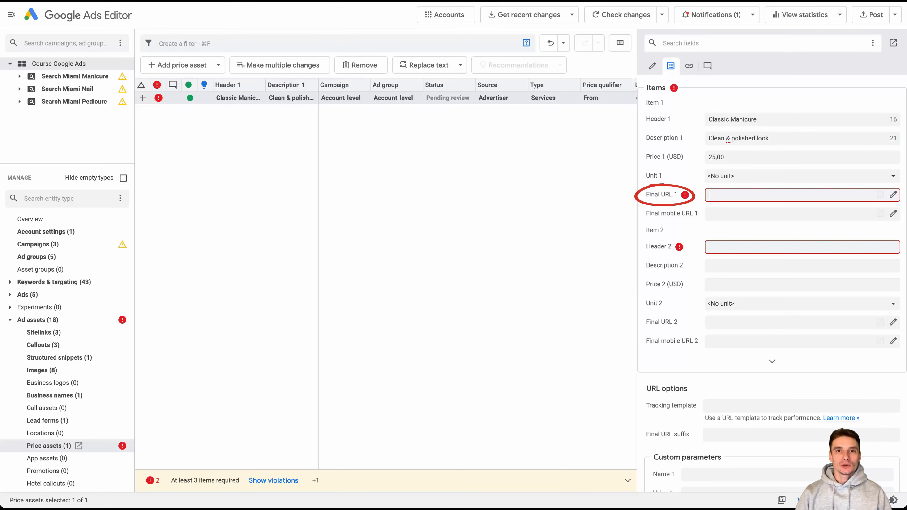
{"action": "type", "text": "https://vibenailsstudio.com/"}
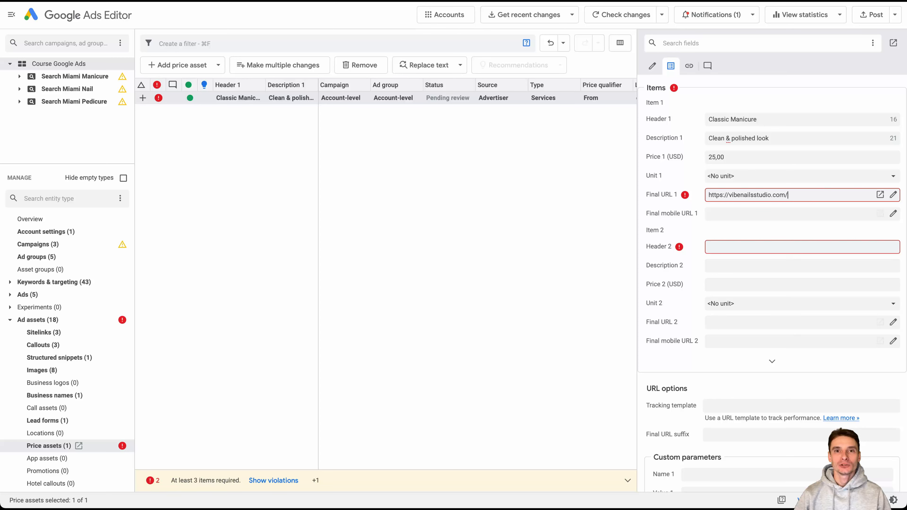
{"action": "type", "text": "#1"}
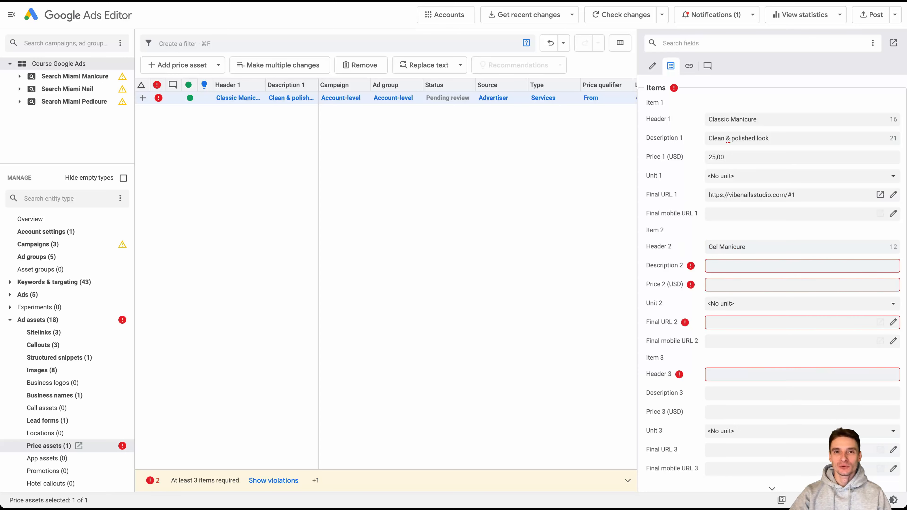
{"action": "type", "text": "https://vibenailsstudio.com/"}
{"action": "type", "text": "#2"}
{"action": "key", "text": "Return"}
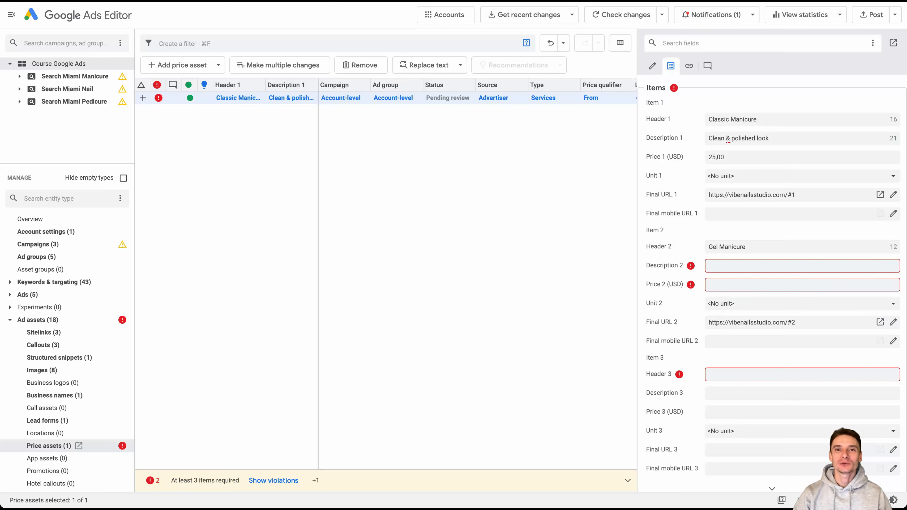
Step: Remove the Classic Manicure price asset from the account-level assets and from the shared asset library
{"action": "key", "text": "Delete"}
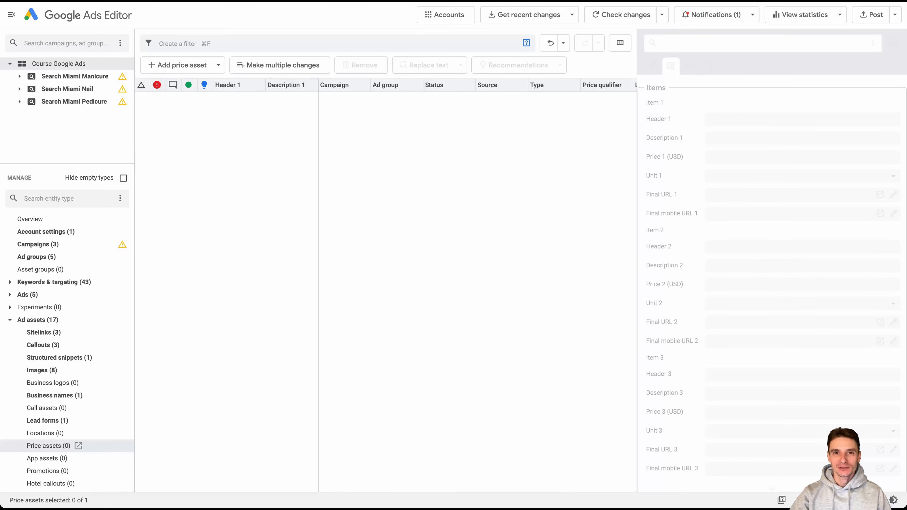
{"action": "scroll", "coordinate": [67, 358], "scroll_direction": "down", "scroll_amount": 10}
{"action": "left_click", "coordinate": [58, 433]}
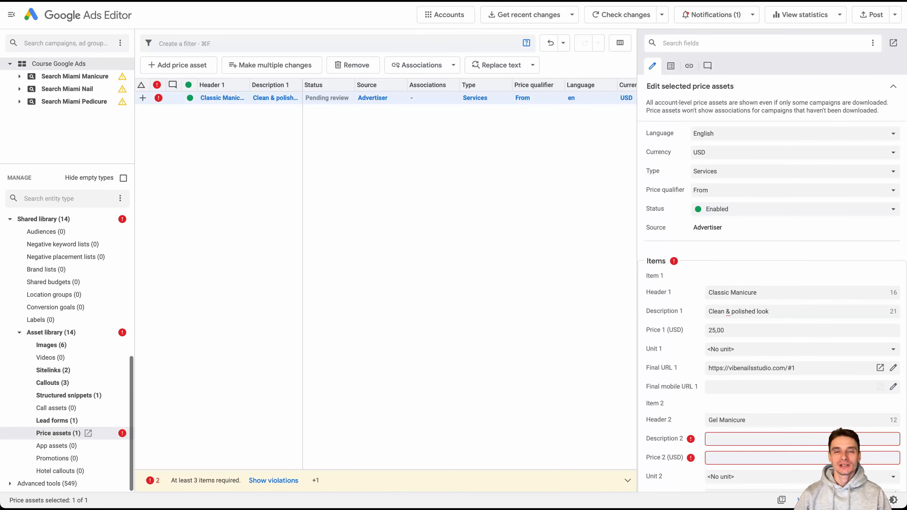
{"action": "key", "text": "Delete"}
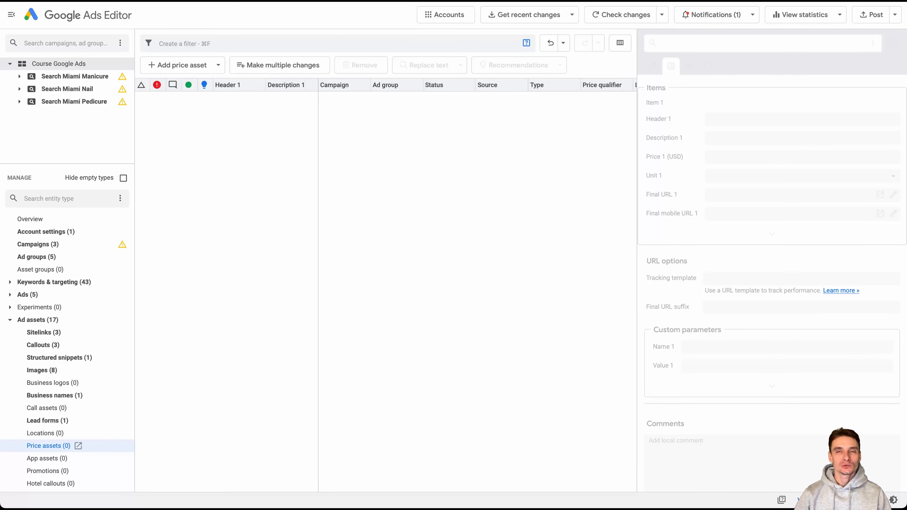
Step: View the app assets, and create a new promotion attached at account level
{"action": "left_click", "coordinate": [46, 458]}
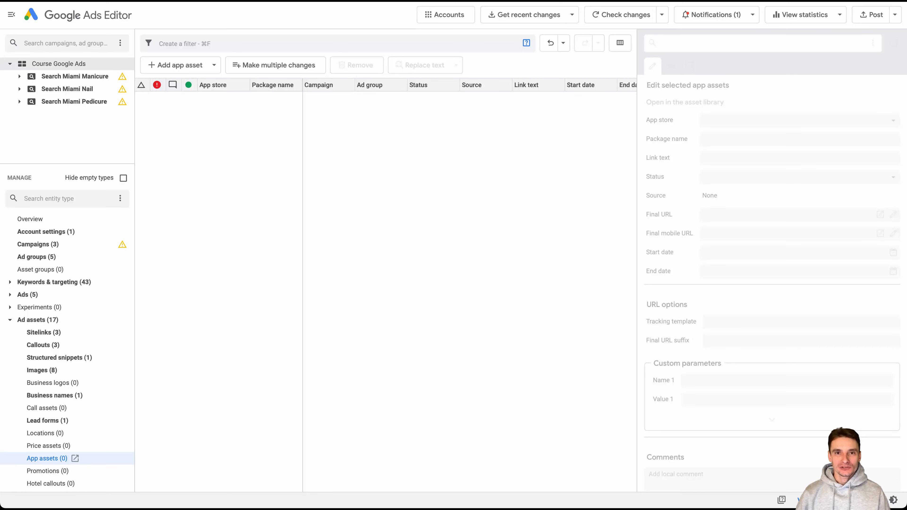
{"action": "left_click", "coordinate": [47, 471]}
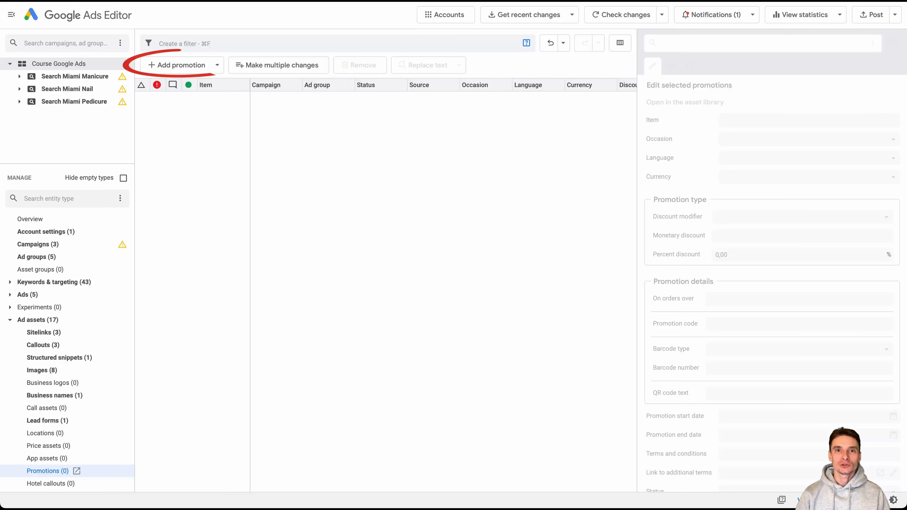
{"action": "left_click", "coordinate": [182, 65]}
{"action": "left_click", "coordinate": [187, 82]}
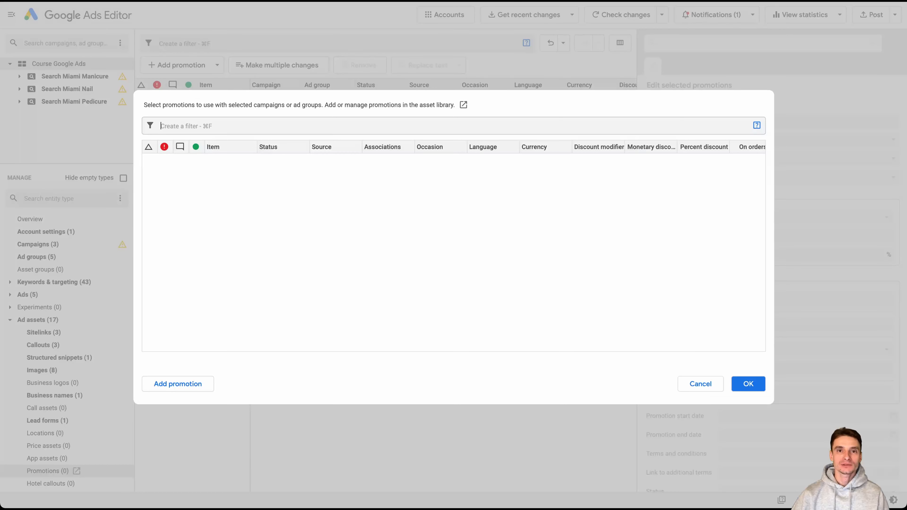
{"action": "left_click", "coordinate": [178, 384]}
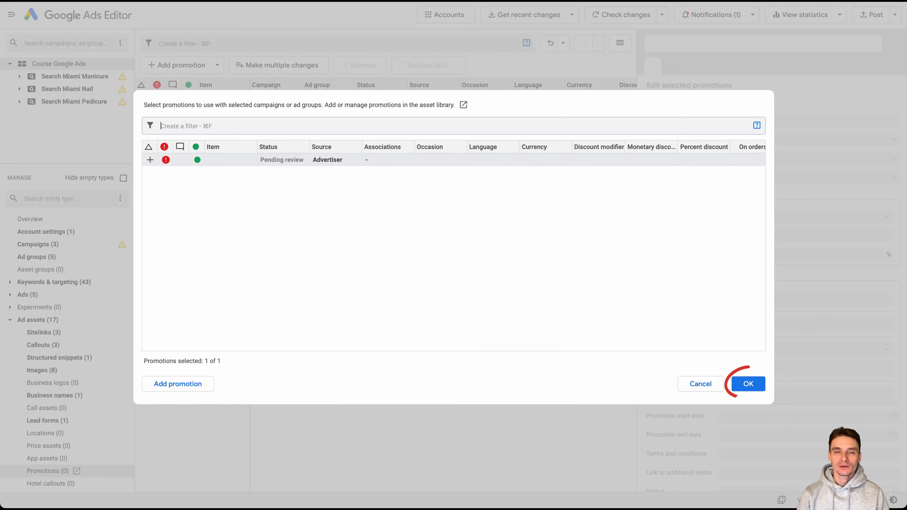
{"action": "left_click", "coordinate": [748, 384]}
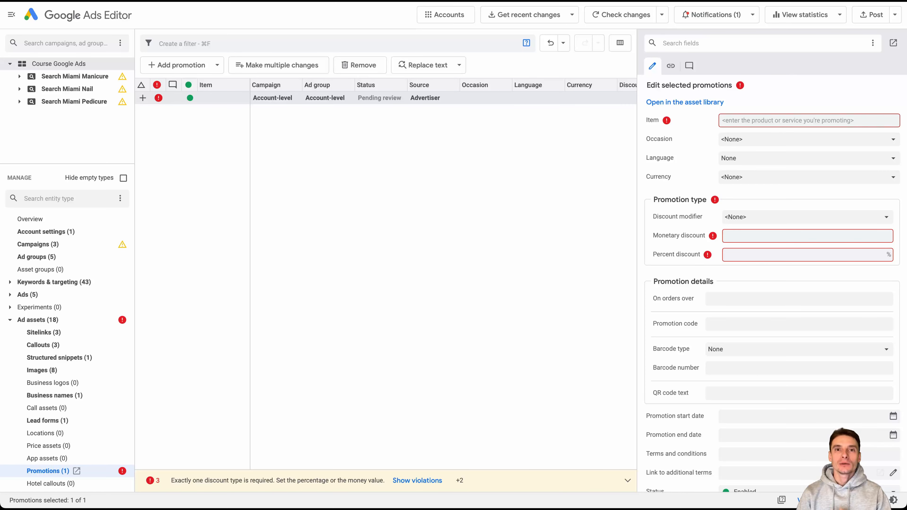
Step: Set the promotion's item to "Black Friday Nails" and its occasion to Black Friday
{"action": "type", "text": "Black Friday Nail Deals"}
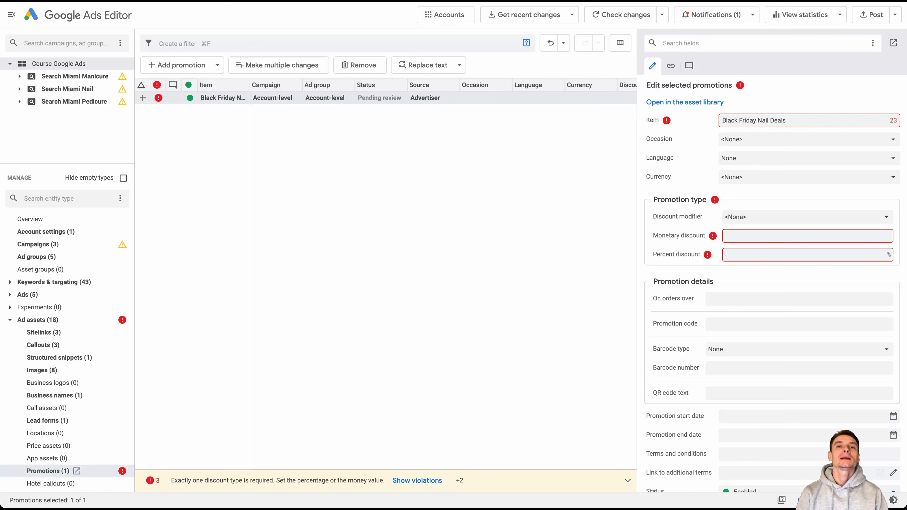
{"action": "key", "text": "BackSpace"}
{"action": "key", "text": "BackSpace"}
{"action": "key", "text": "BackSpace"}
{"action": "key", "text": "BackSpace"}
{"action": "key", "text": "BackSpace"}
{"action": "key", "text": "BackSpace"}
{"action": "type", "text": "s"}
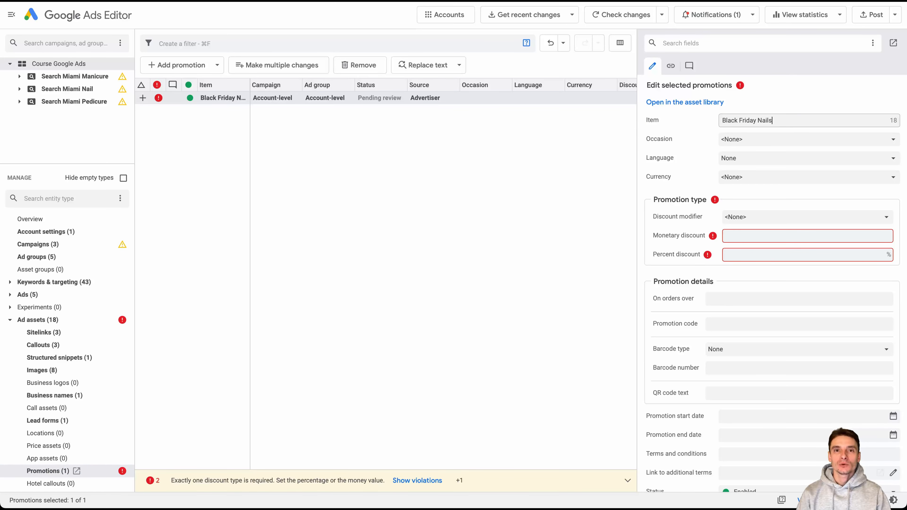
{"action": "left_click", "coordinate": [808, 139]}
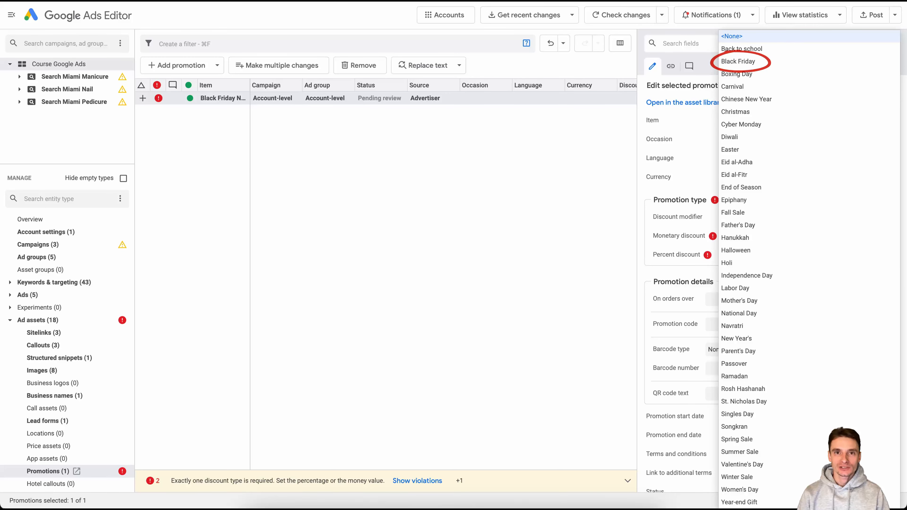
{"action": "left_click", "coordinate": [738, 61]}
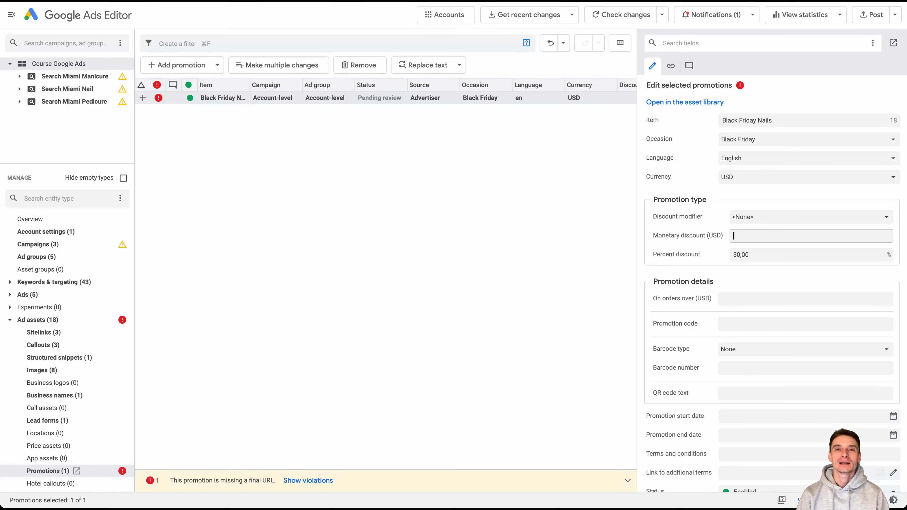
Step: Enter 100,00 USD as the promotion's minimum order value, and clear it again
{"action": "left_click", "coordinate": [768, 300]}
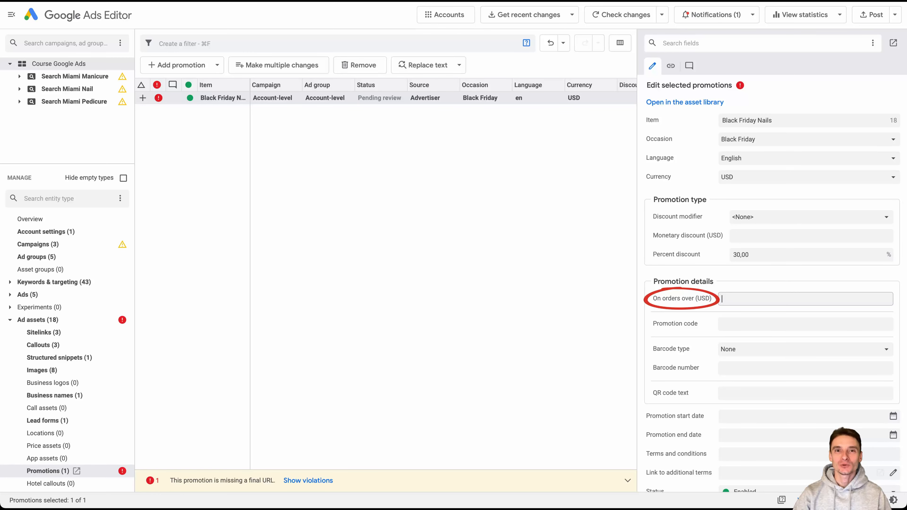
{"action": "type", "text": "100,00"}
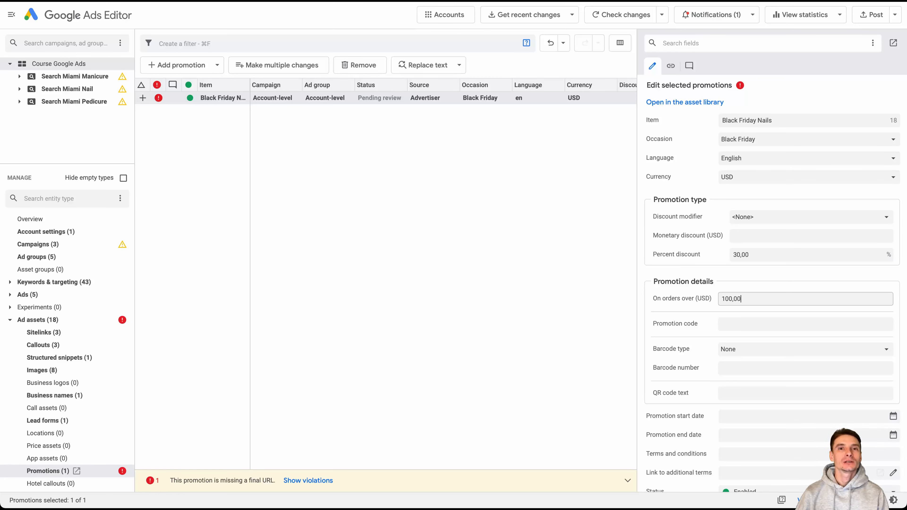
{"action": "key", "text": "BackSpace"}
{"action": "key", "text": "BackSpace"}
{"action": "key", "text": "BackSpace"}
{"action": "key", "text": "BackSpace"}
{"action": "key", "text": "BackSpace"}
{"action": "key", "text": "BackSpace"}
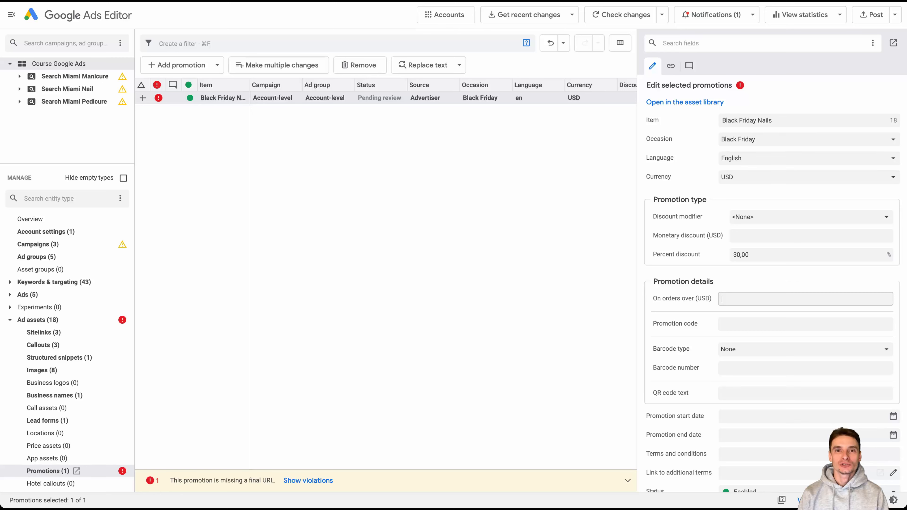
Step: Set the Black Friday promotion's promotion code to BLACK30
{"action": "left_click", "coordinate": [806, 324]}
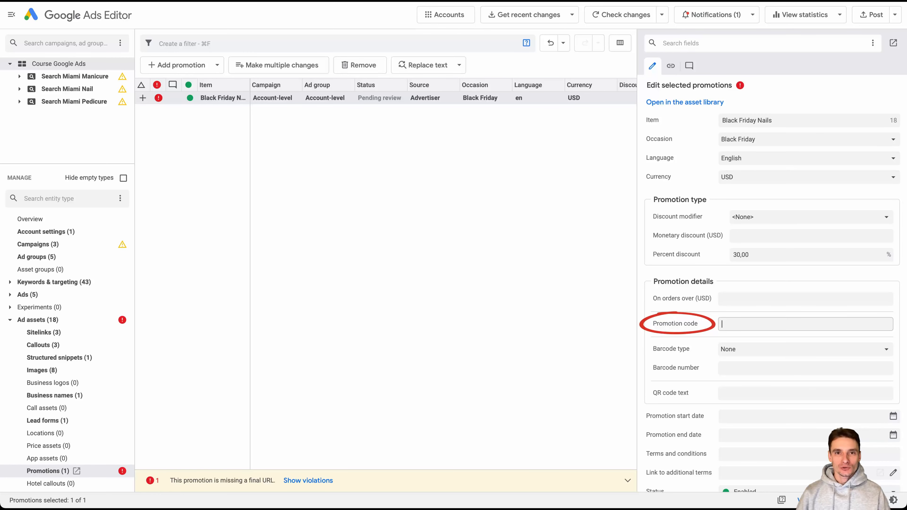
{"action": "type", "text": "BLACK"}
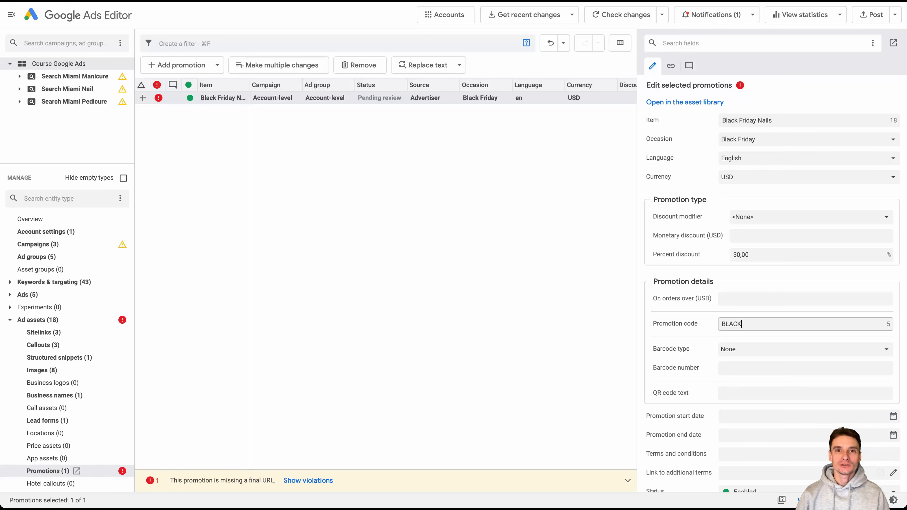
{"action": "type", "text": "30"}
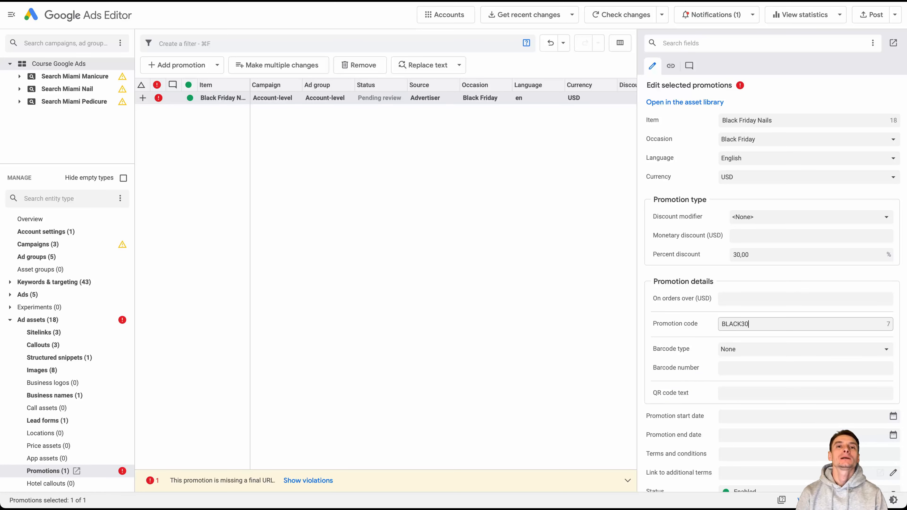
Step: Set the promotion start date to 11.25.2030 and the promotion end date to 12.02.2030
{"action": "scroll", "coordinate": [772, 283], "scroll_direction": "down", "scroll_amount": 5}
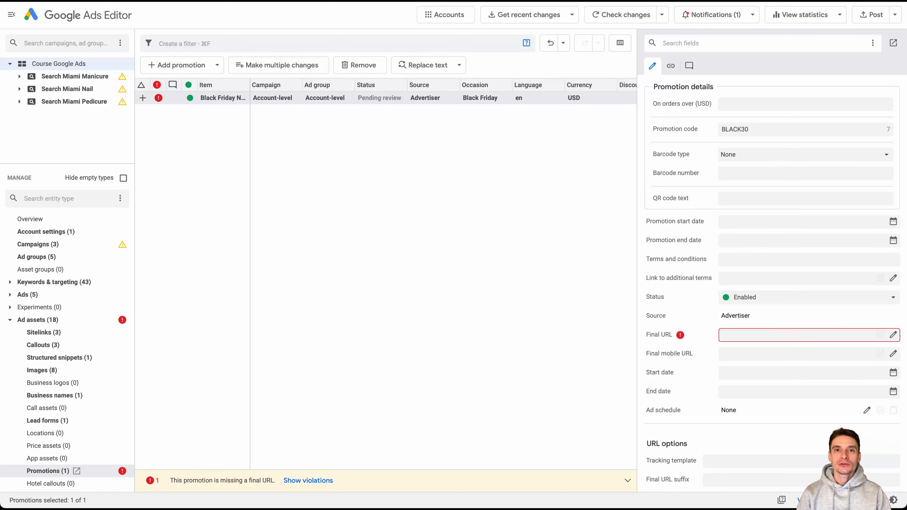
{"action": "left_click", "coordinate": [800, 222]}
{"action": "type", "text": "11.25.2030"}
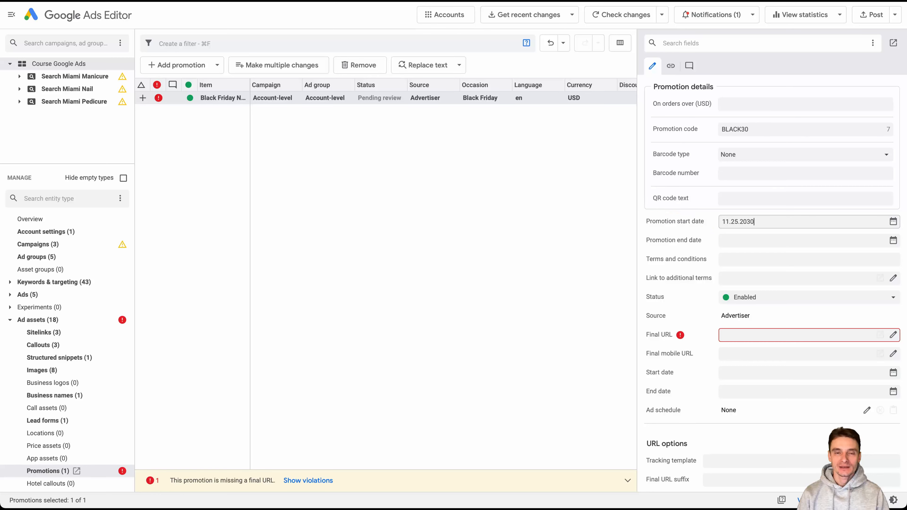
{"action": "left_click", "coordinate": [800, 241]}
{"action": "type", "text": "12.02.2030"}
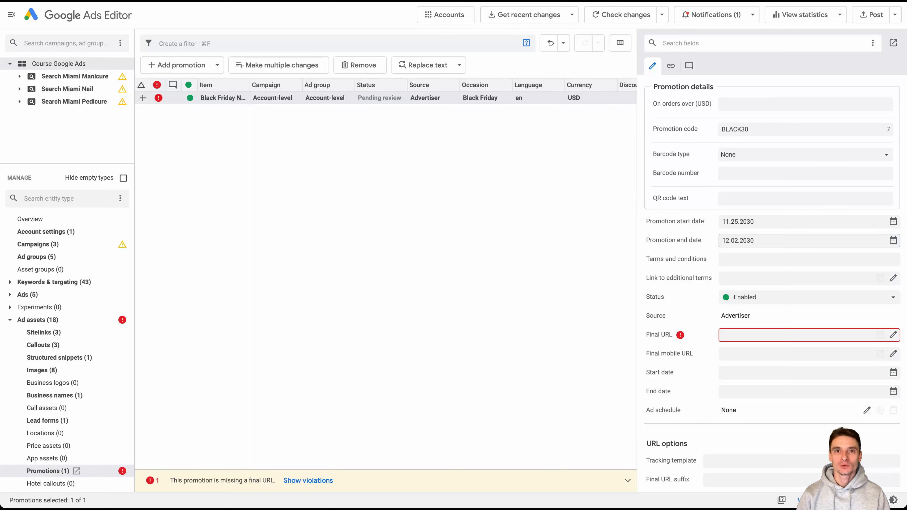
{"action": "left_click", "coordinate": [893, 222]}
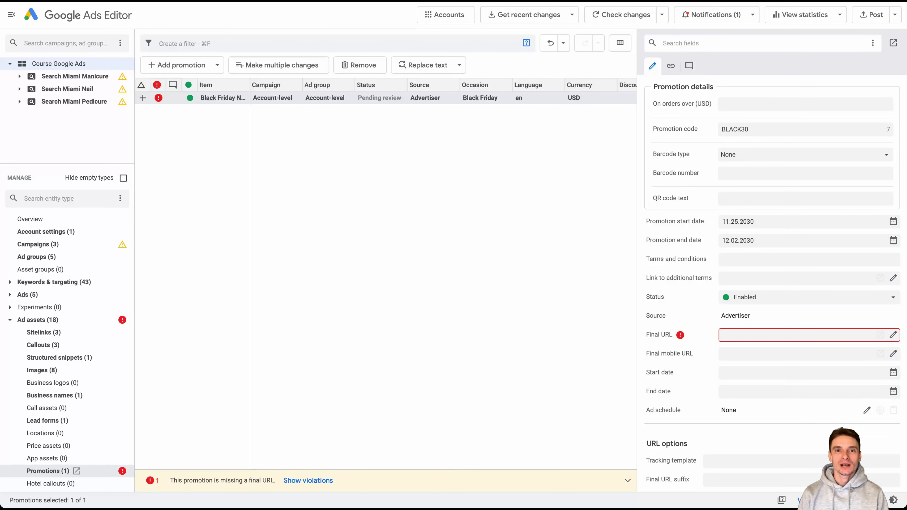
{"action": "left_click", "coordinate": [800, 335]}
{"action": "type", "text": "https://vibenailsstudio.com/"}
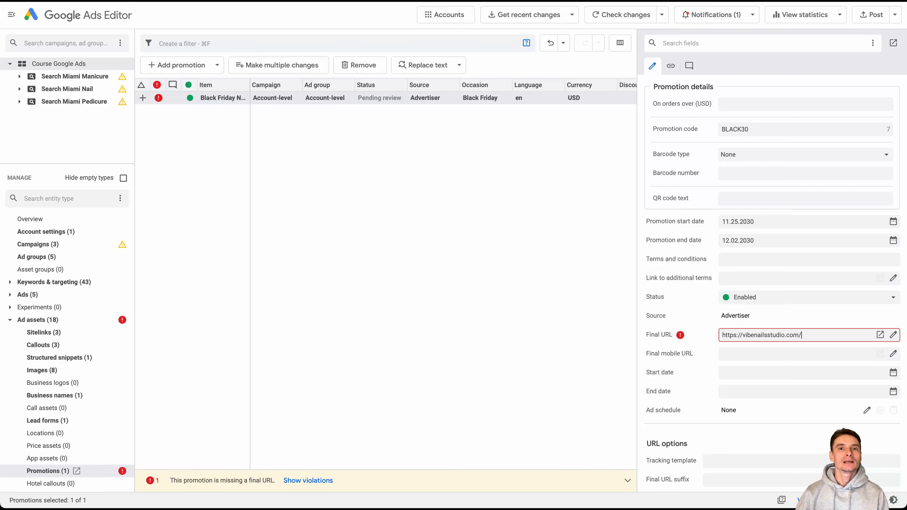
{"action": "type", "text": "#blackfriday"}
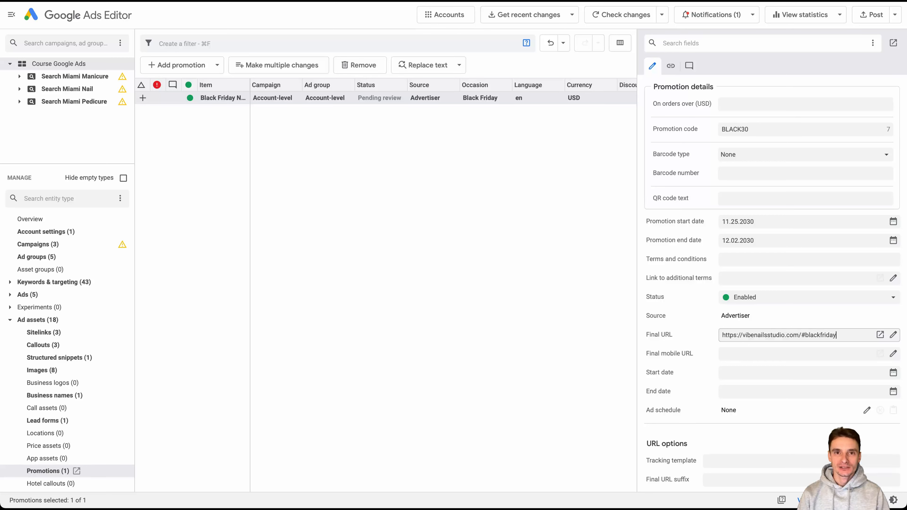
Step: Copy the promotion dates into the asset's serving dates, with start date 11.25.2030 and end date 12.02.2030
{"action": "left_click", "coordinate": [738, 222]}
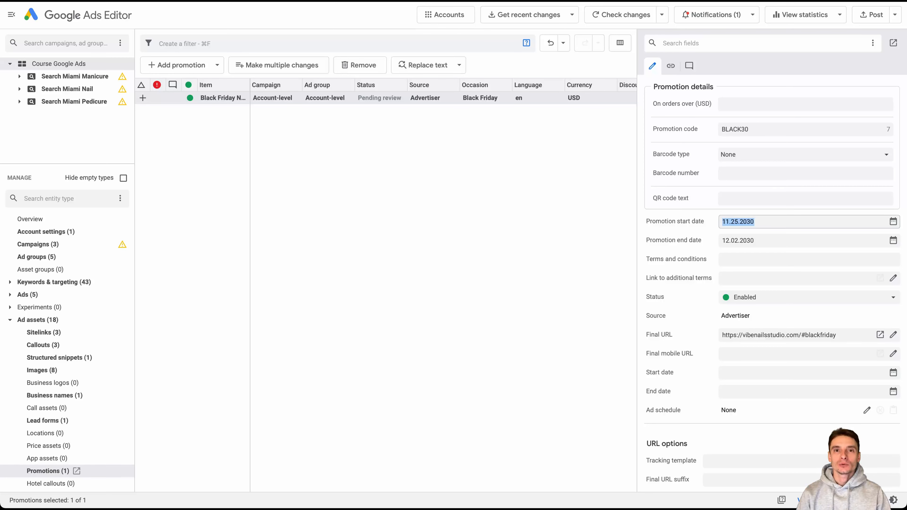
{"action": "key", "text": "super+c"}
{"action": "left_click", "coordinate": [738, 373]}
{"action": "key", "text": "super+v"}
{"action": "left_click", "coordinate": [738, 240]}
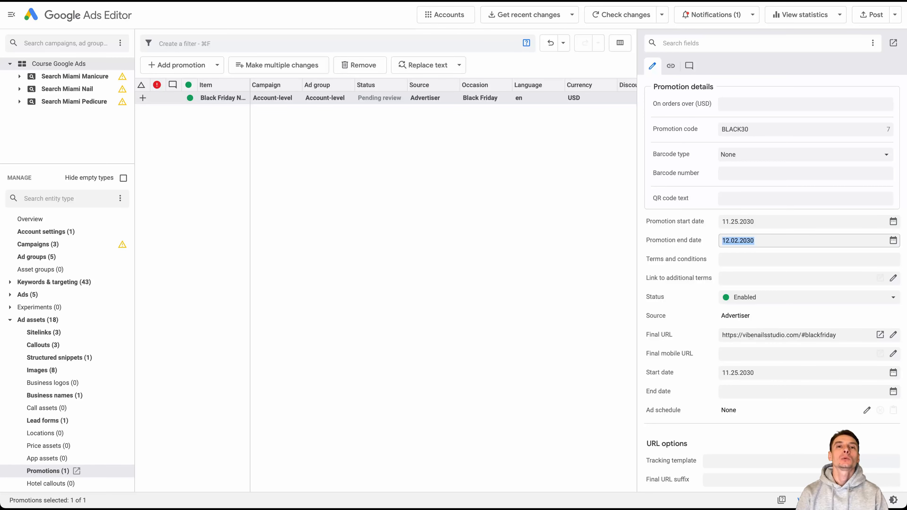
{"action": "key", "text": "super+c"}
{"action": "left_click", "coordinate": [738, 392]}
{"action": "key", "text": "super+v"}
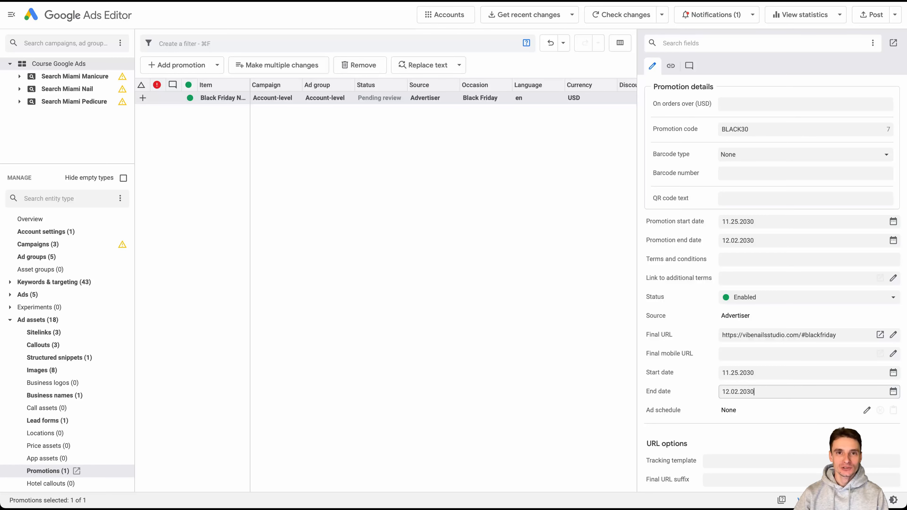
Step: View the promotion's ad schedule grid and close it without adding a schedule
{"action": "scroll", "coordinate": [772, 286], "scroll_direction": "down", "scroll_amount": 4}
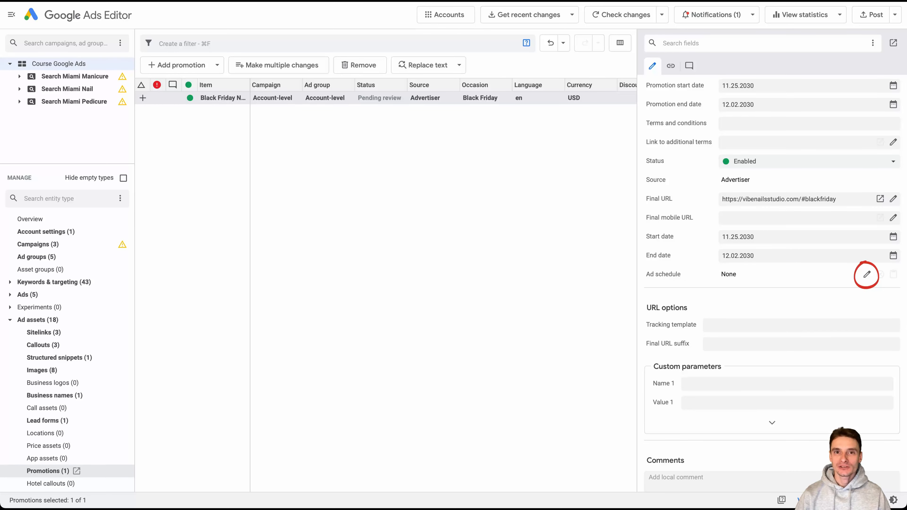
{"action": "left_click", "coordinate": [867, 274]}
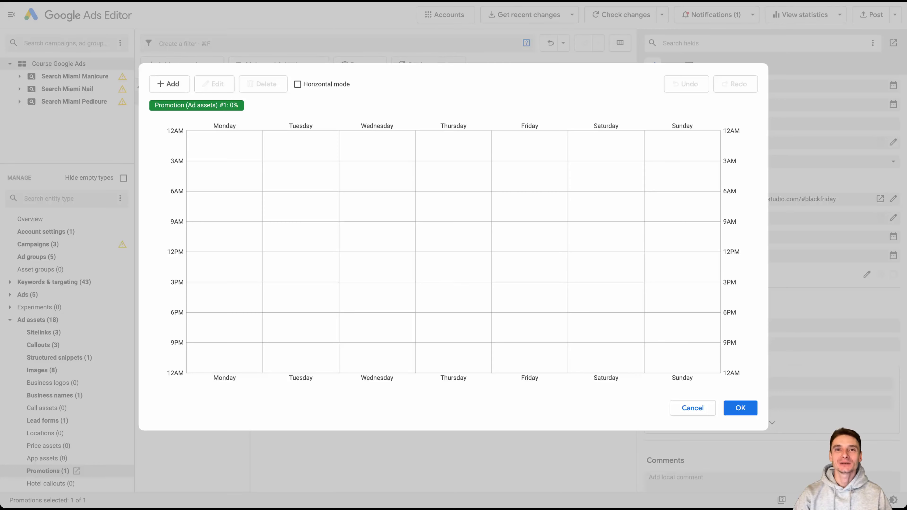
{"action": "left_click", "coordinate": [693, 408]}
Step: Create a new hotel callout and attach it at account level
{"action": "left_click", "coordinate": [50, 483]}
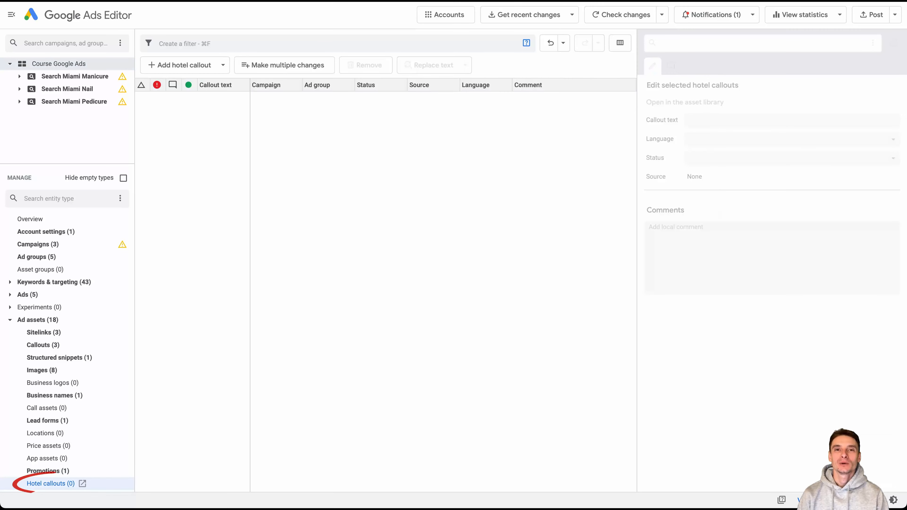
{"action": "left_click", "coordinate": [184, 65]}
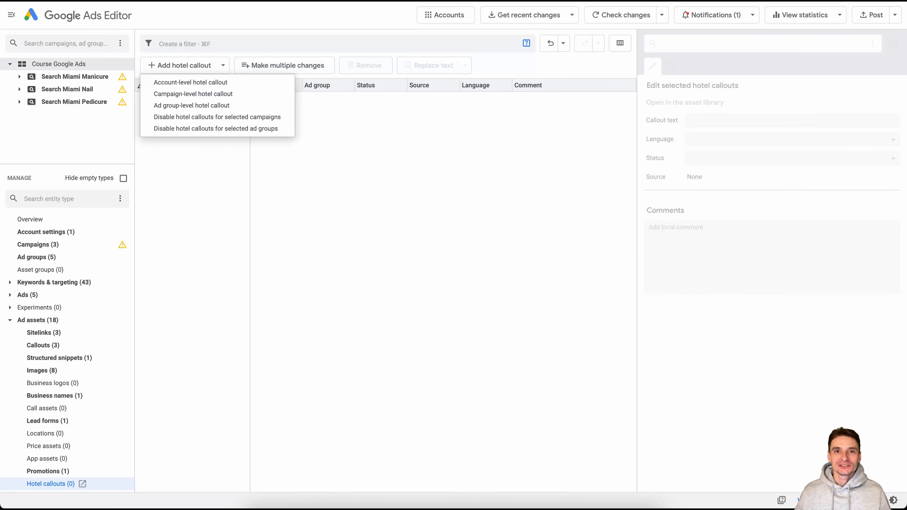
{"action": "left_click", "coordinate": [192, 81]}
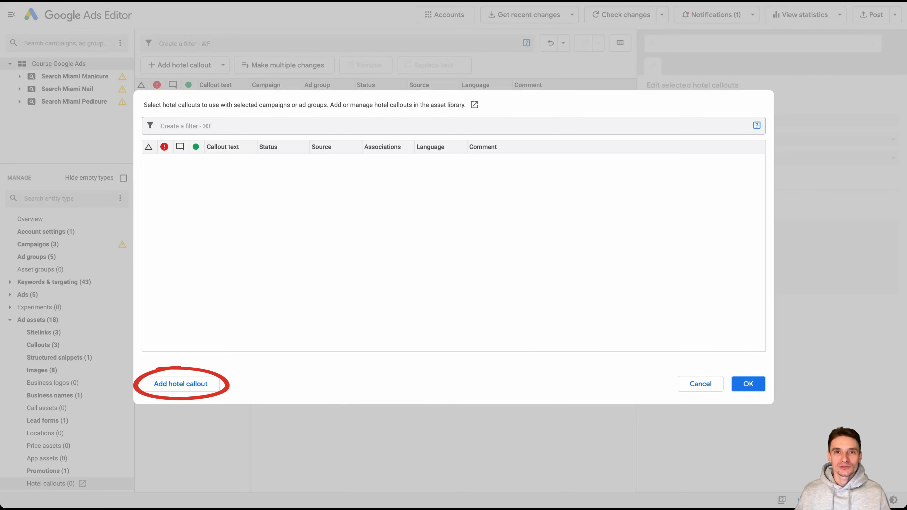
{"action": "left_click", "coordinate": [181, 384]}
{"action": "left_click", "coordinate": [748, 384]}
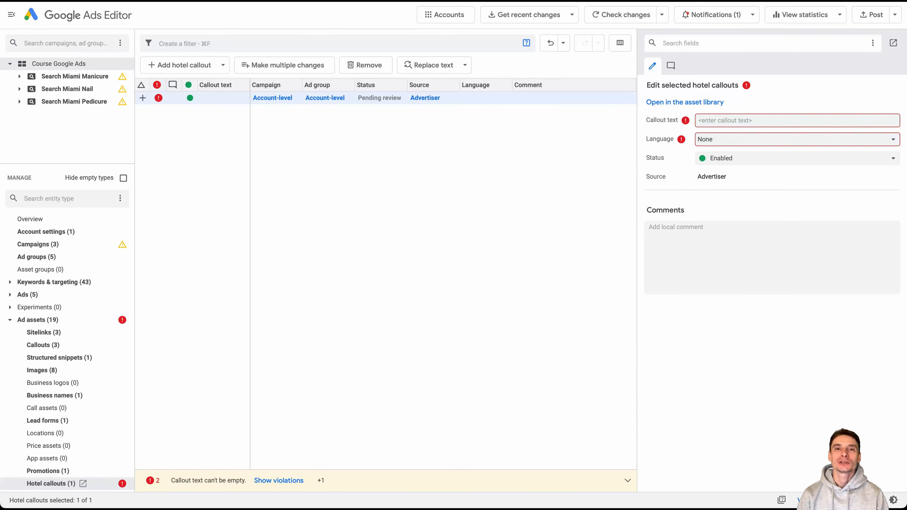
Step: Remove the empty hotel callout from the account-level assets and from the shared asset library
{"action": "key", "text": "Delete"}
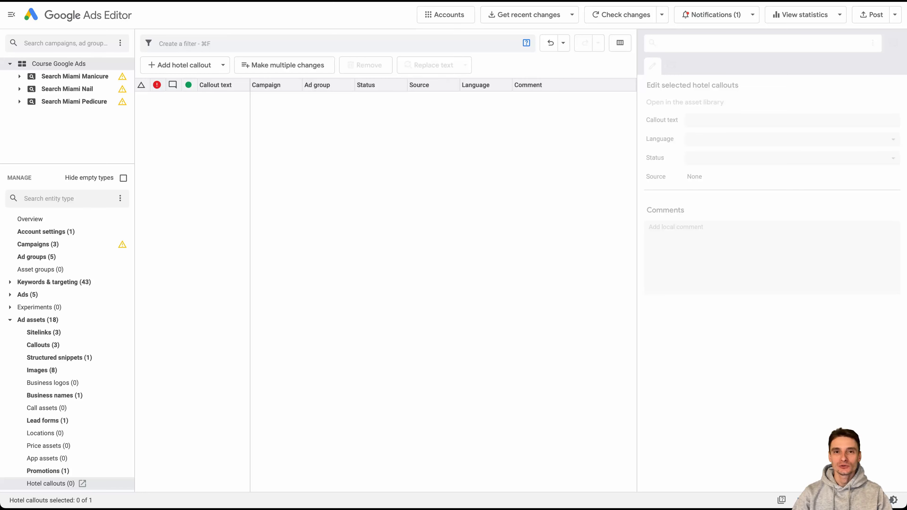
{"action": "scroll", "coordinate": [67, 352], "scroll_direction": "down", "scroll_amount": 10}
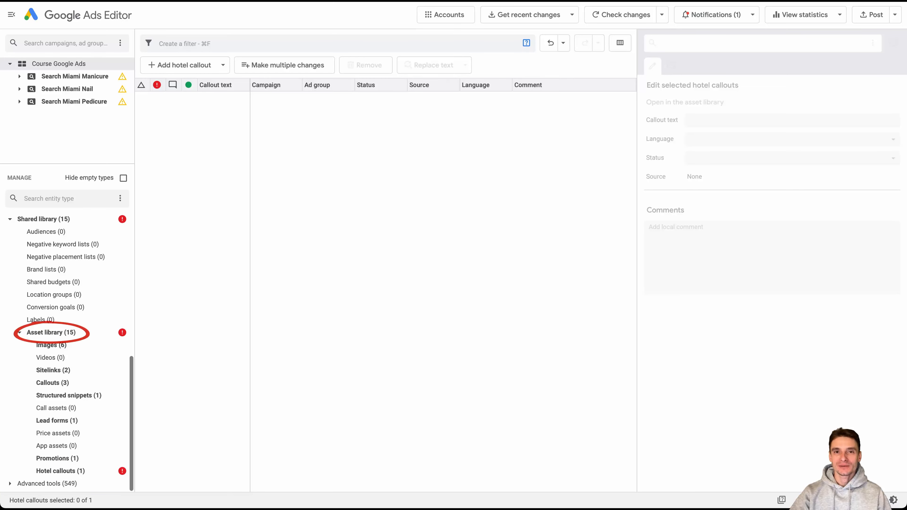
{"action": "left_click", "coordinate": [60, 471]}
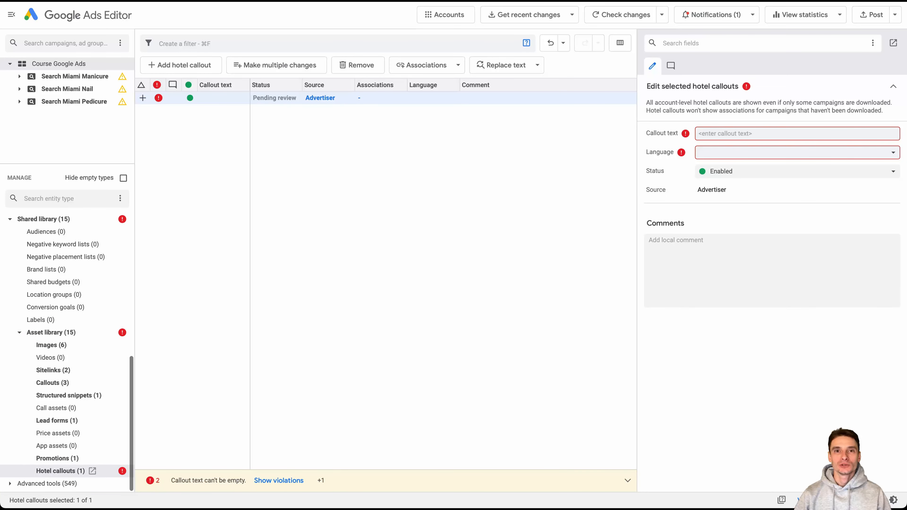
{"action": "key", "text": "Delete"}
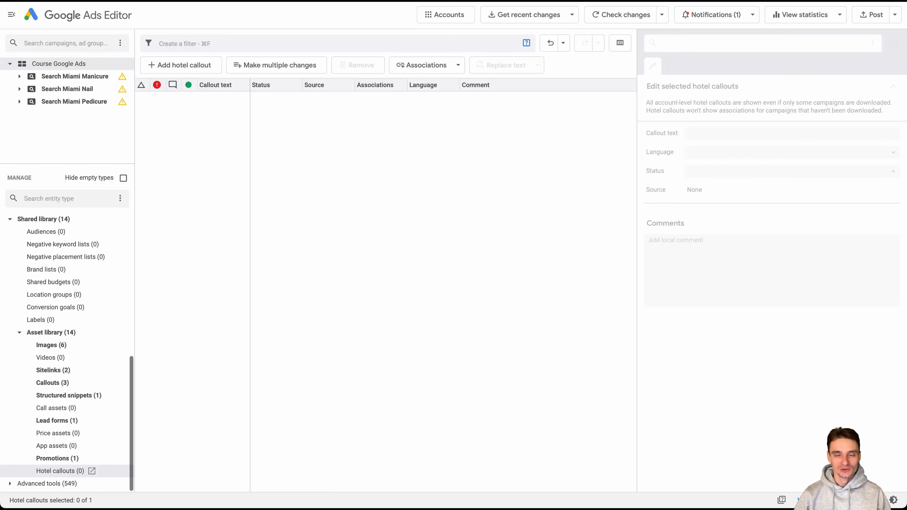